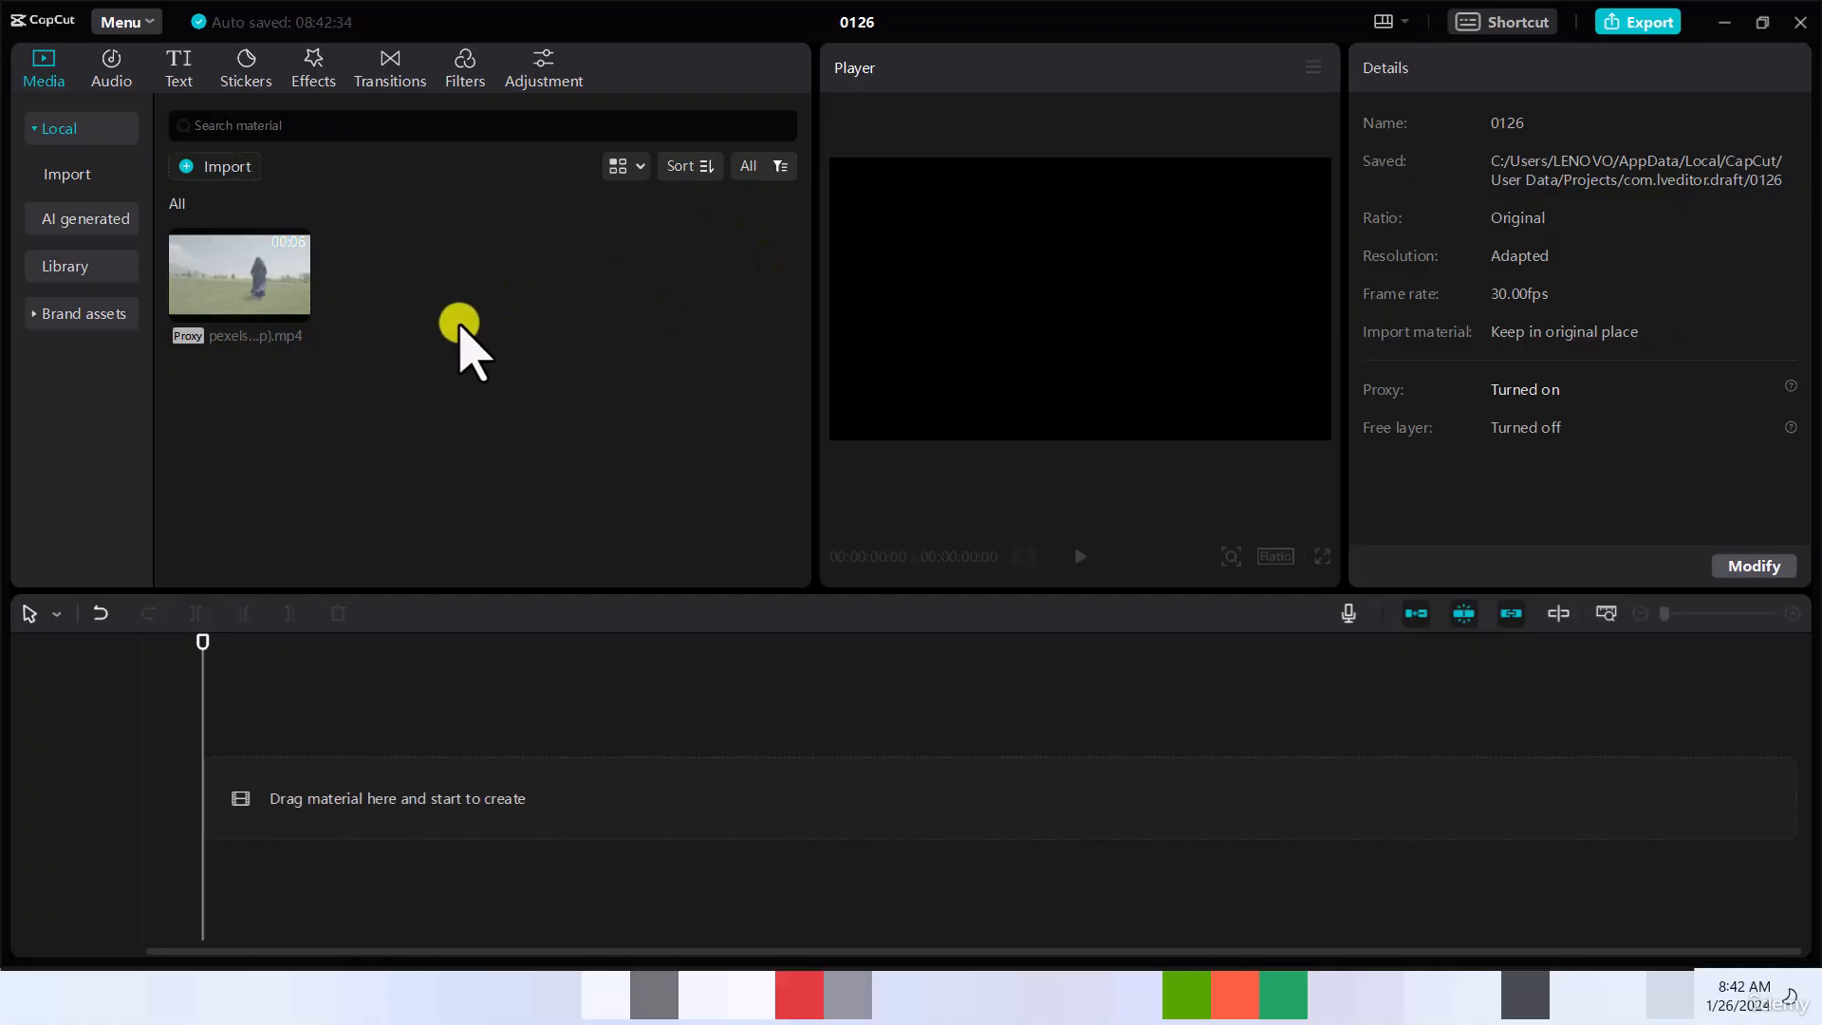
Add the imported pexels clip to the timeline and set its basic color saturation to 50
left_click(296, 308)
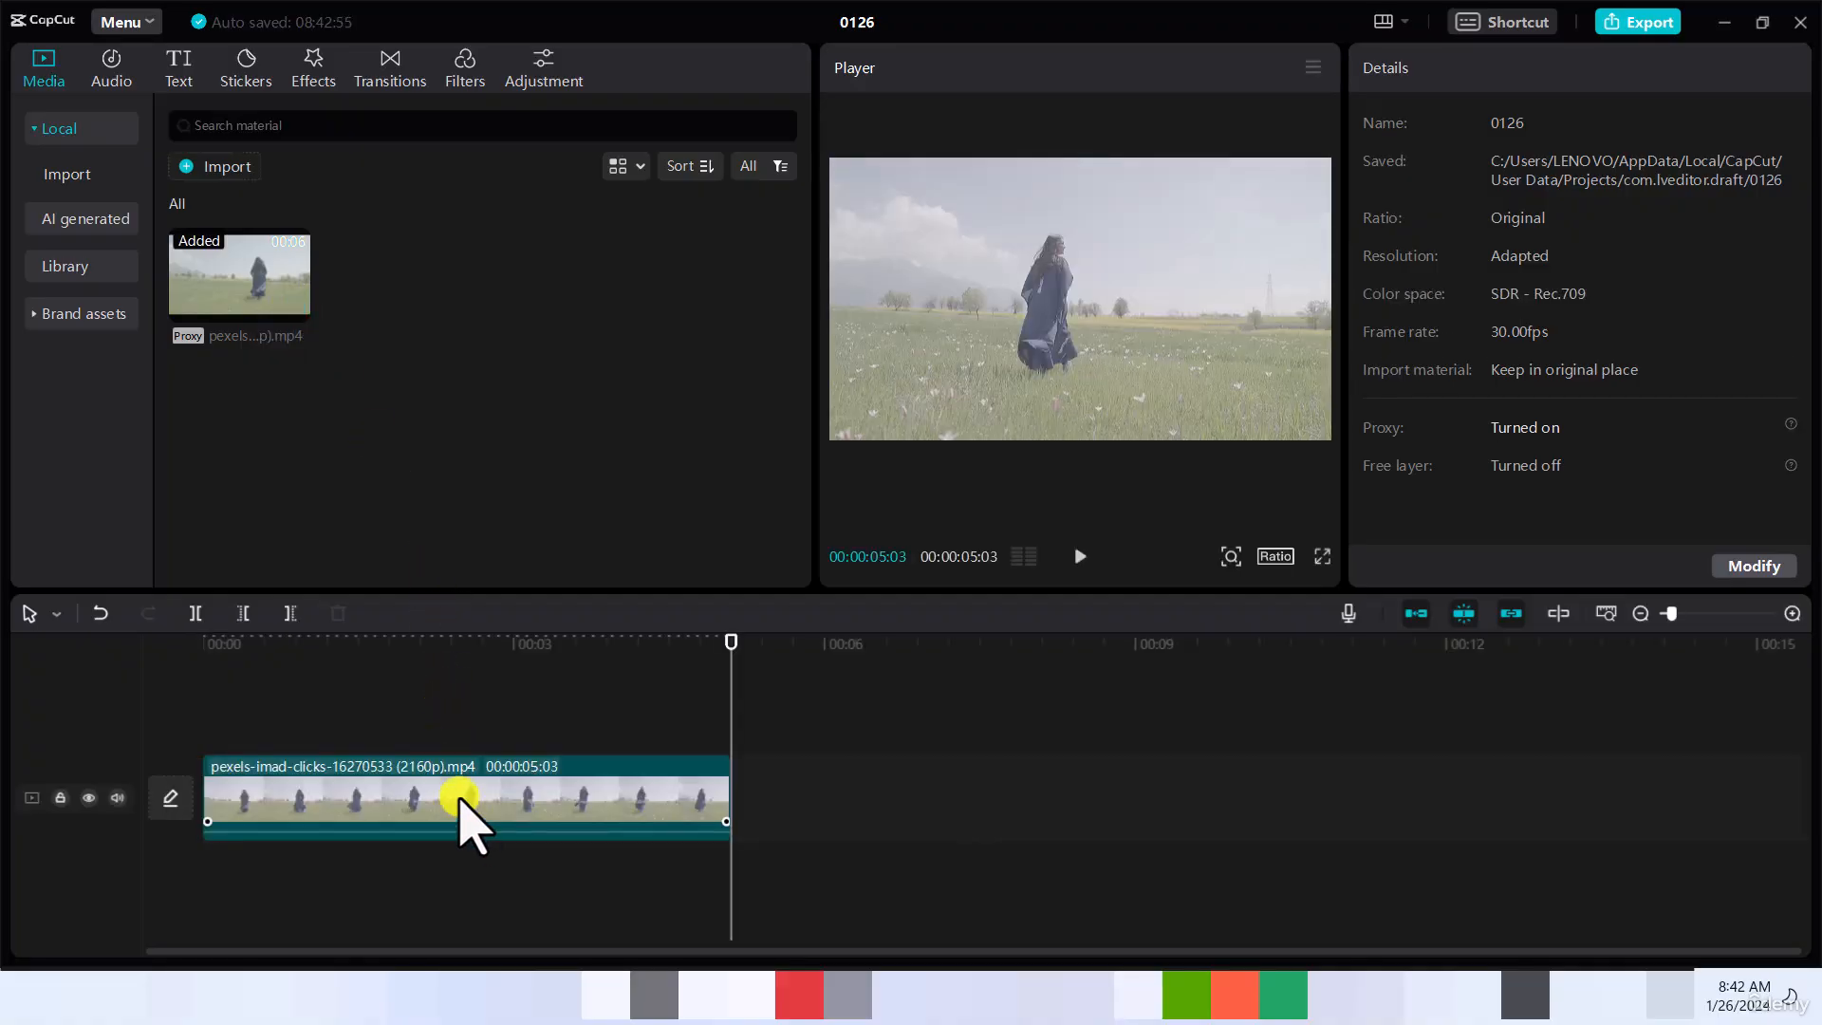
left_click(459, 798)
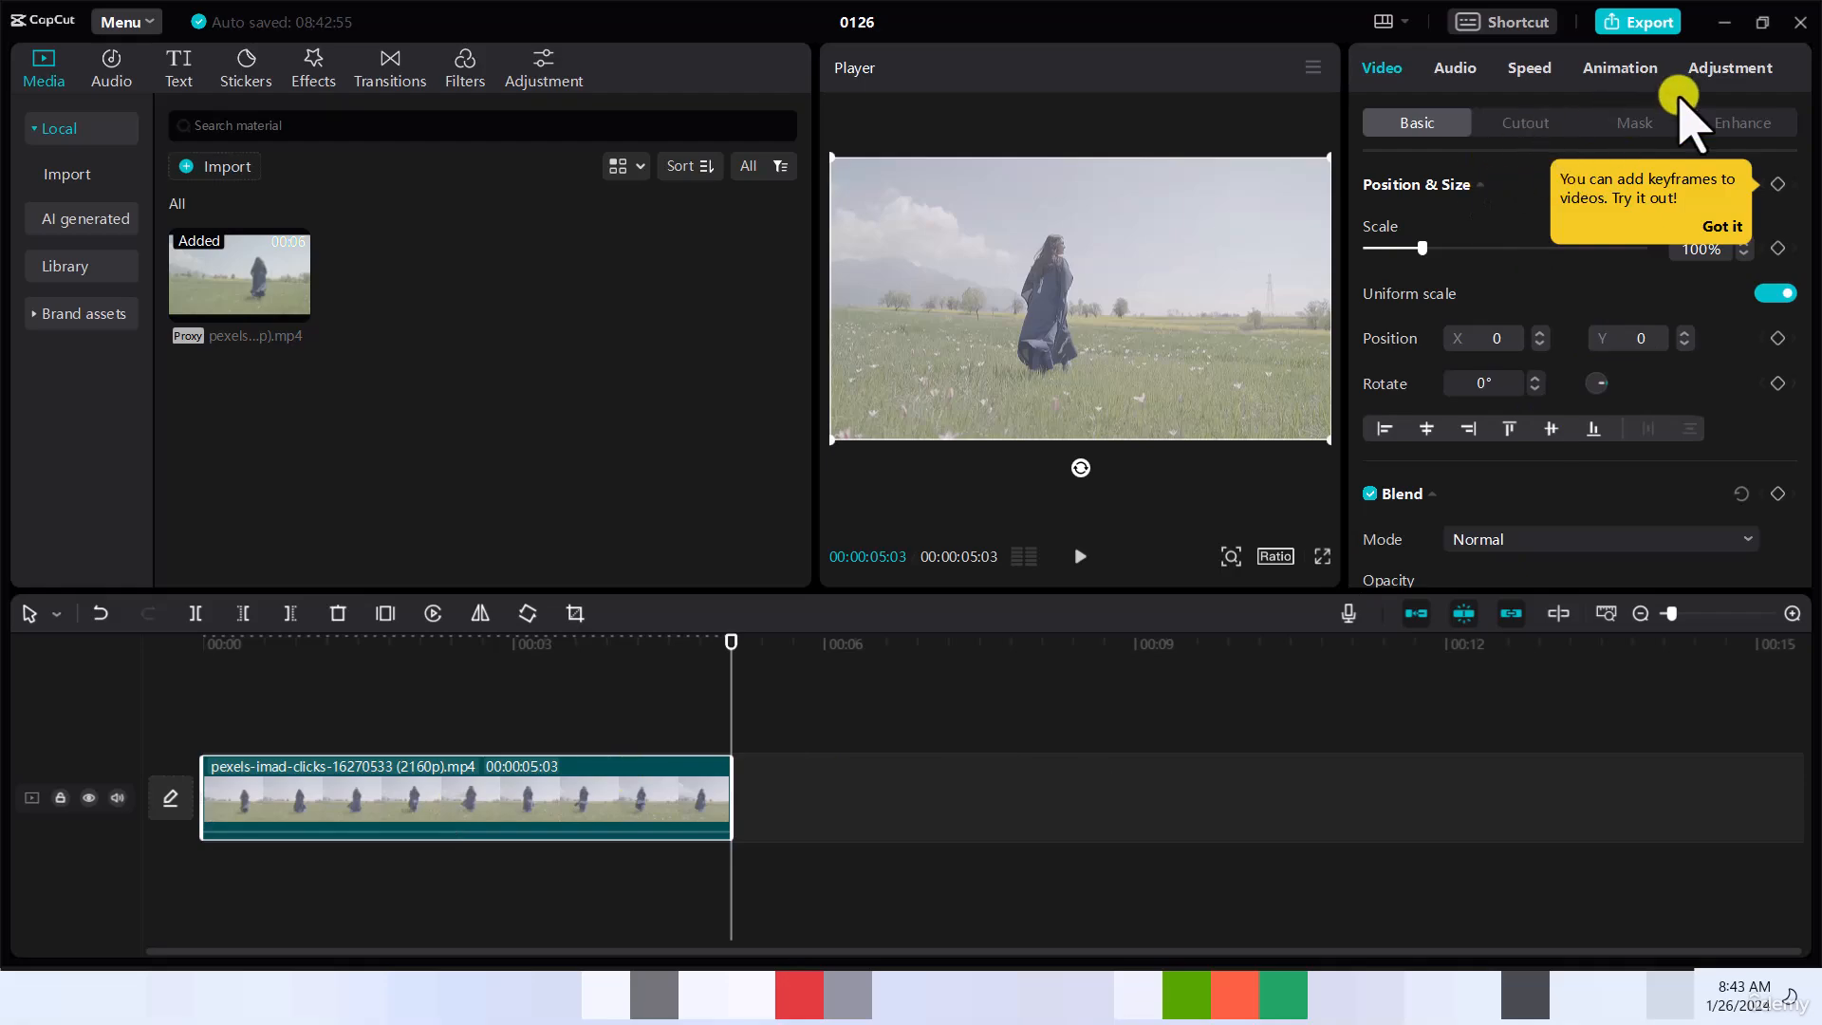
left_click(1733, 76)
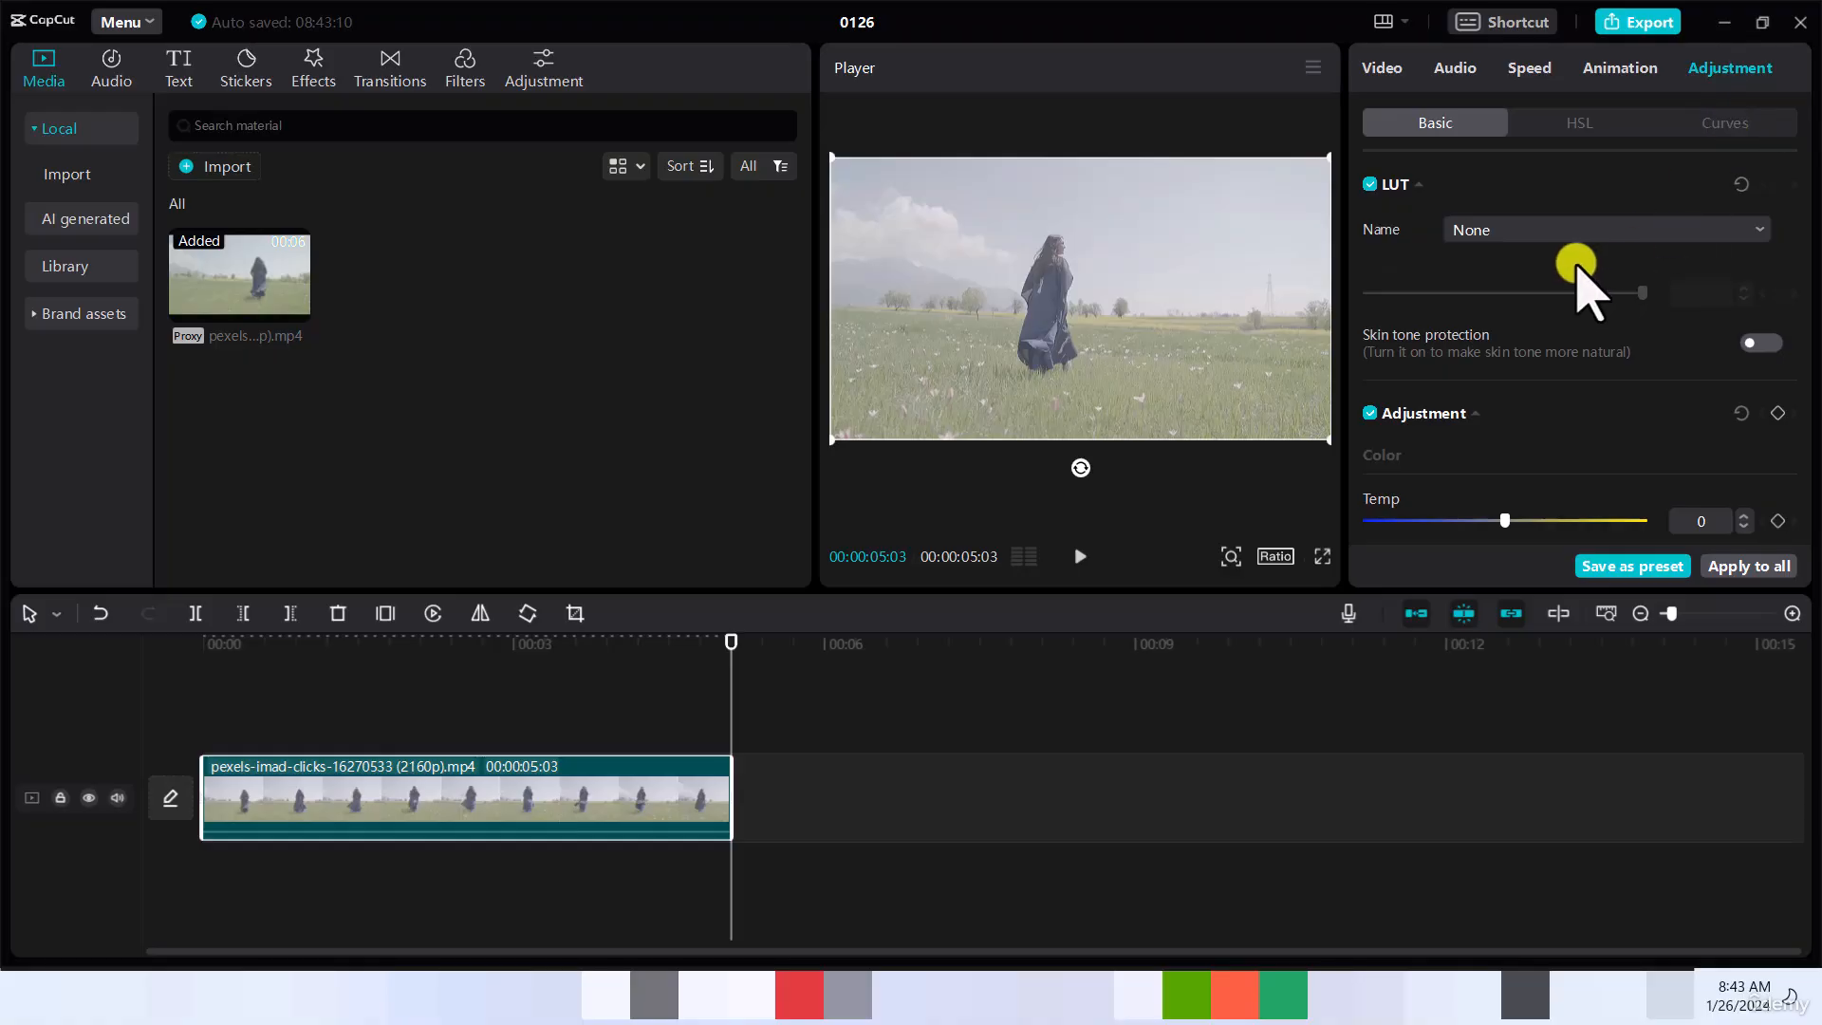
scroll(1578, 271, "down", 5)
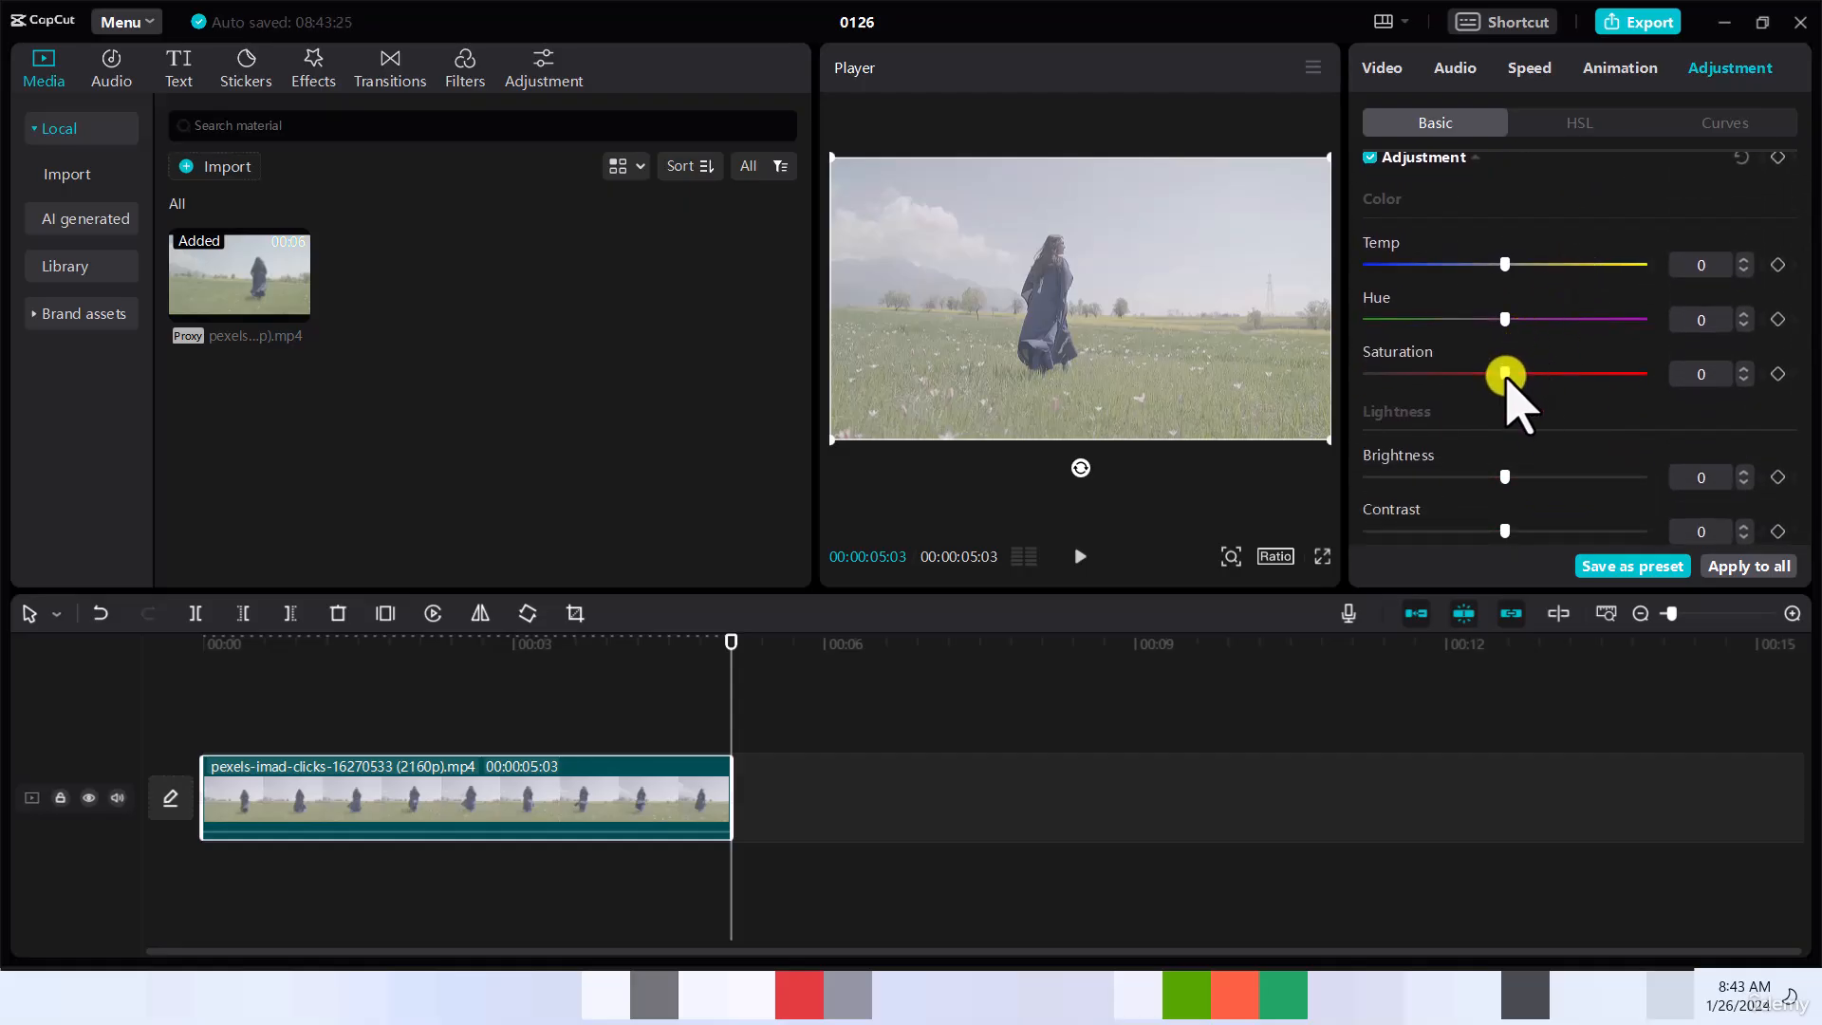
left_click_drag(1505, 375, 1659, 370)
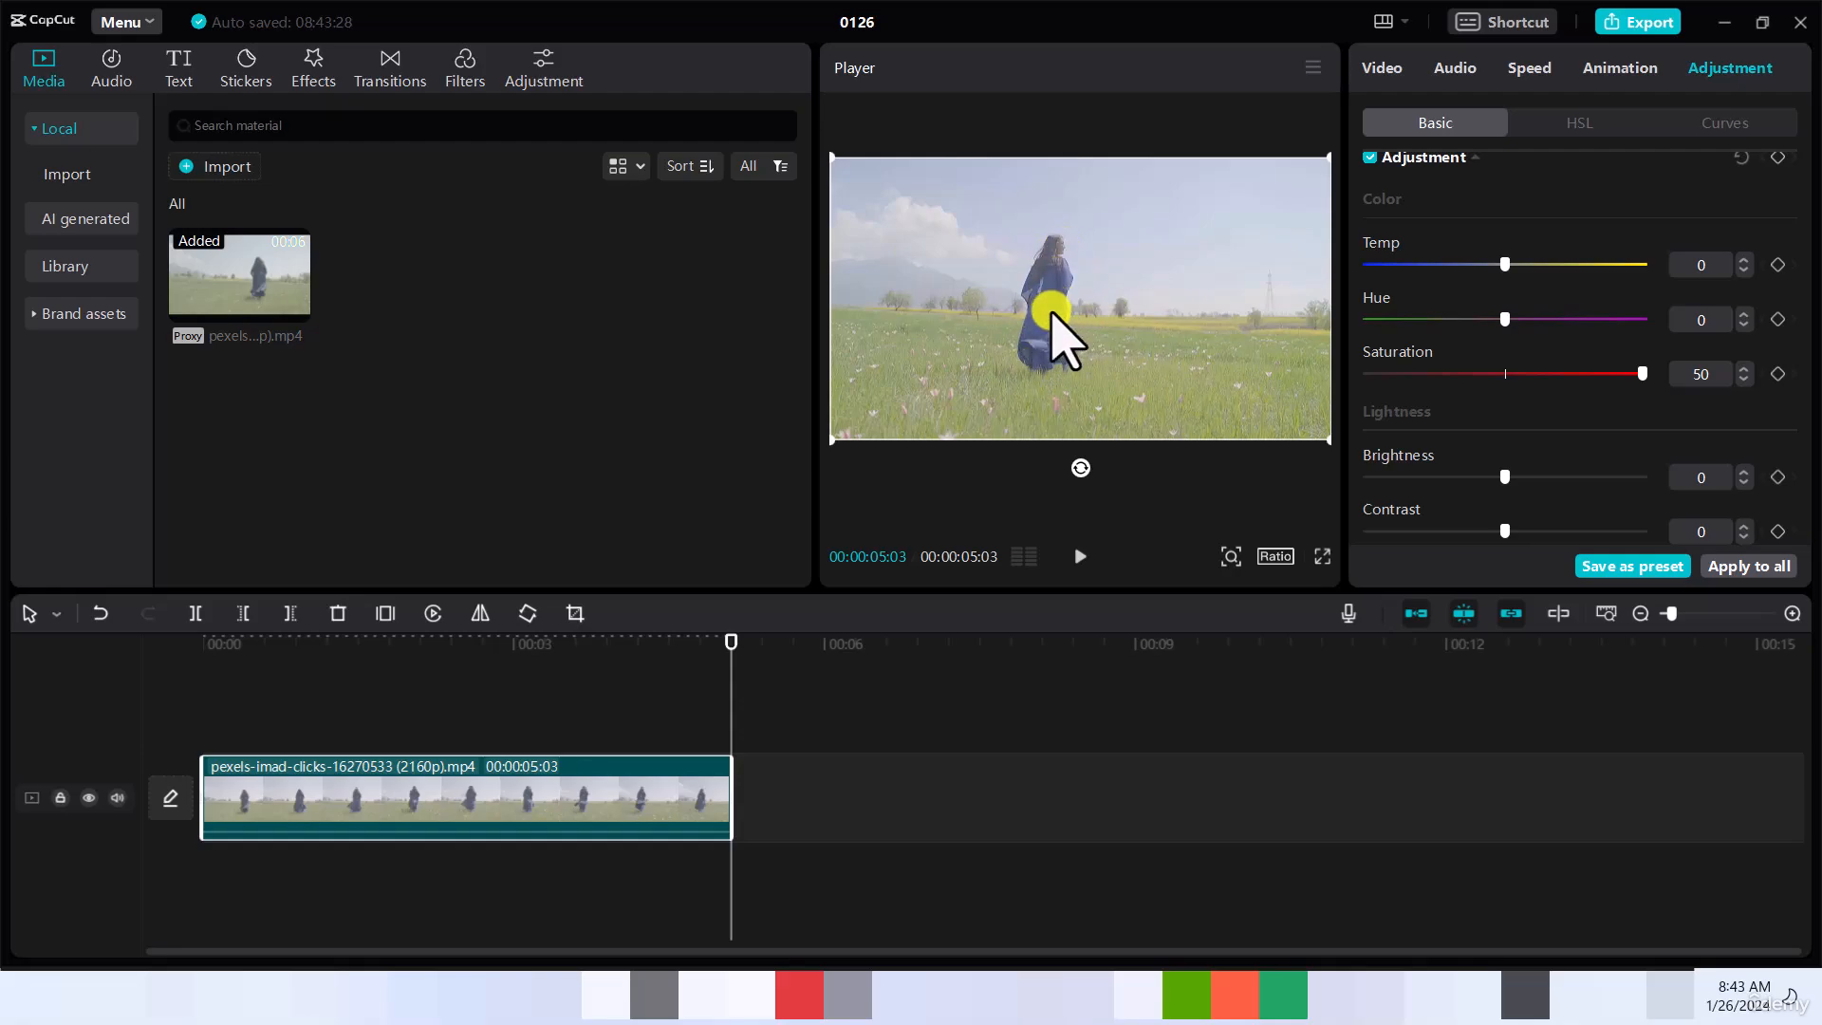
Open the clip's curves adjustment and turn on the color oscilloscope for the player
left_click(1723, 117)
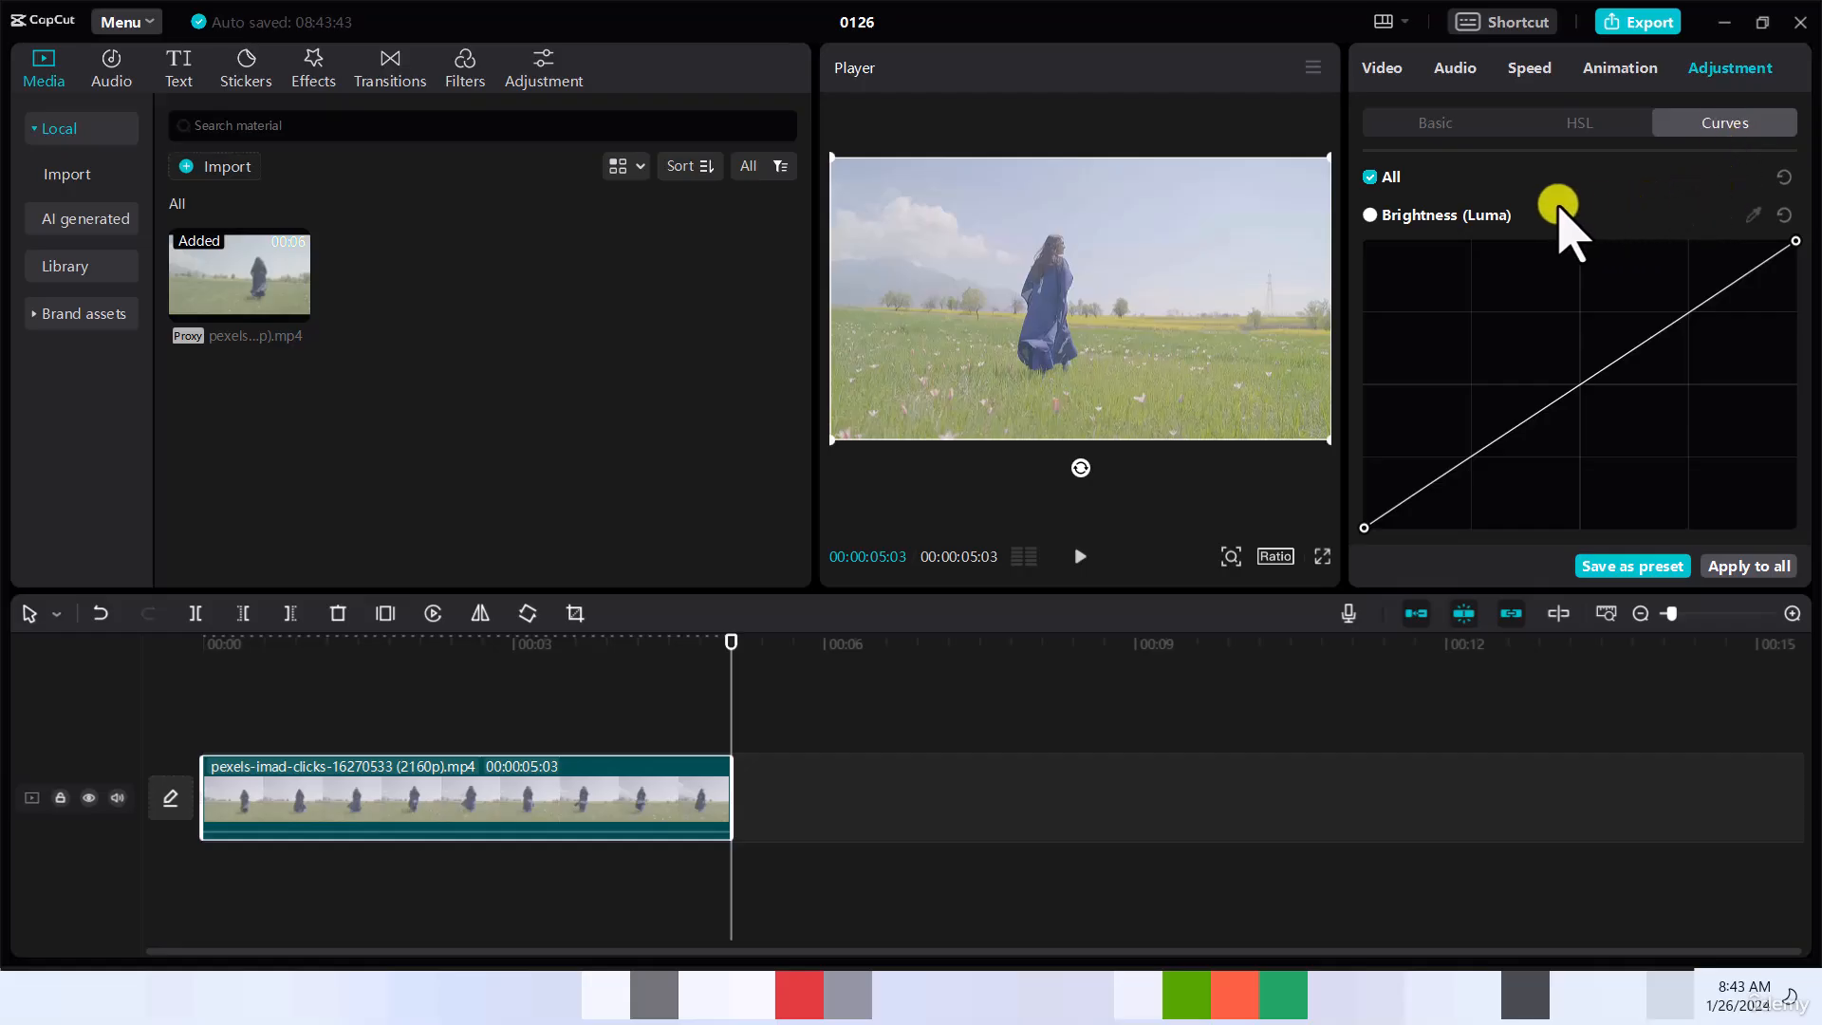
left_click(1314, 68)
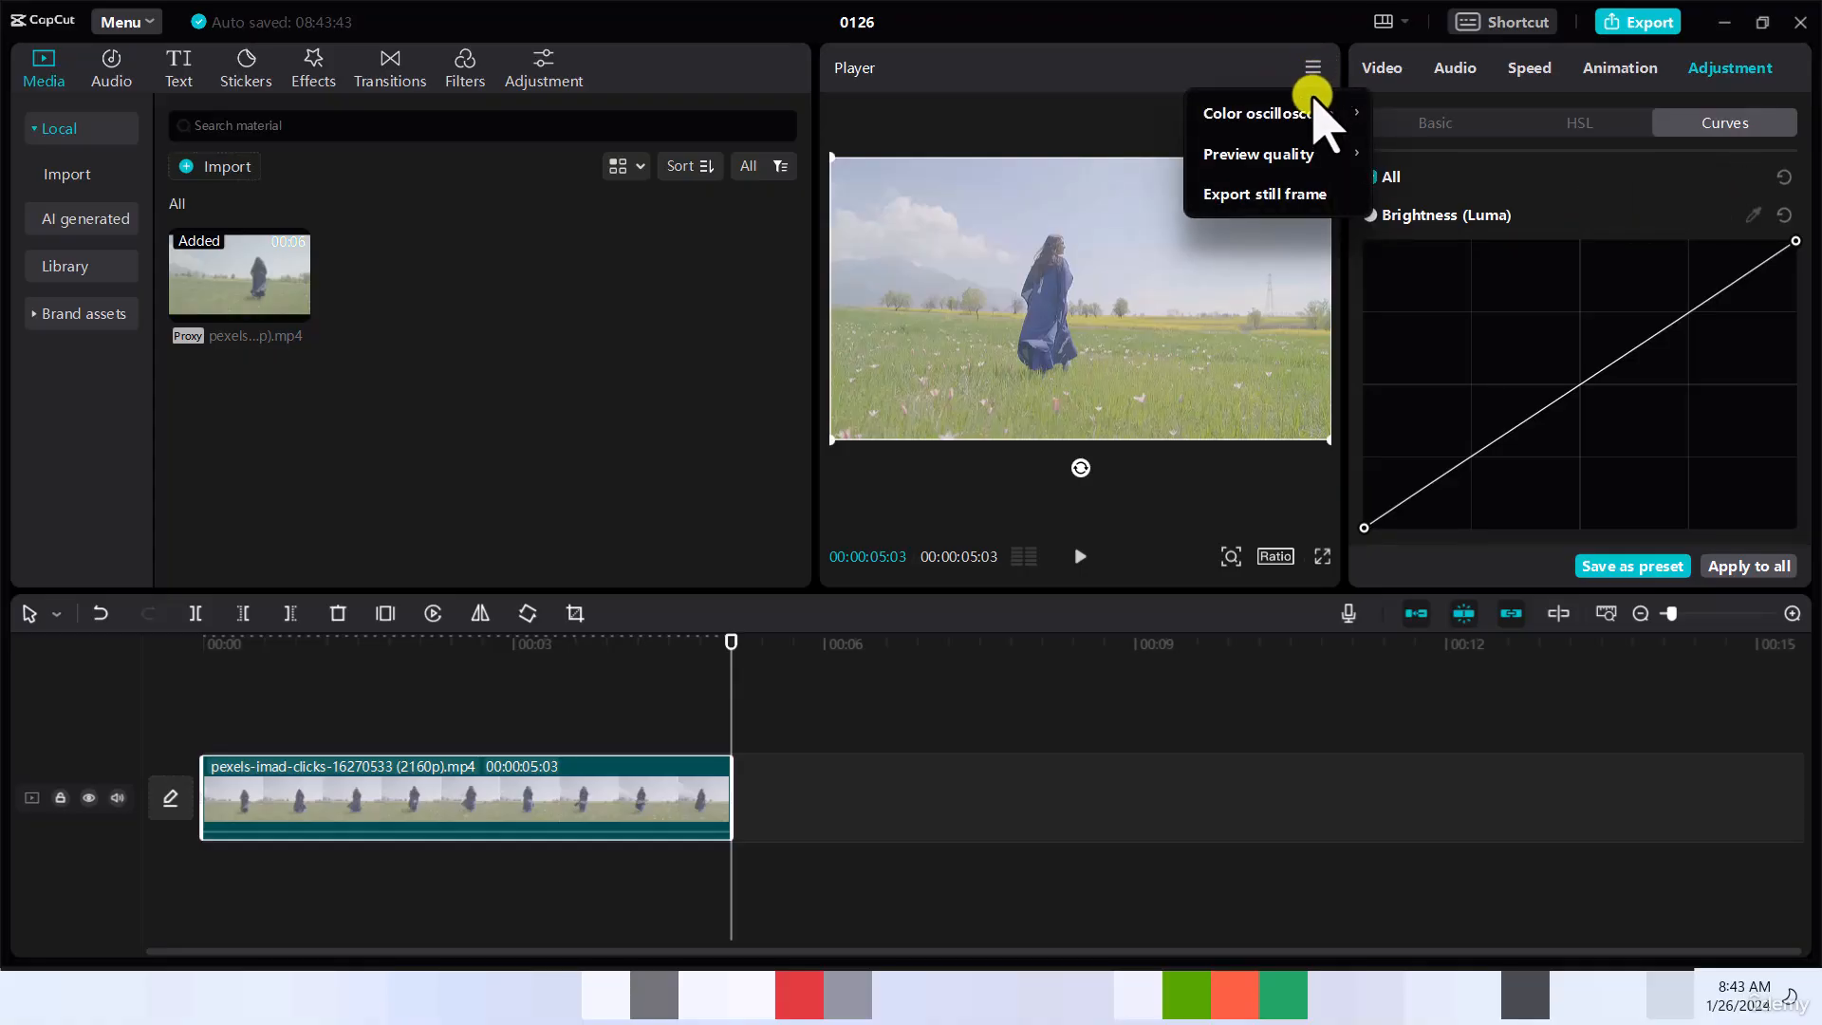
mouse_move(1287, 118)
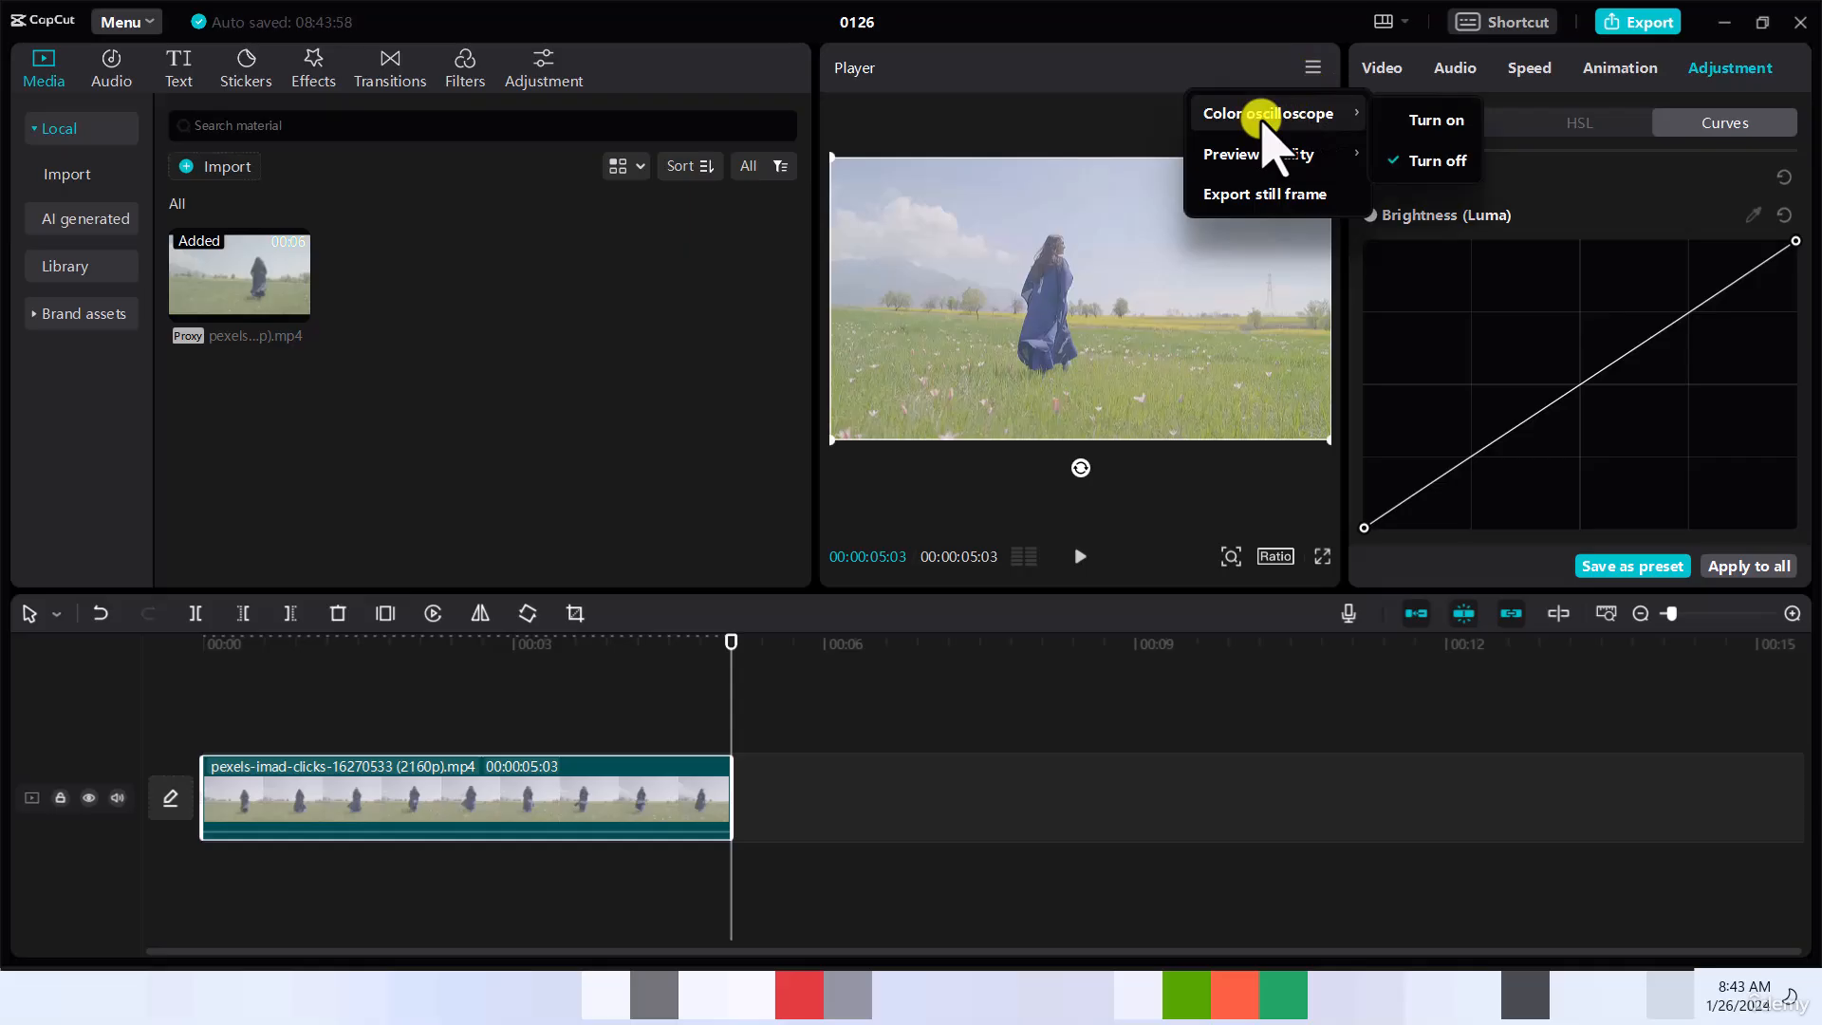
left_click(1420, 121)
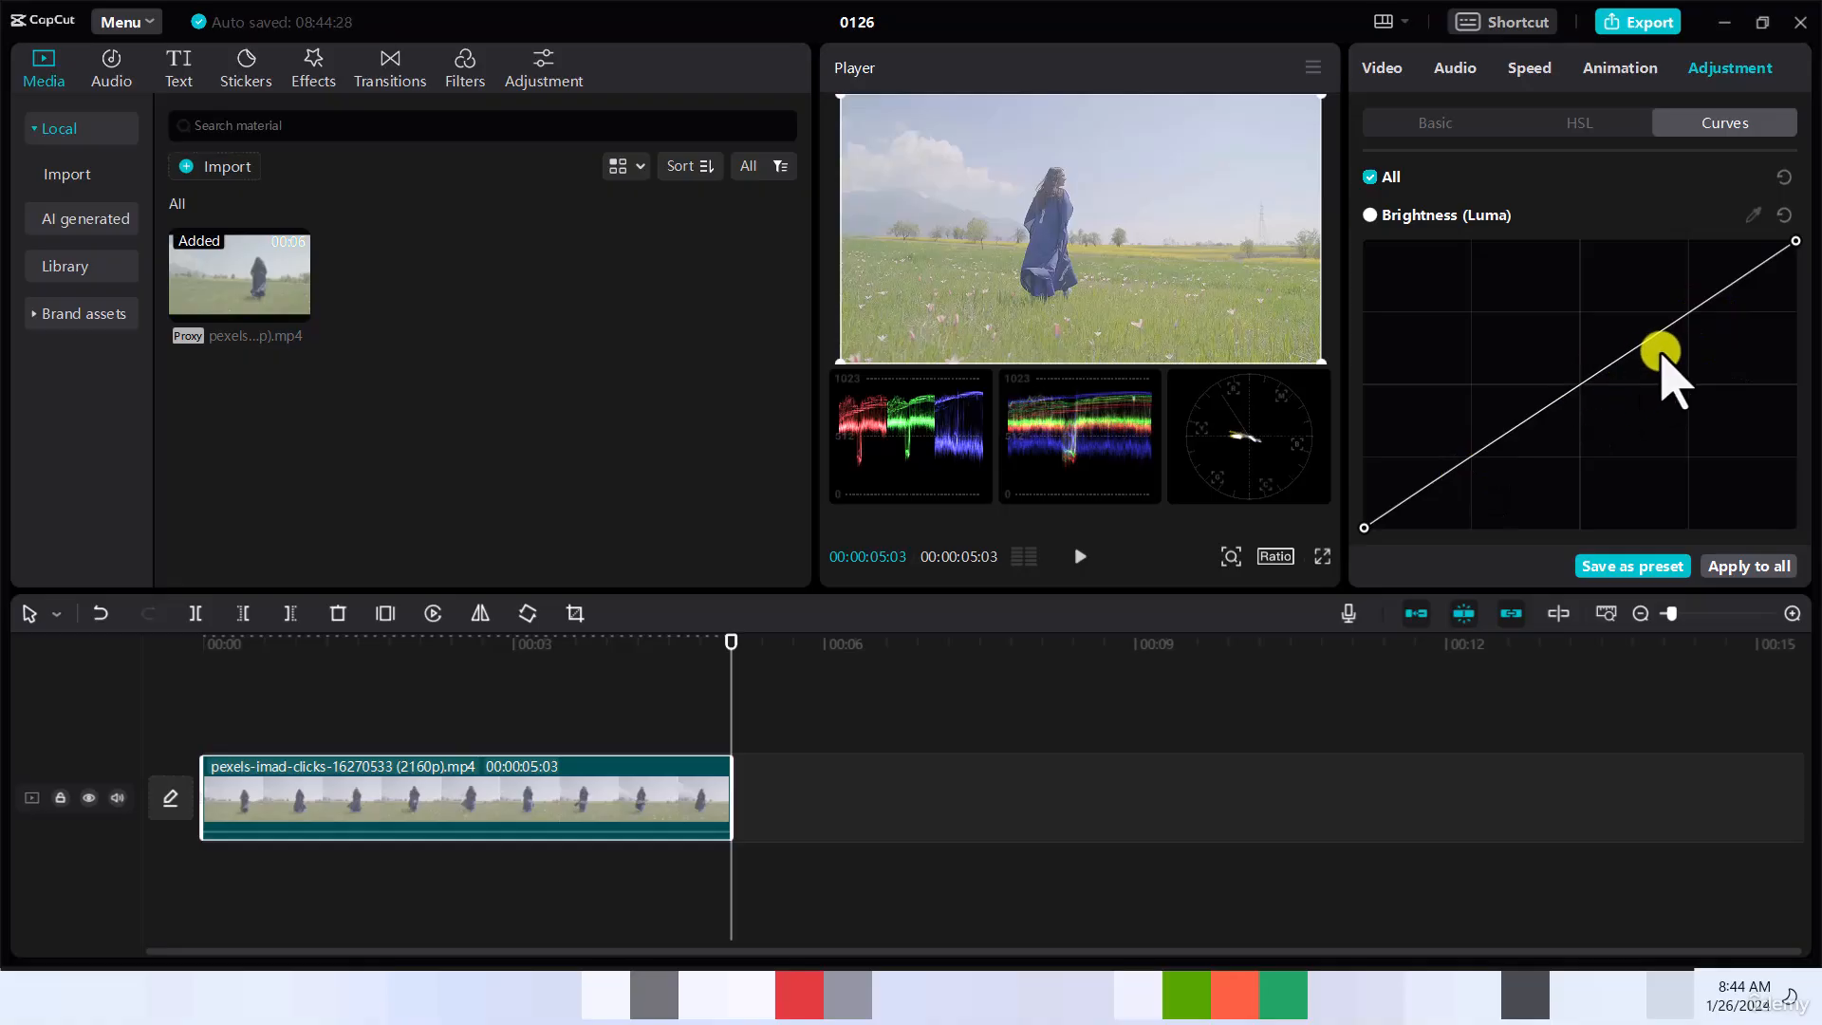
Shape the Brightness (Luma) curve into an S with raised highlights and lowered shadows, lifting the black endpoint slightly and lowering the white endpoint
left_click(1690, 314)
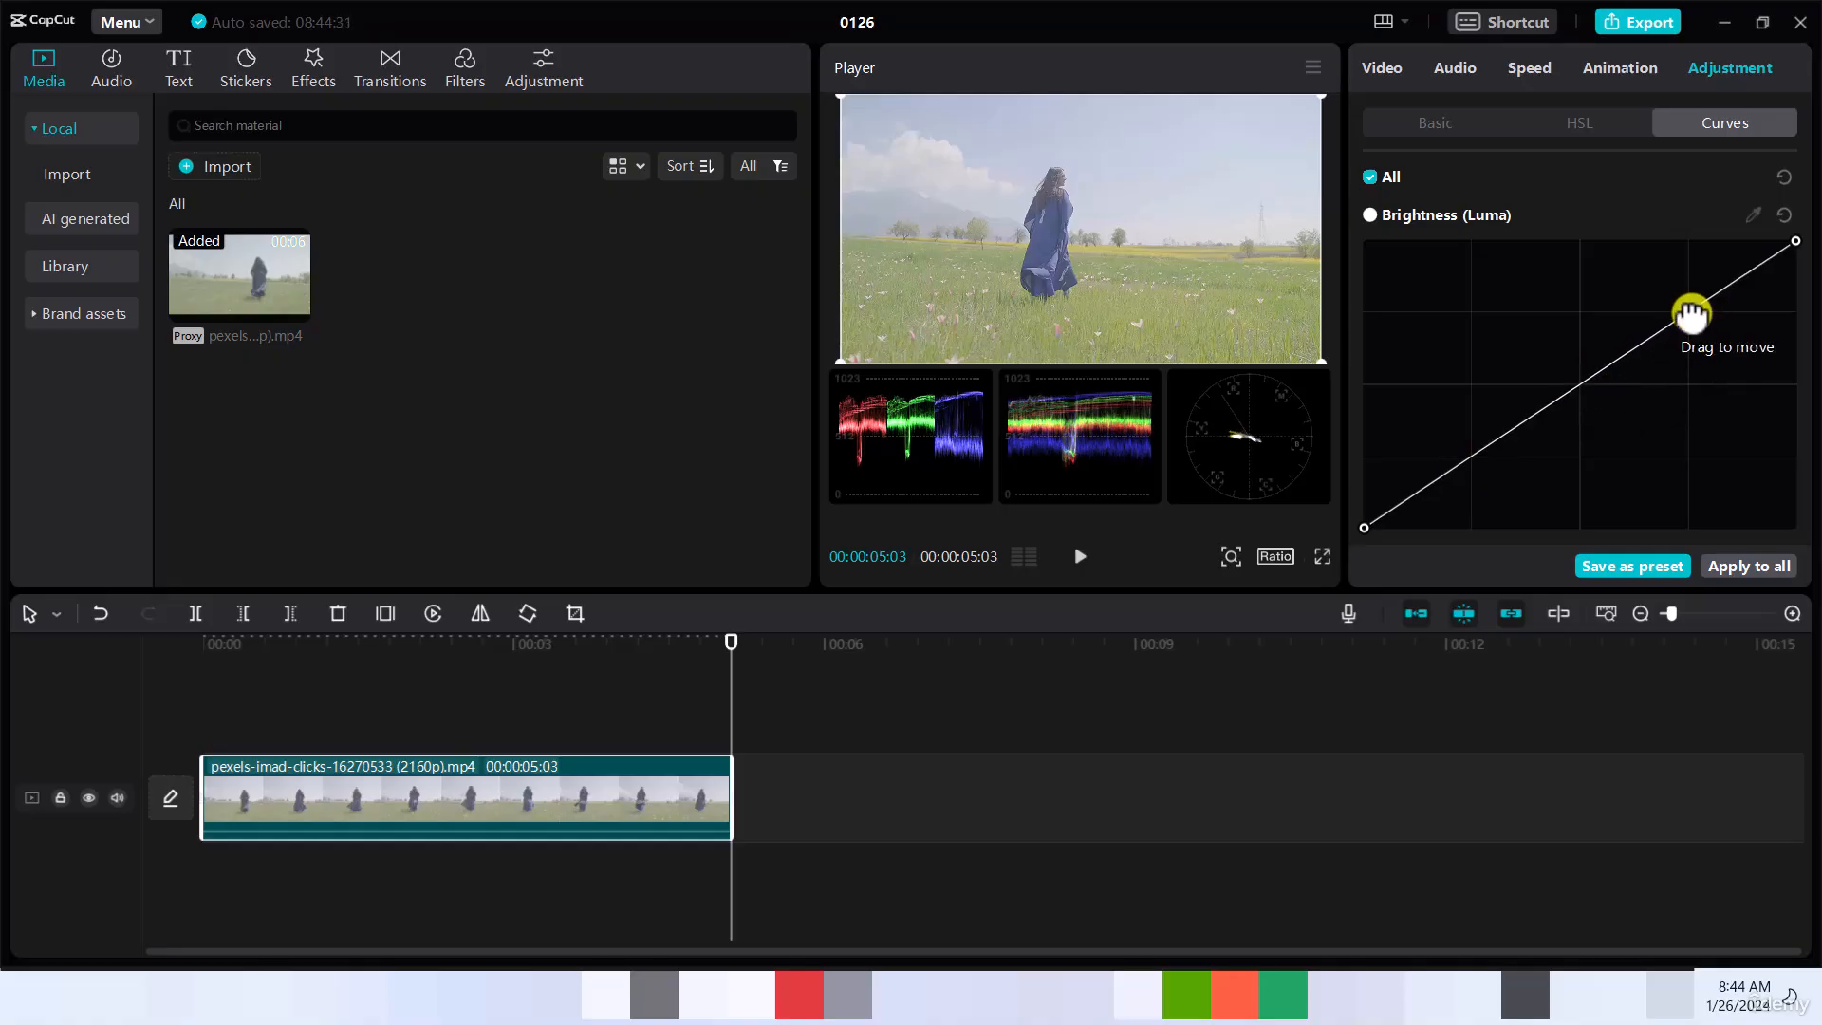
left_click(1469, 457)
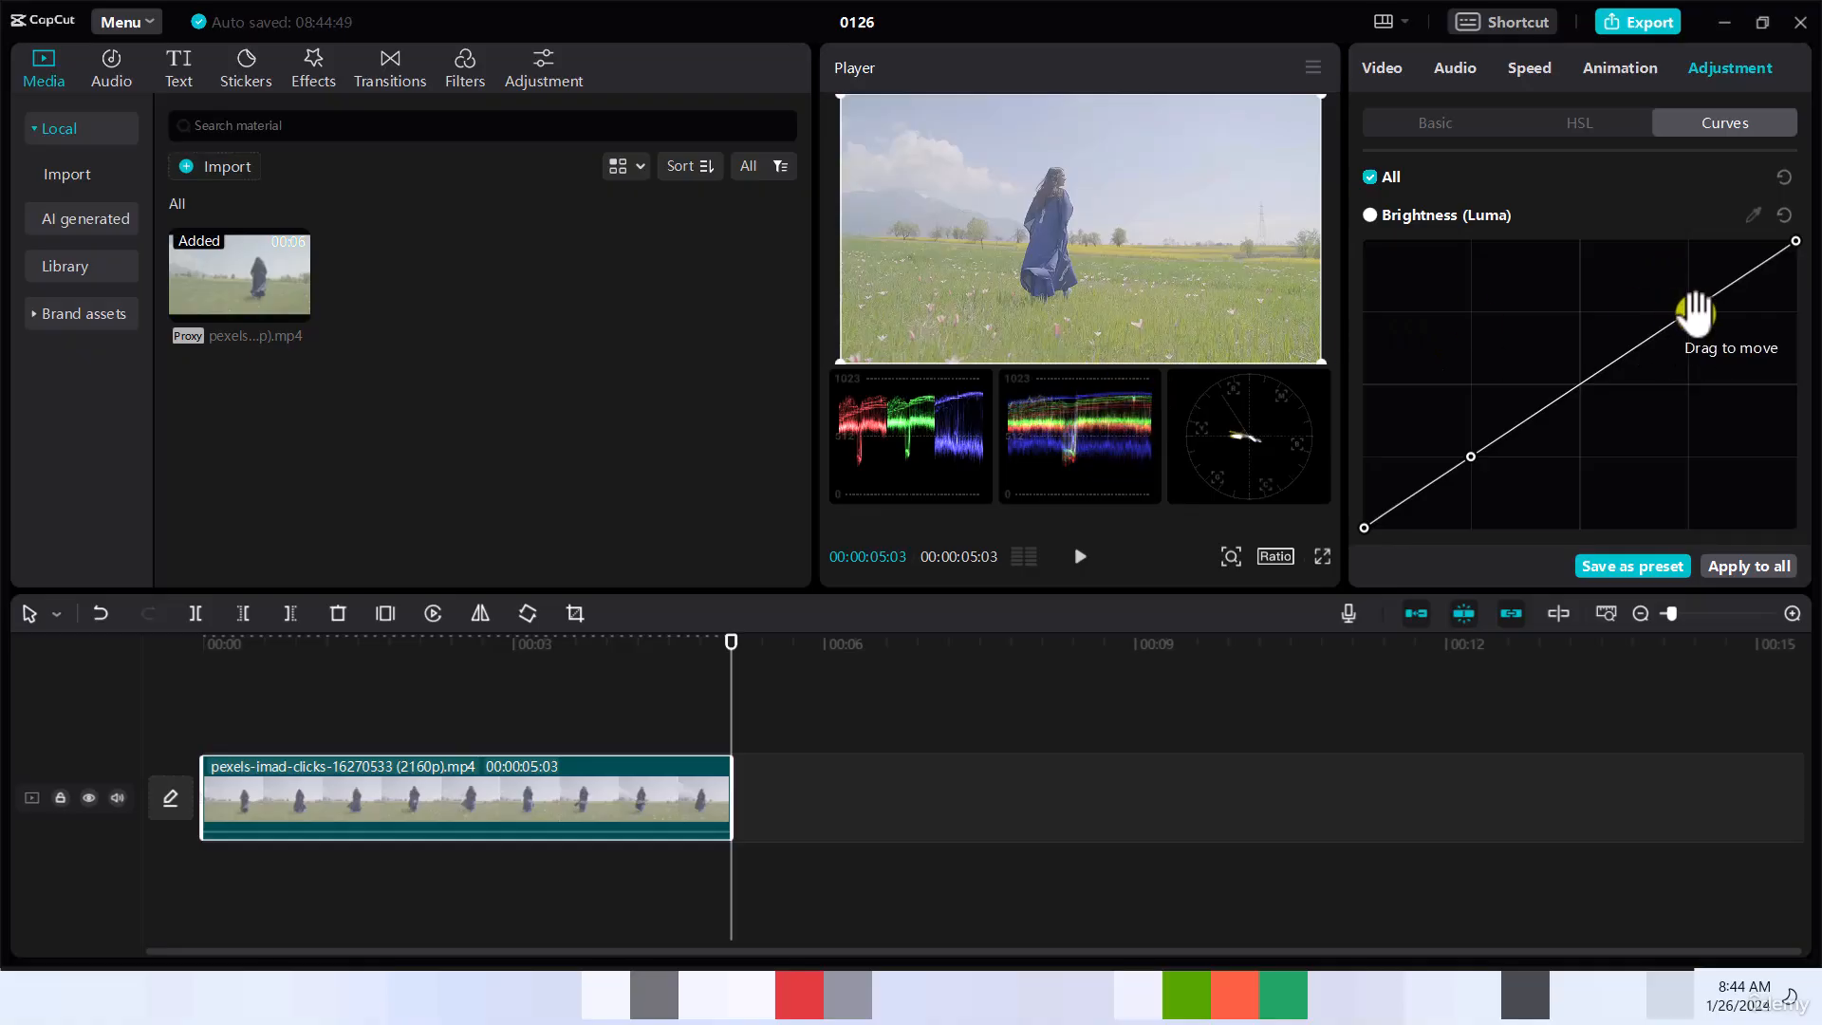
left_click_drag(1695, 313, 1681, 287)
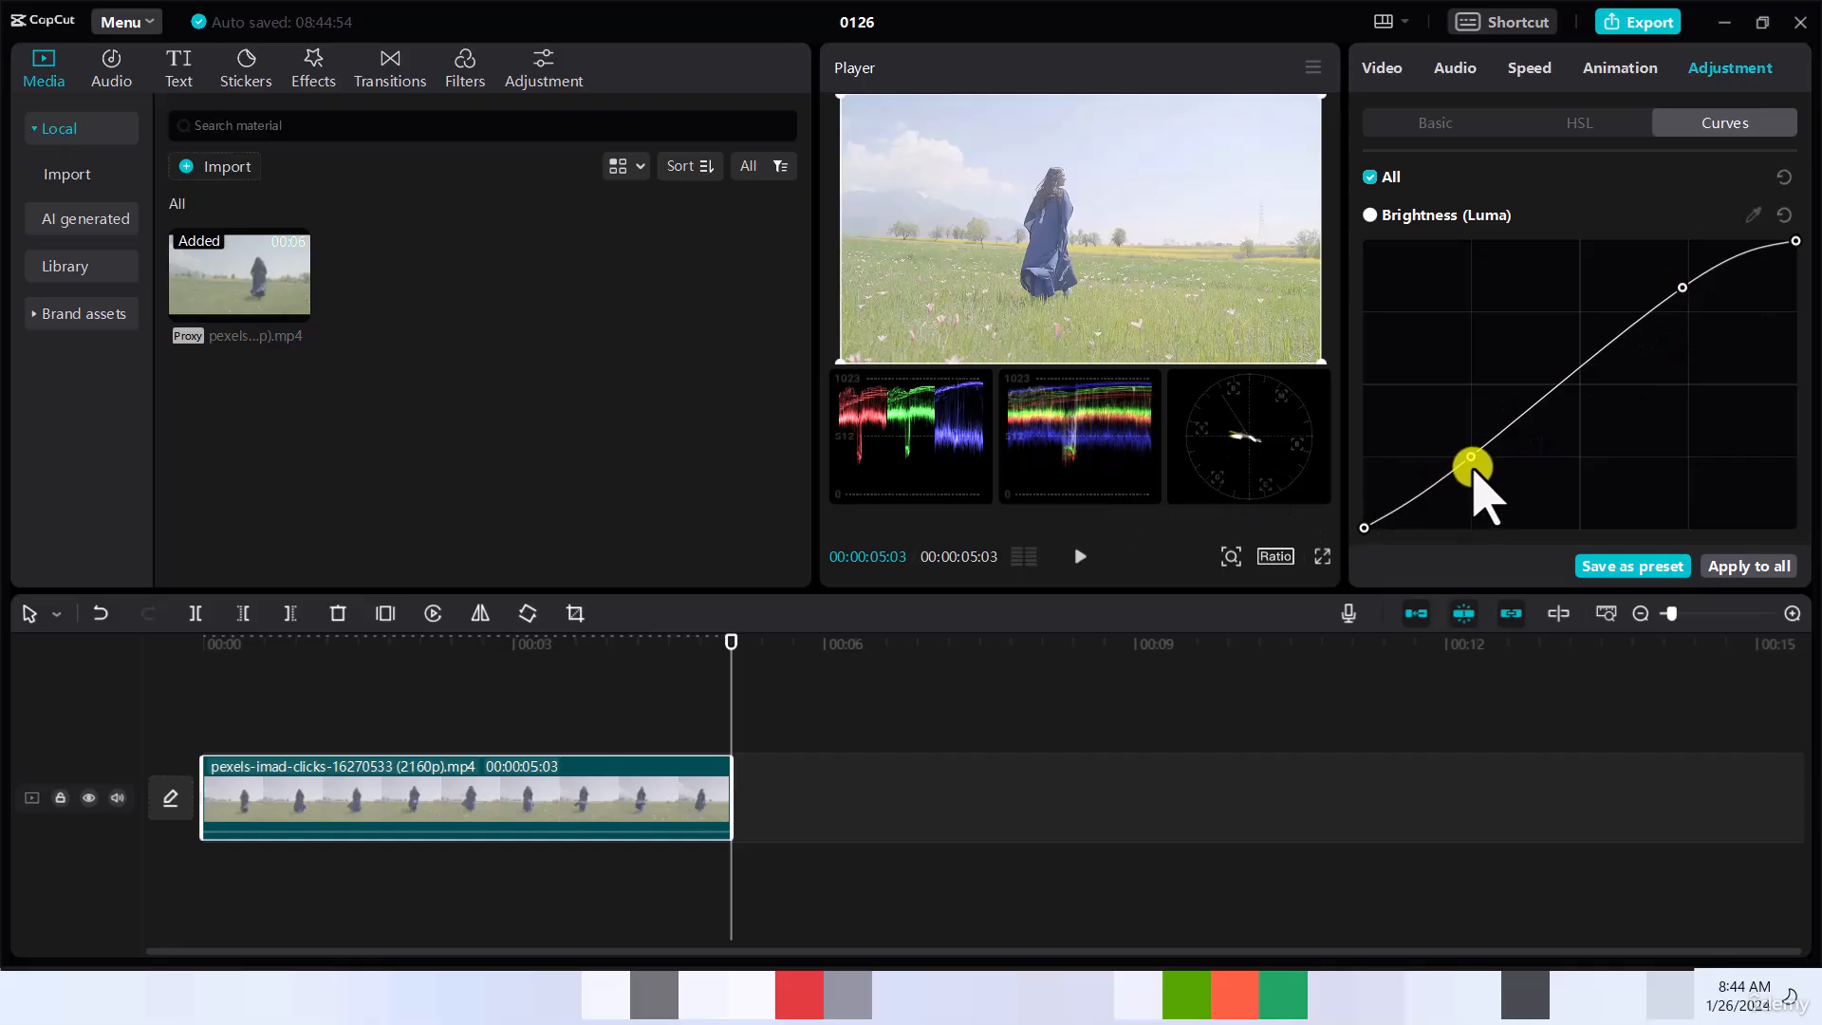
left_click_drag(1470, 458, 1489, 477)
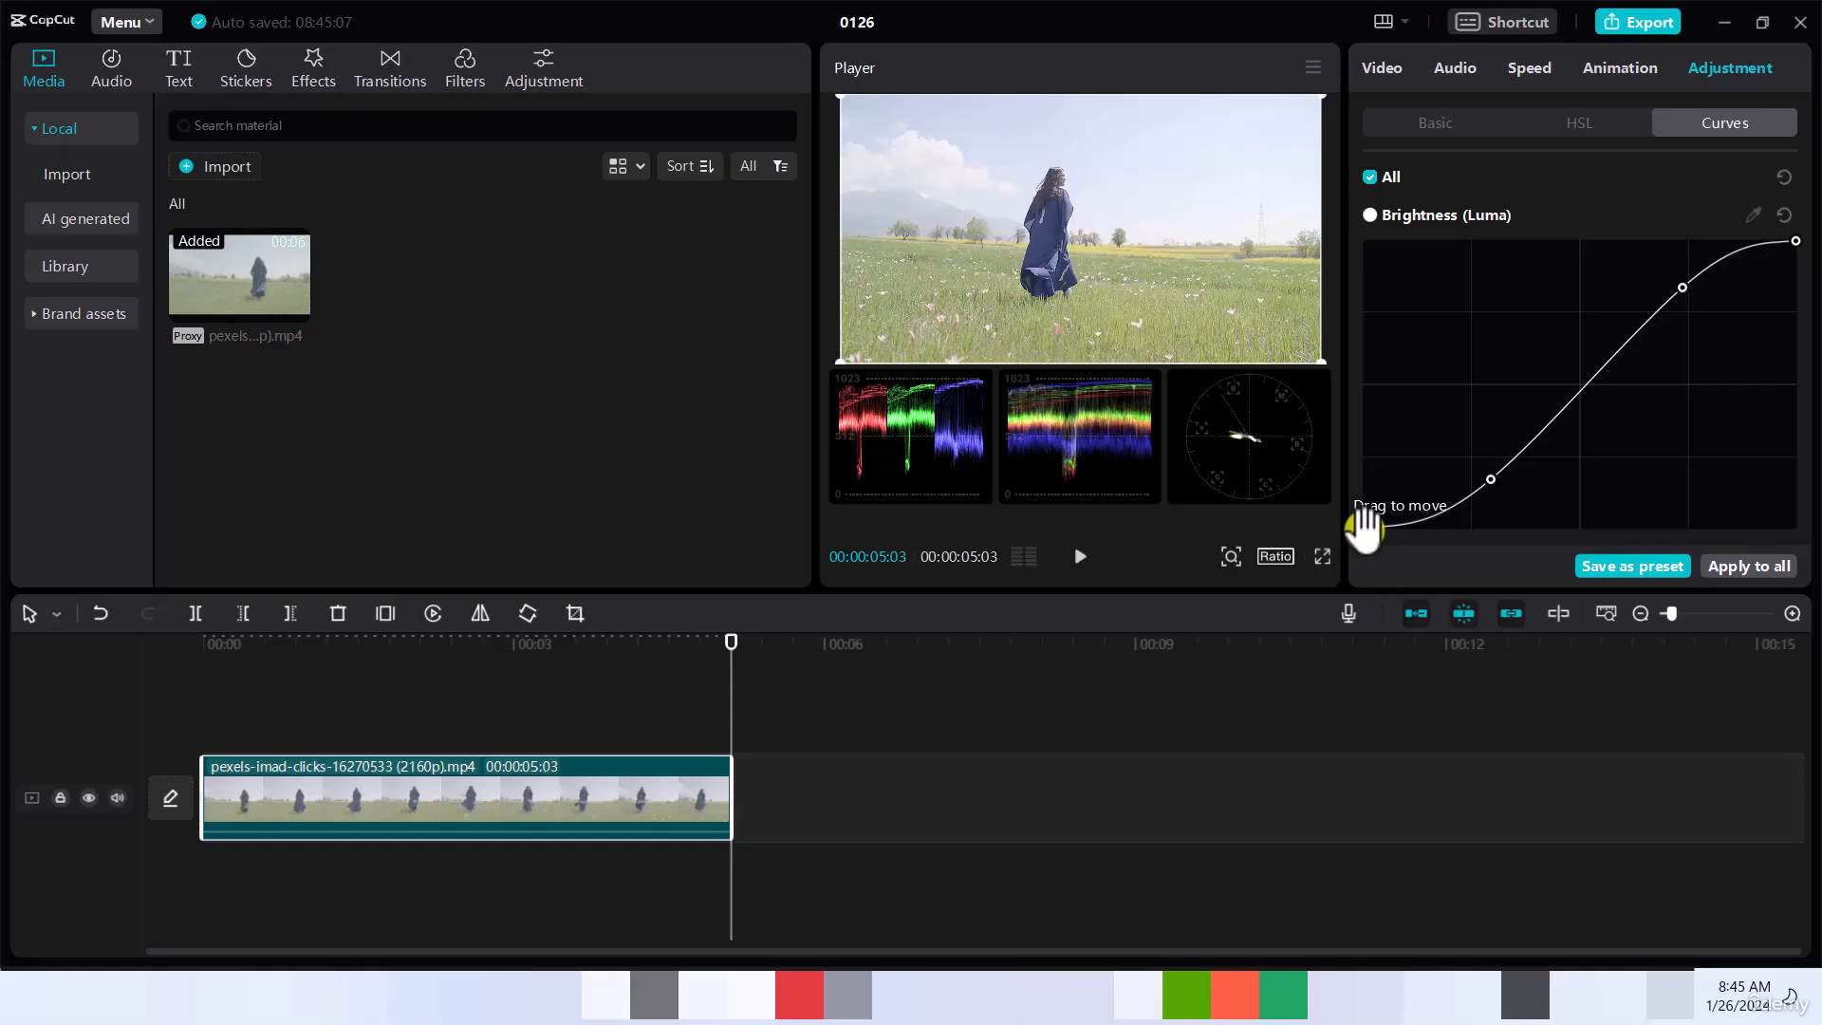
left_click_drag(1365, 515, 1363, 522)
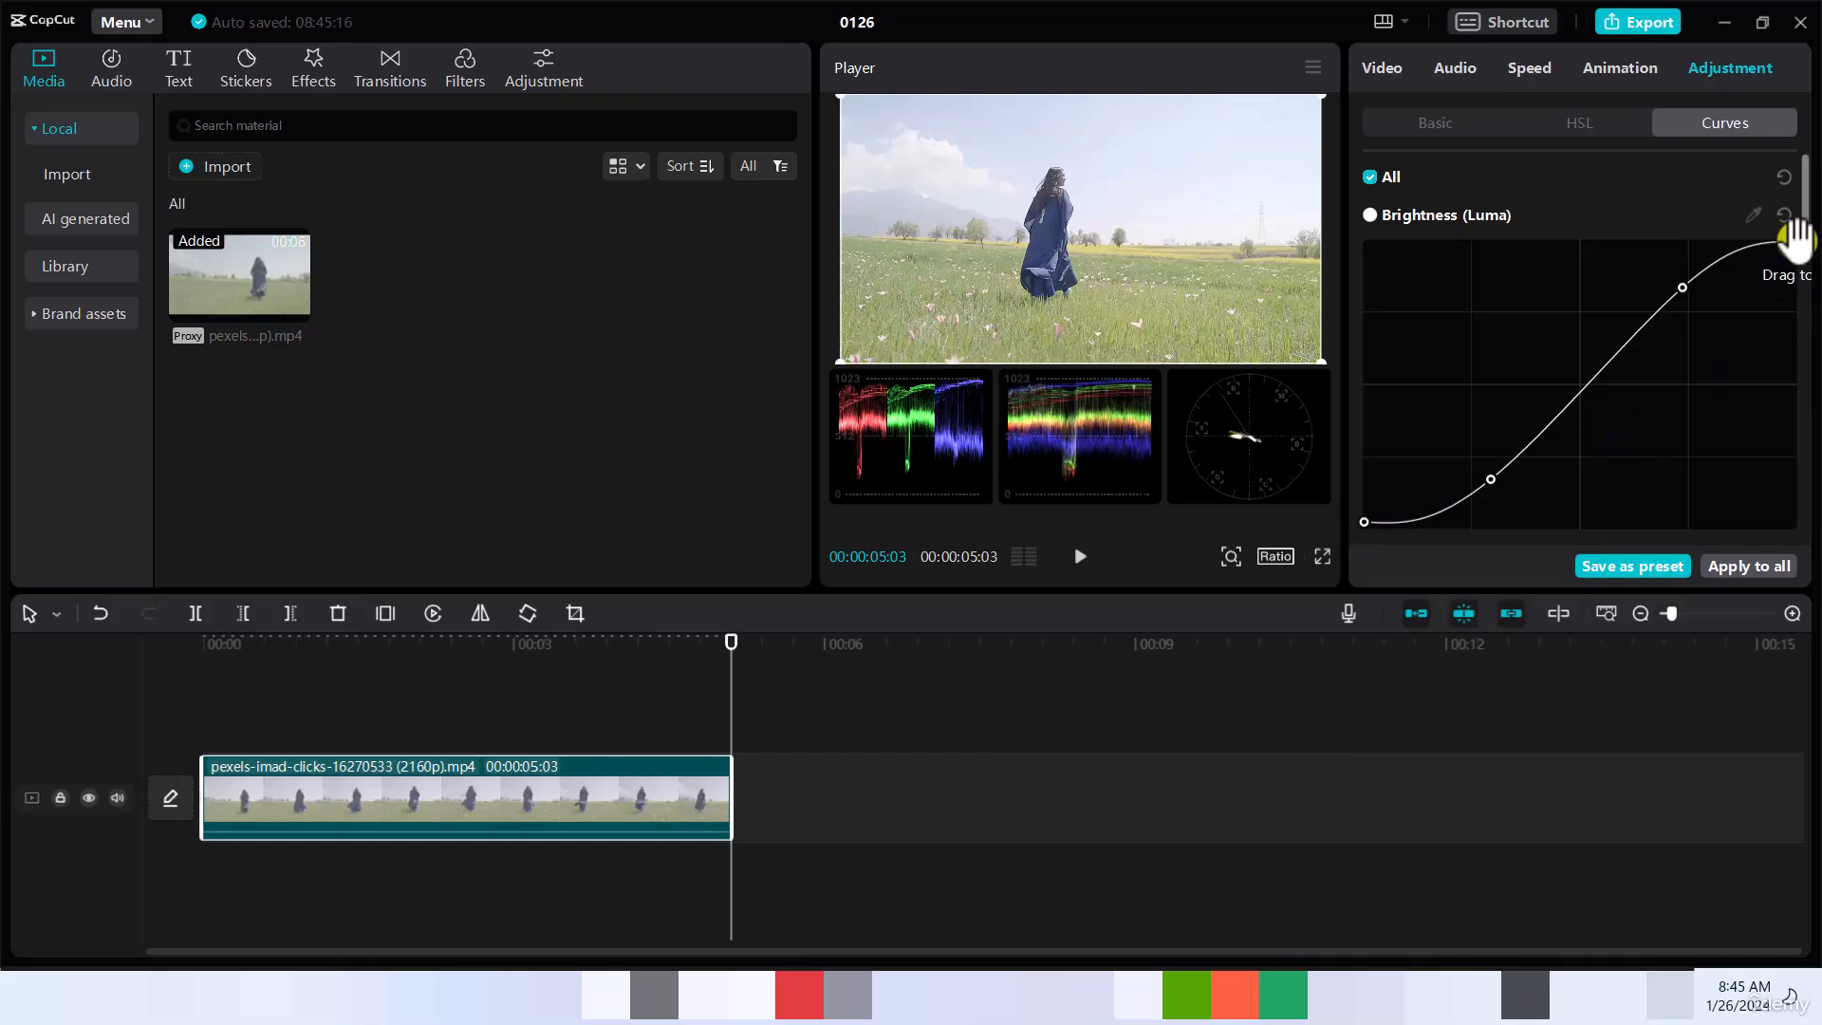
left_click_drag(1793, 237, 1794, 260)
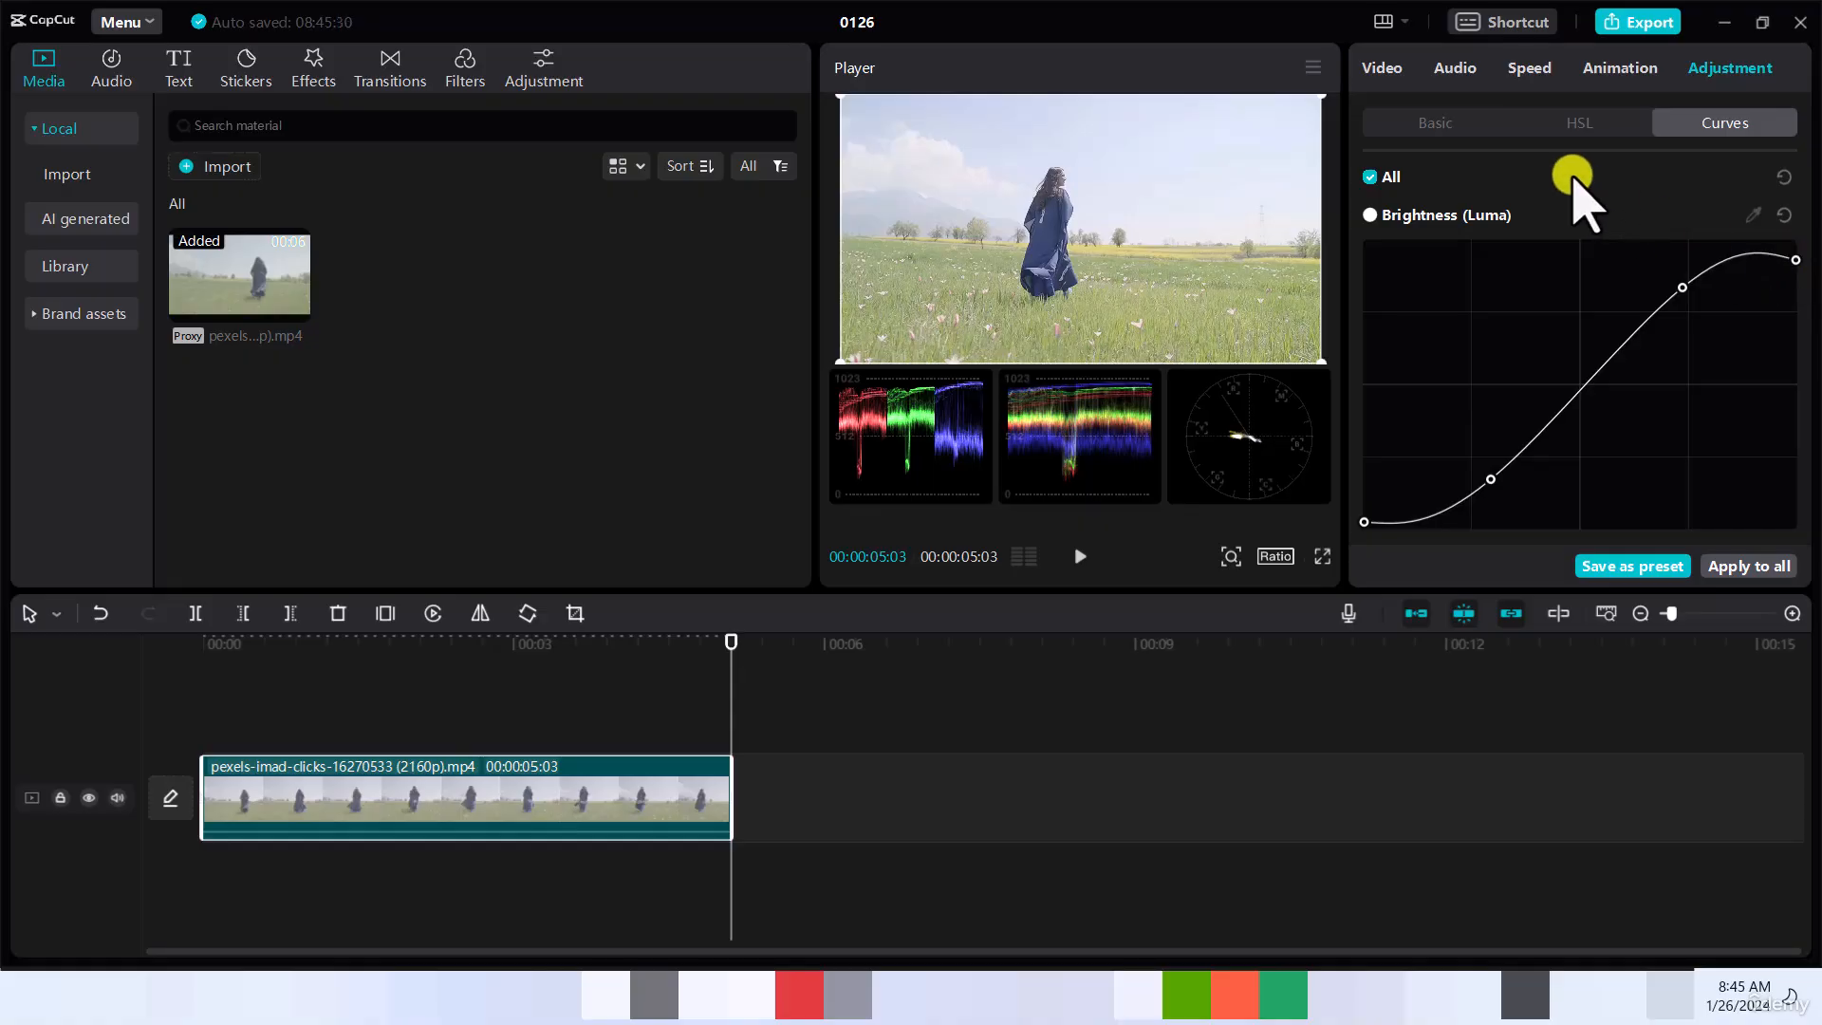
Turn on skin tone protection and reduce the clip's basic saturation to 37
left_click(1439, 121)
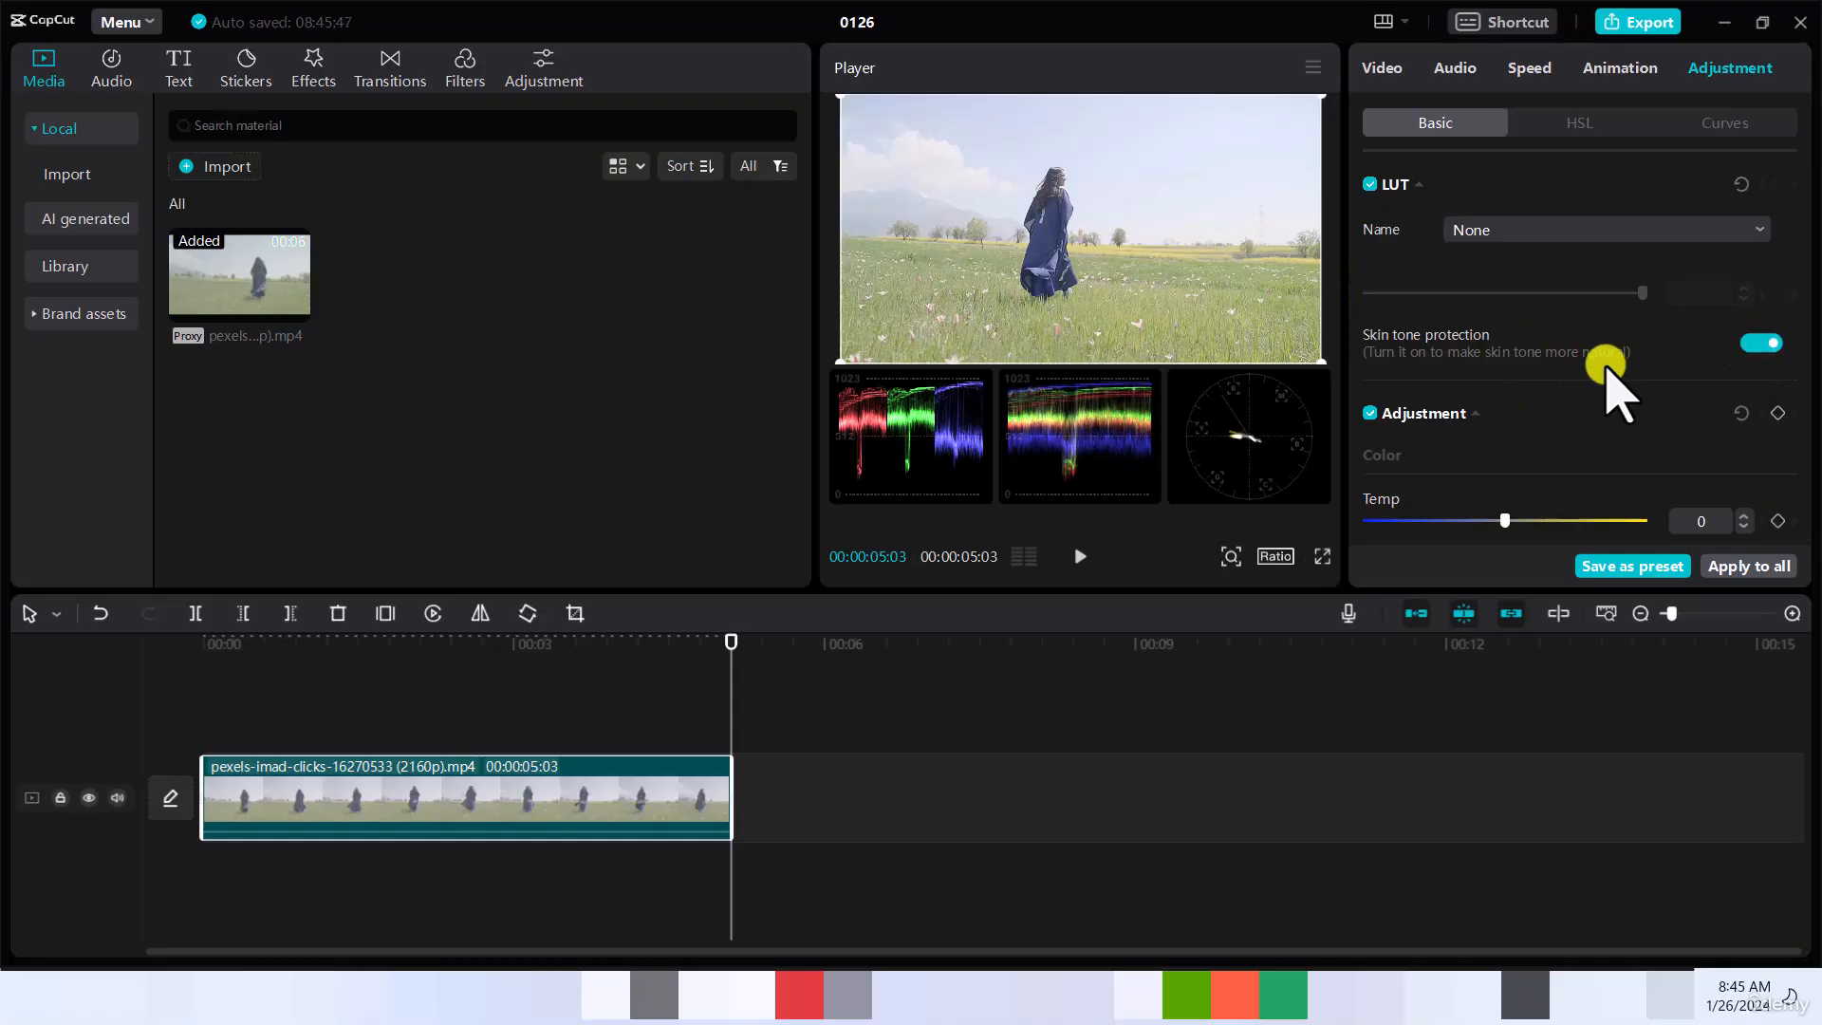
scroll(1606, 367, "down", 3)
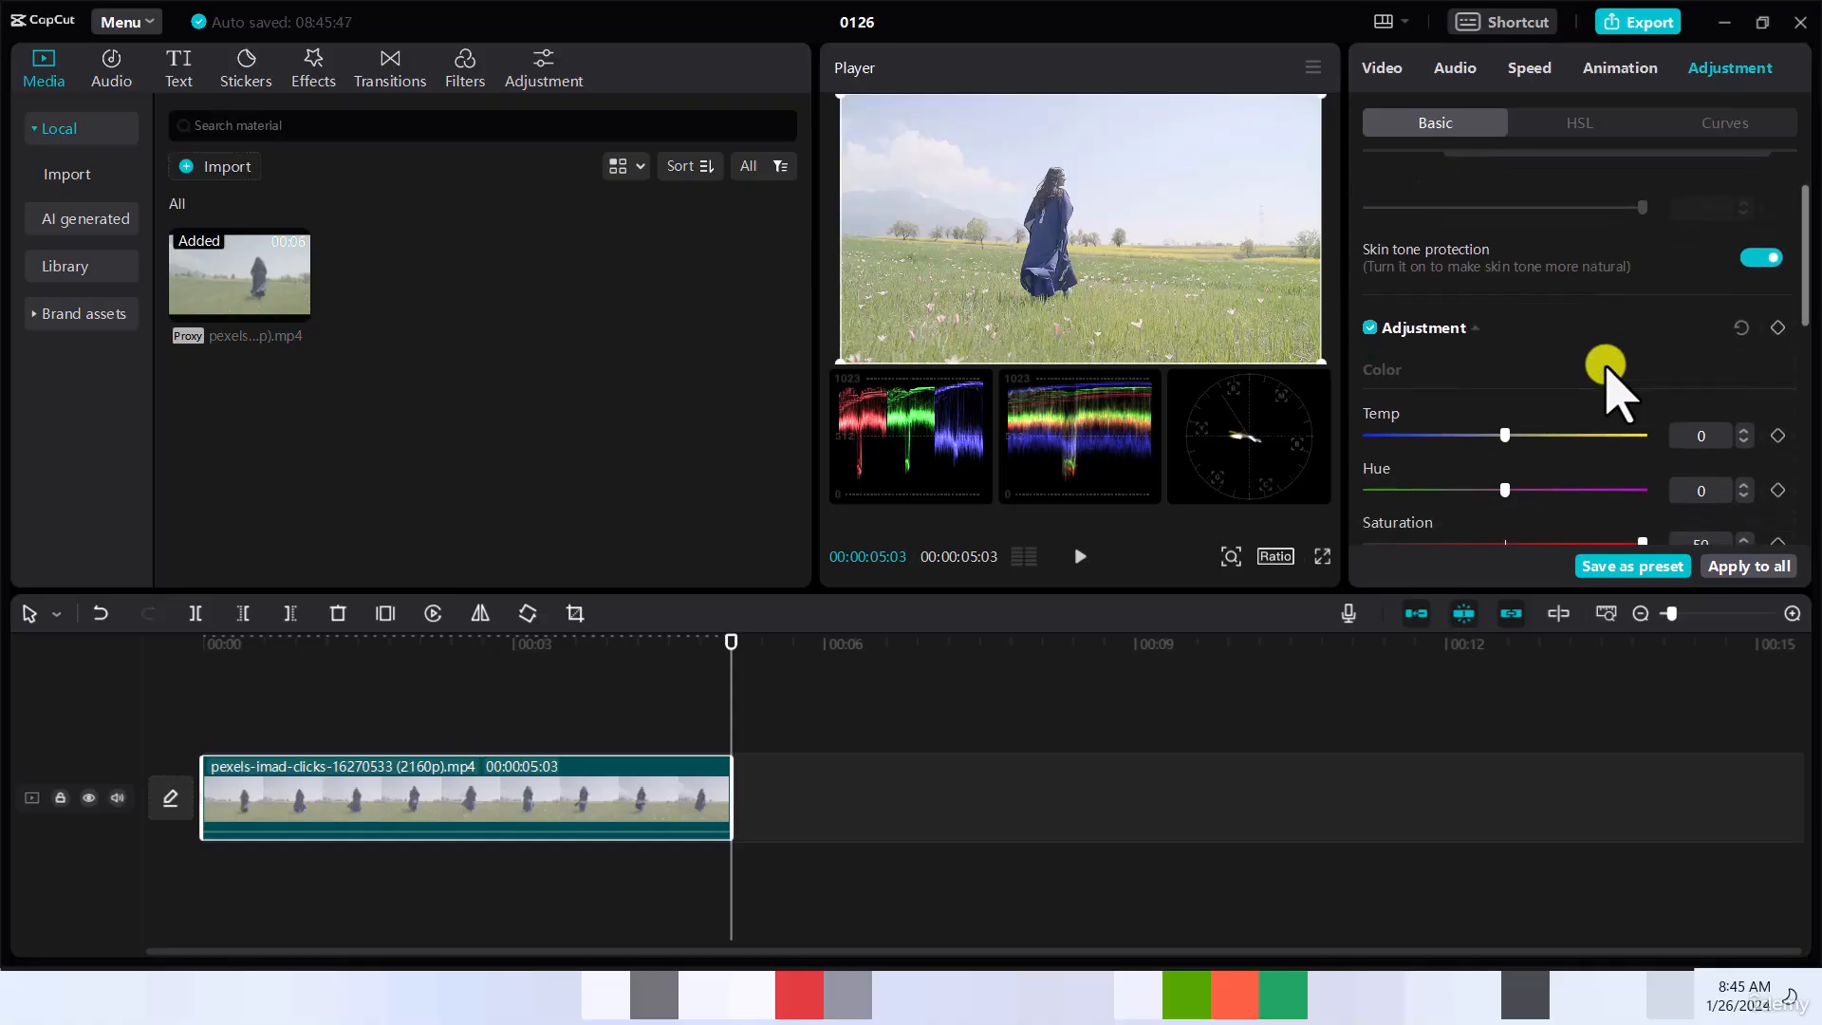
scroll(1606, 366, "down", 1)
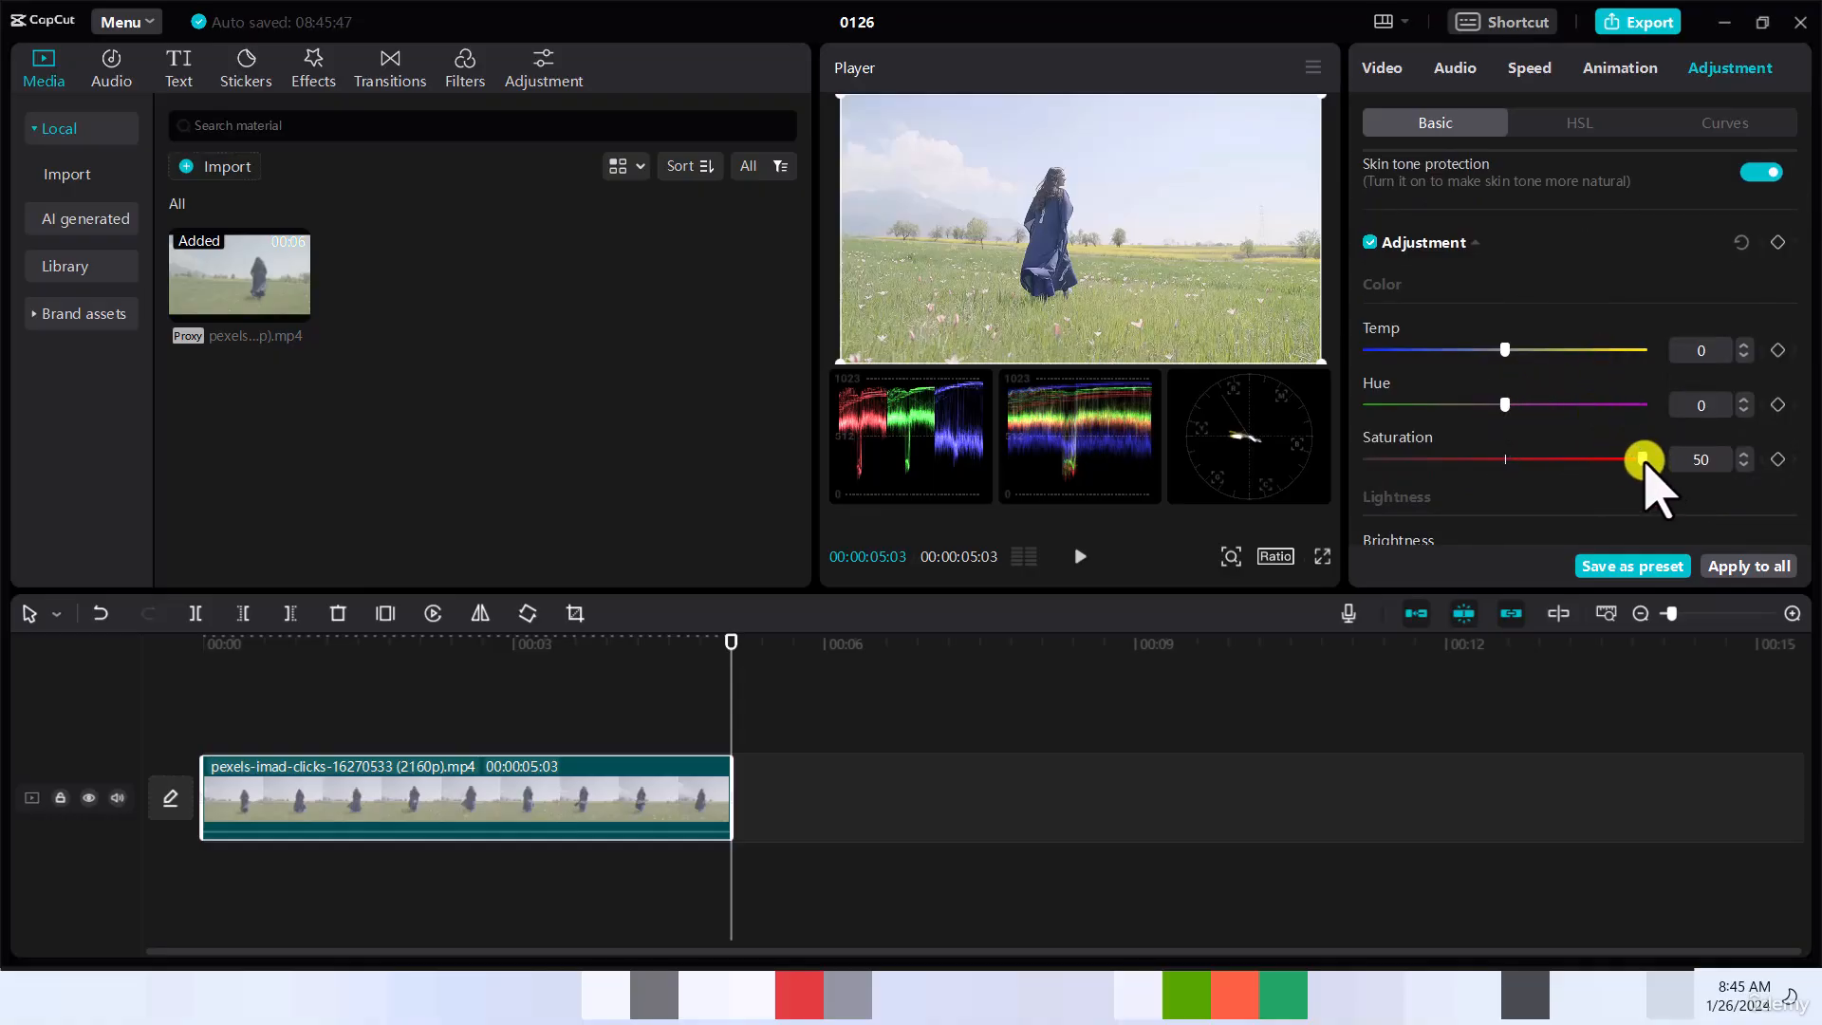
mouse_move(1643, 459)
left_mouse_down()
mouse_move(1574, 459)
mouse_move(1629, 459)
mouse_move(1608, 459)
left_mouse_up()
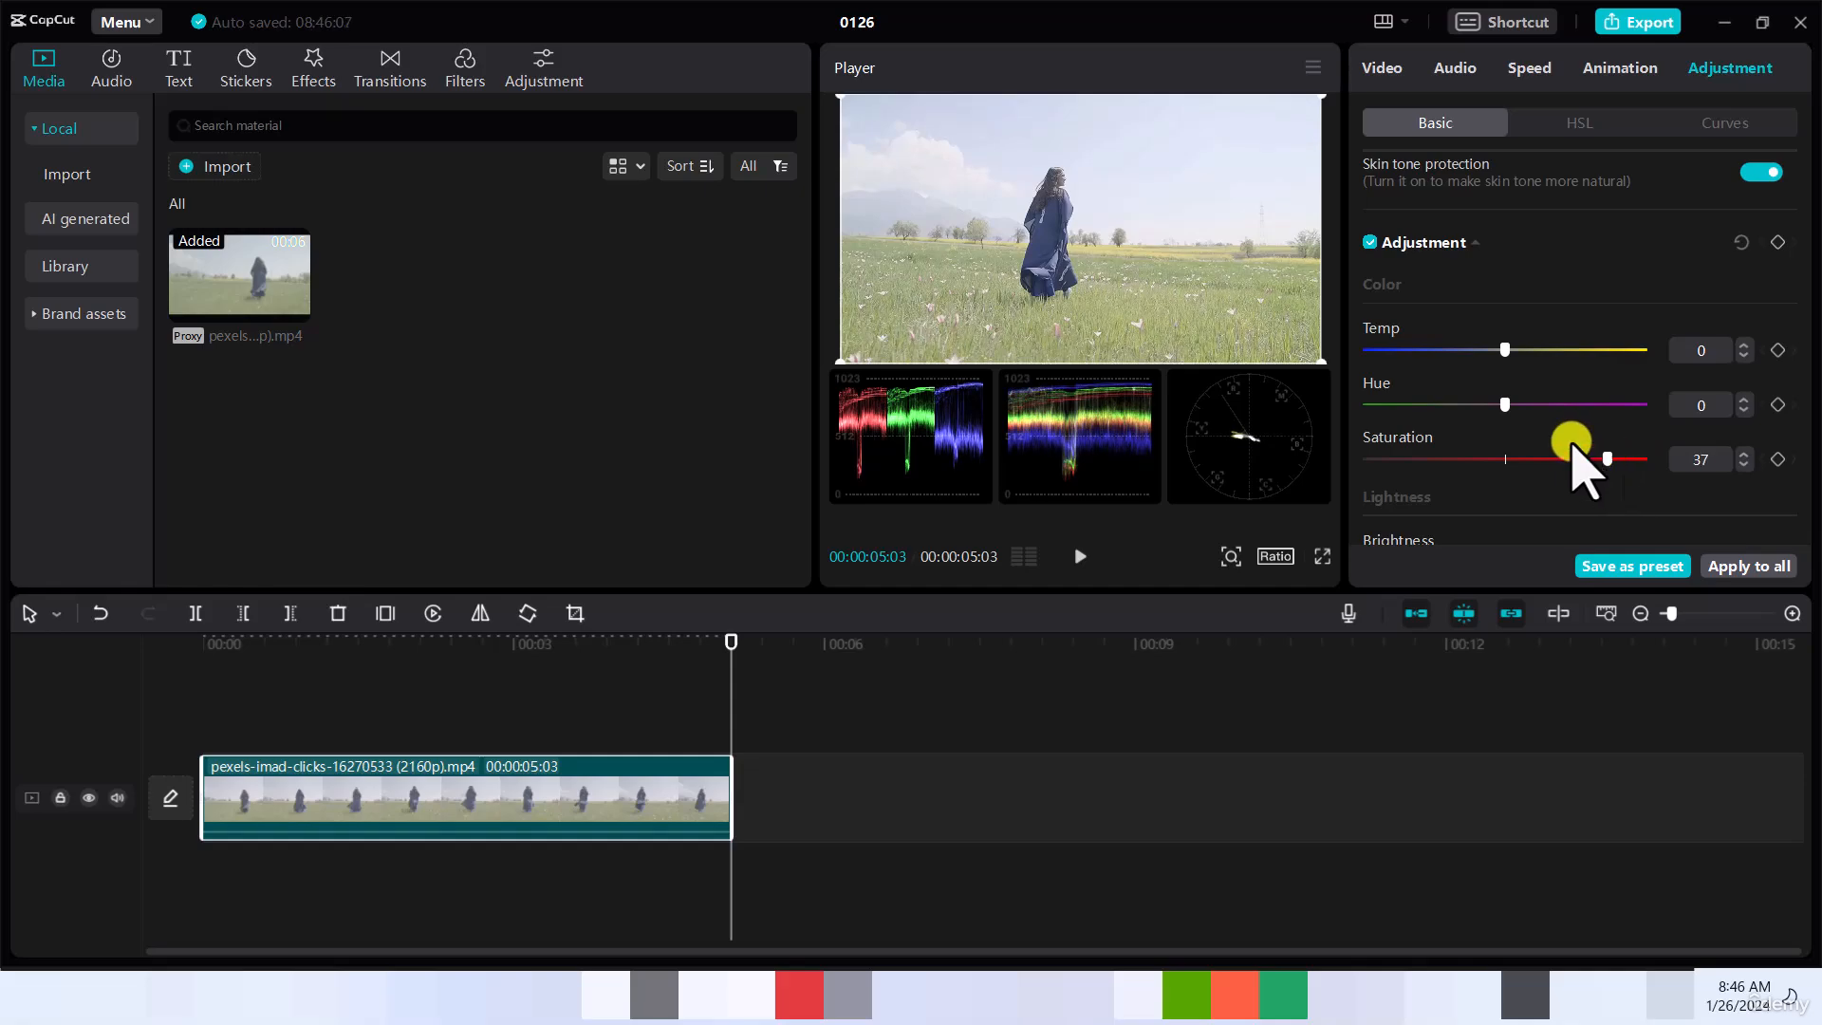
Try cooler and warmer temperatures on the clip, settling on Temp 13, and set the basic Hue to -24
left_click(1506, 350)
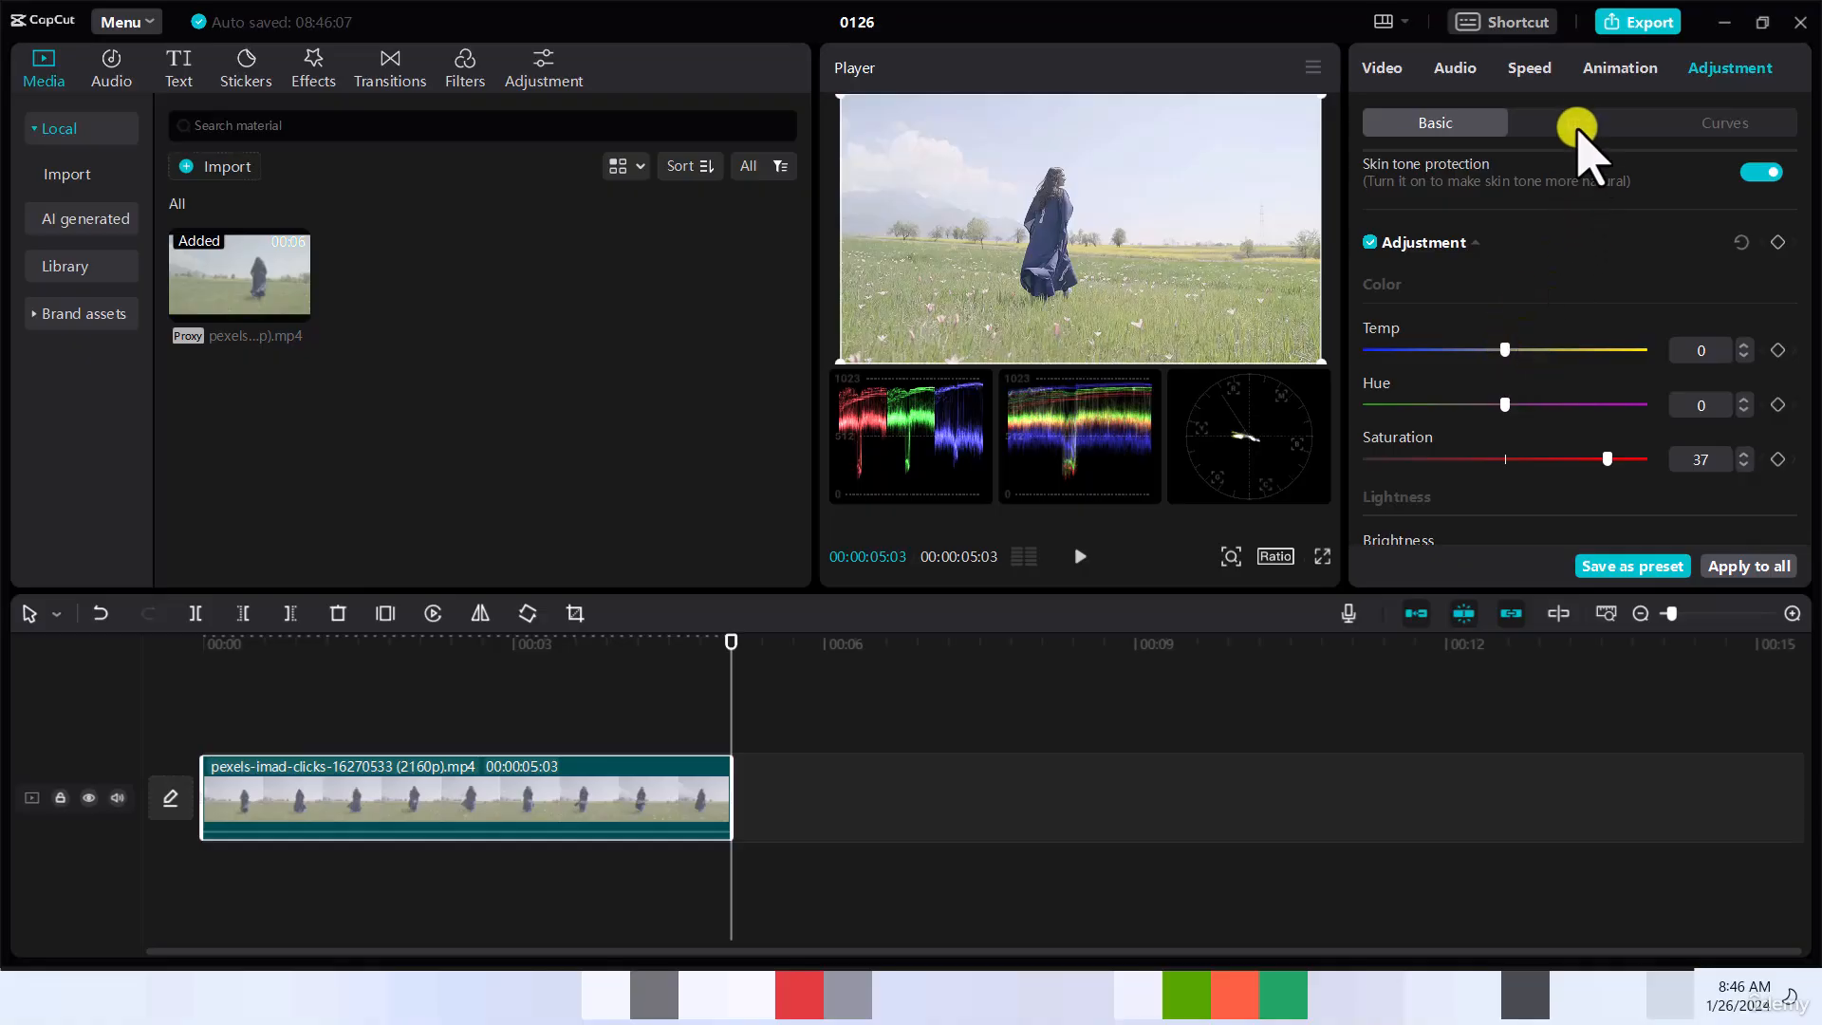
mouse_move(1516, 346)
left_mouse_down()
mouse_move(1616, 349)
mouse_move(1386, 351)
mouse_move(1481, 351)
left_mouse_up()
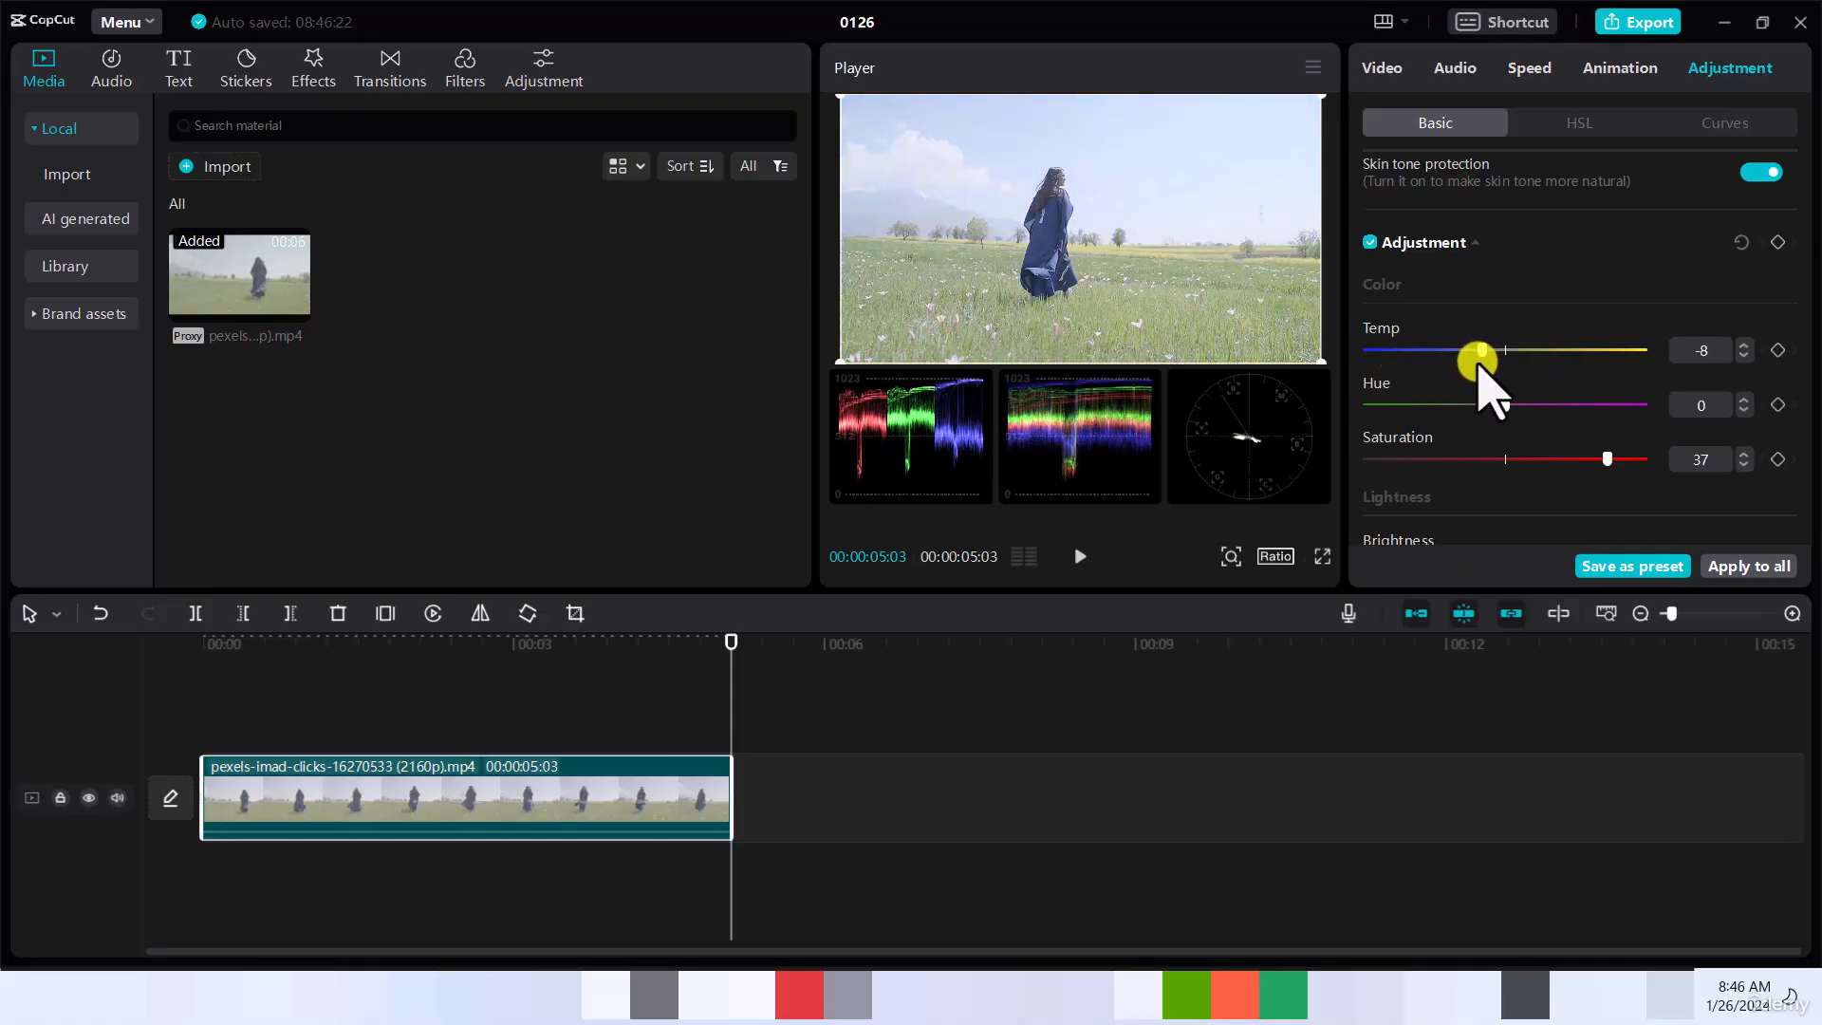
left_click_drag(1481, 351, 1561, 351)
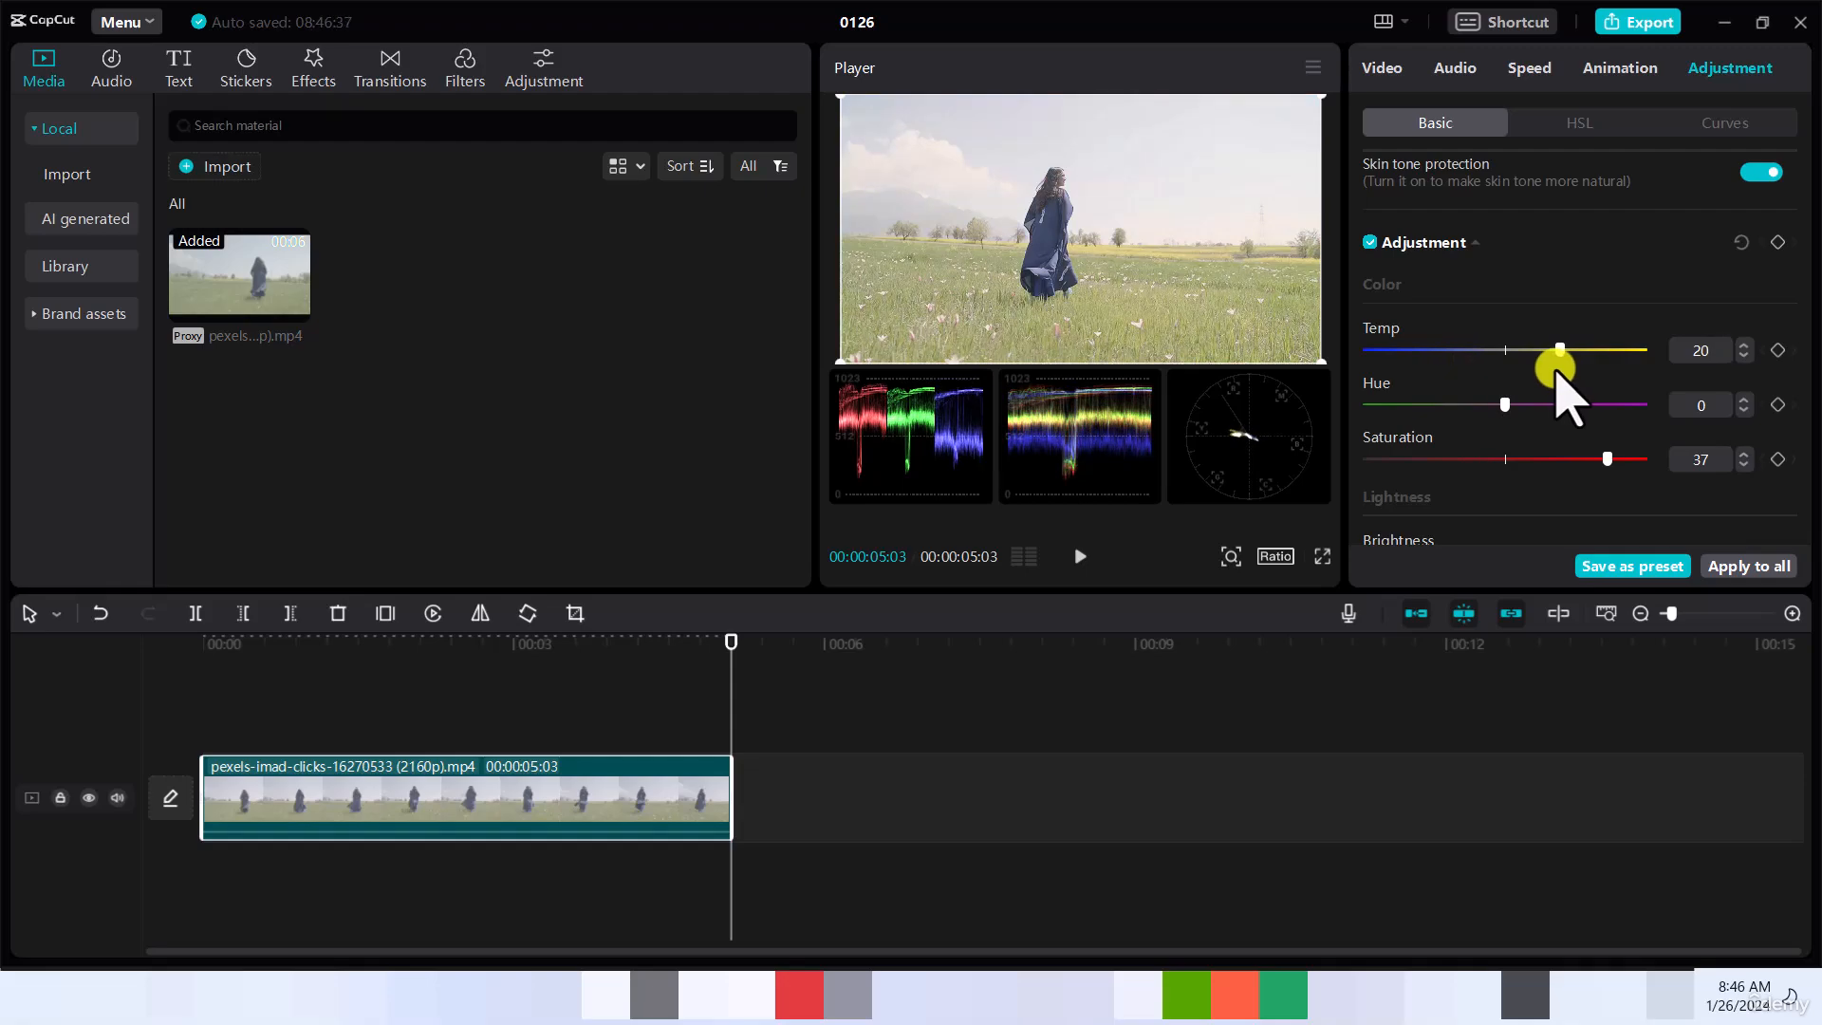
mouse_move(1554, 368)
left_mouse_down()
mouse_move(1531, 365)
mouse_move(1573, 362)
mouse_move(1555, 366)
left_mouse_up()
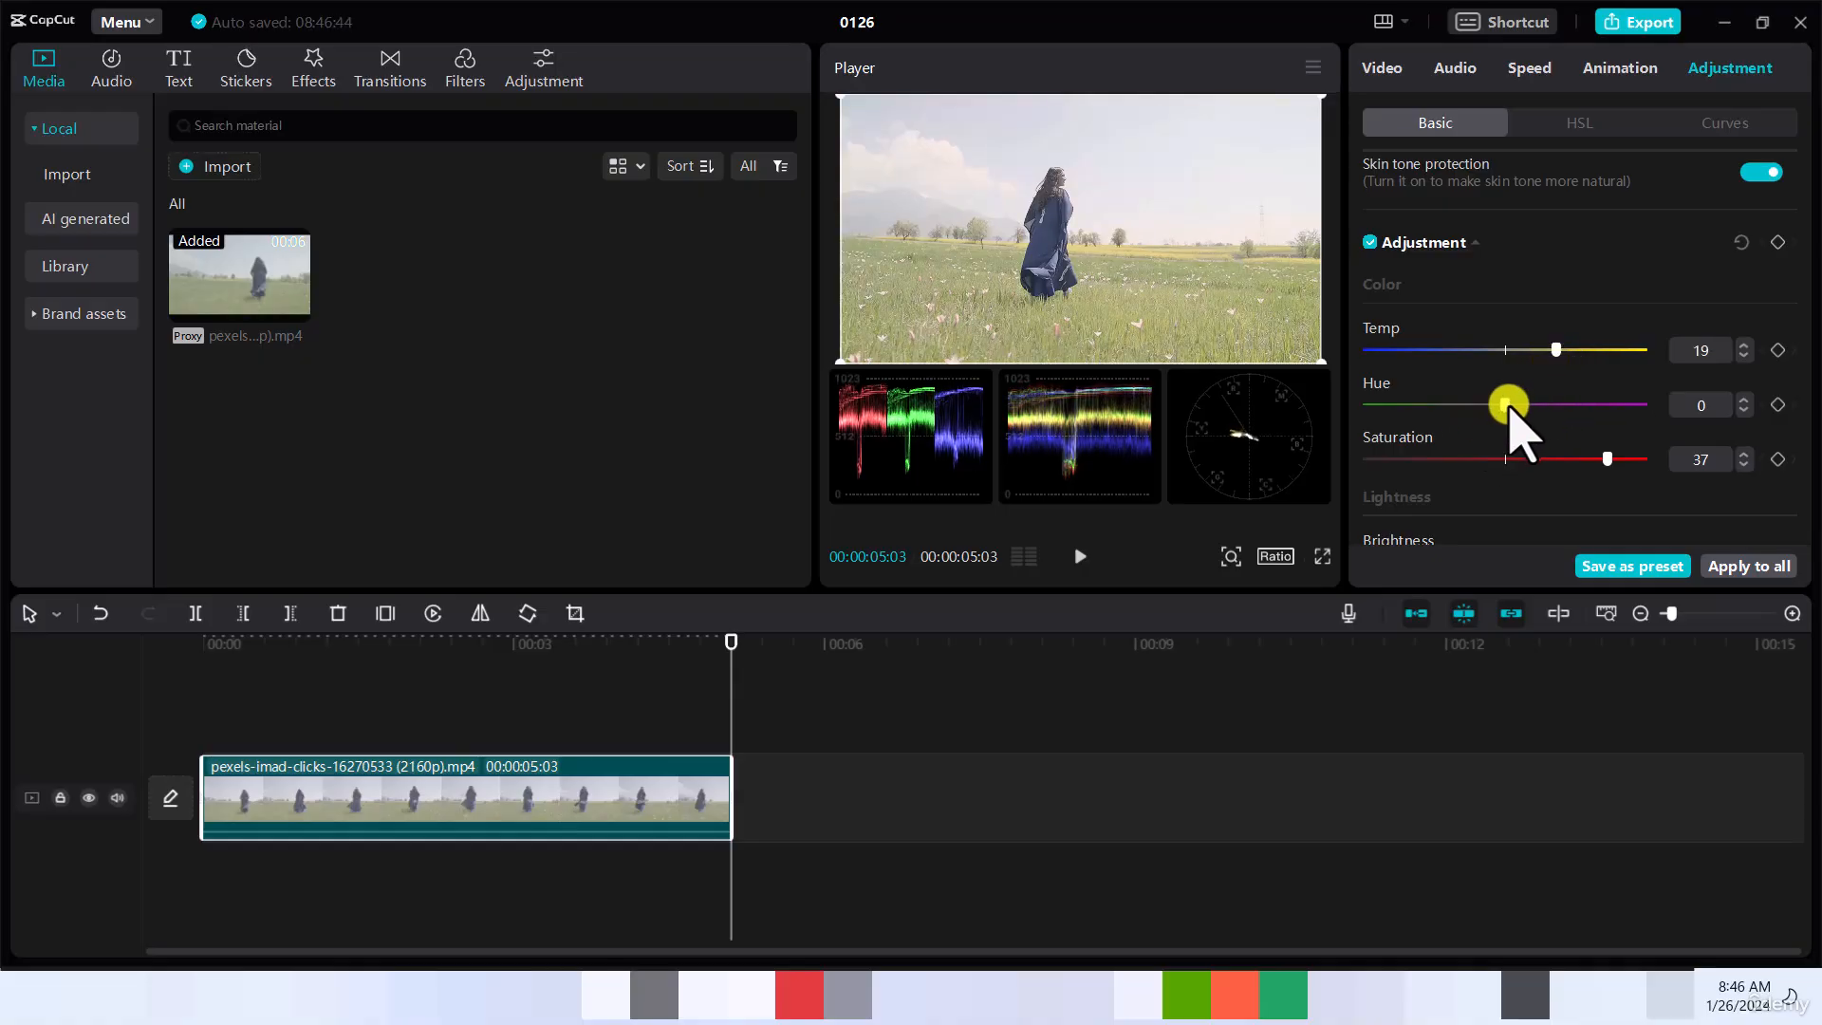
left_click_drag(1503, 406, 1434, 411)
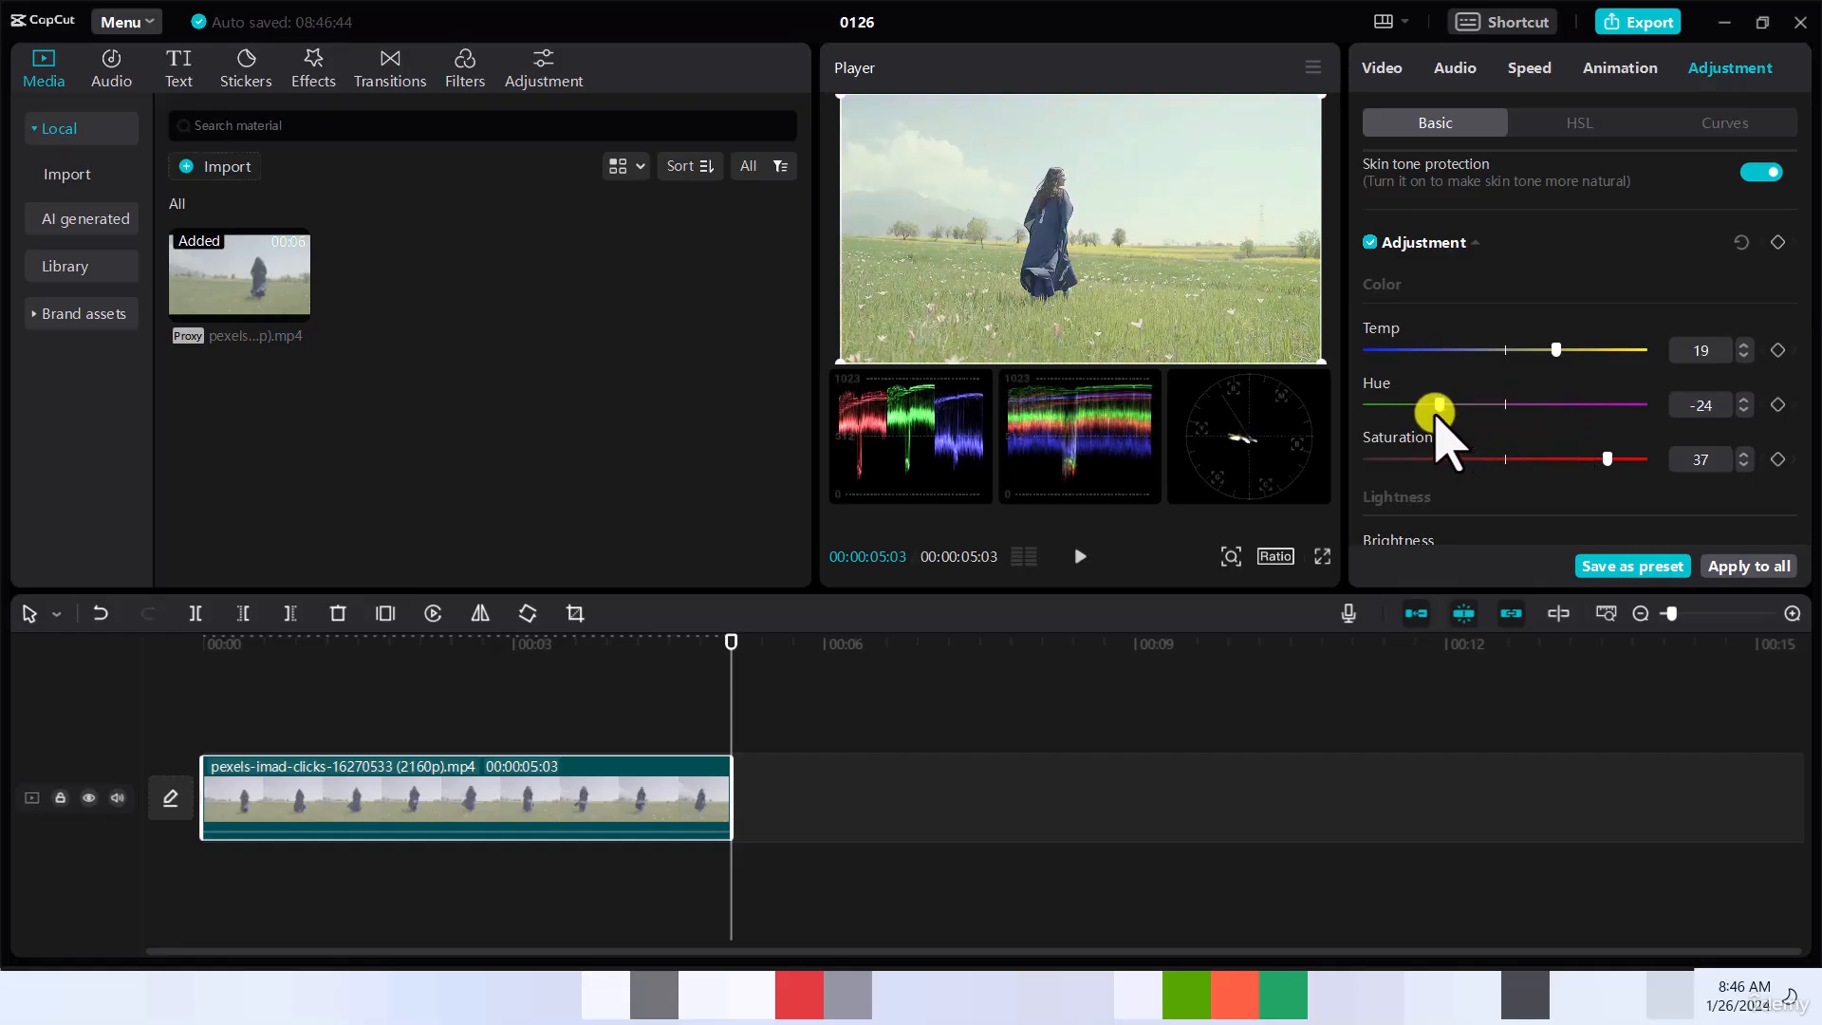
mouse_move(1556, 350)
left_mouse_down()
mouse_move(1459, 350)
mouse_move(1537, 349)
left_mouse_up()
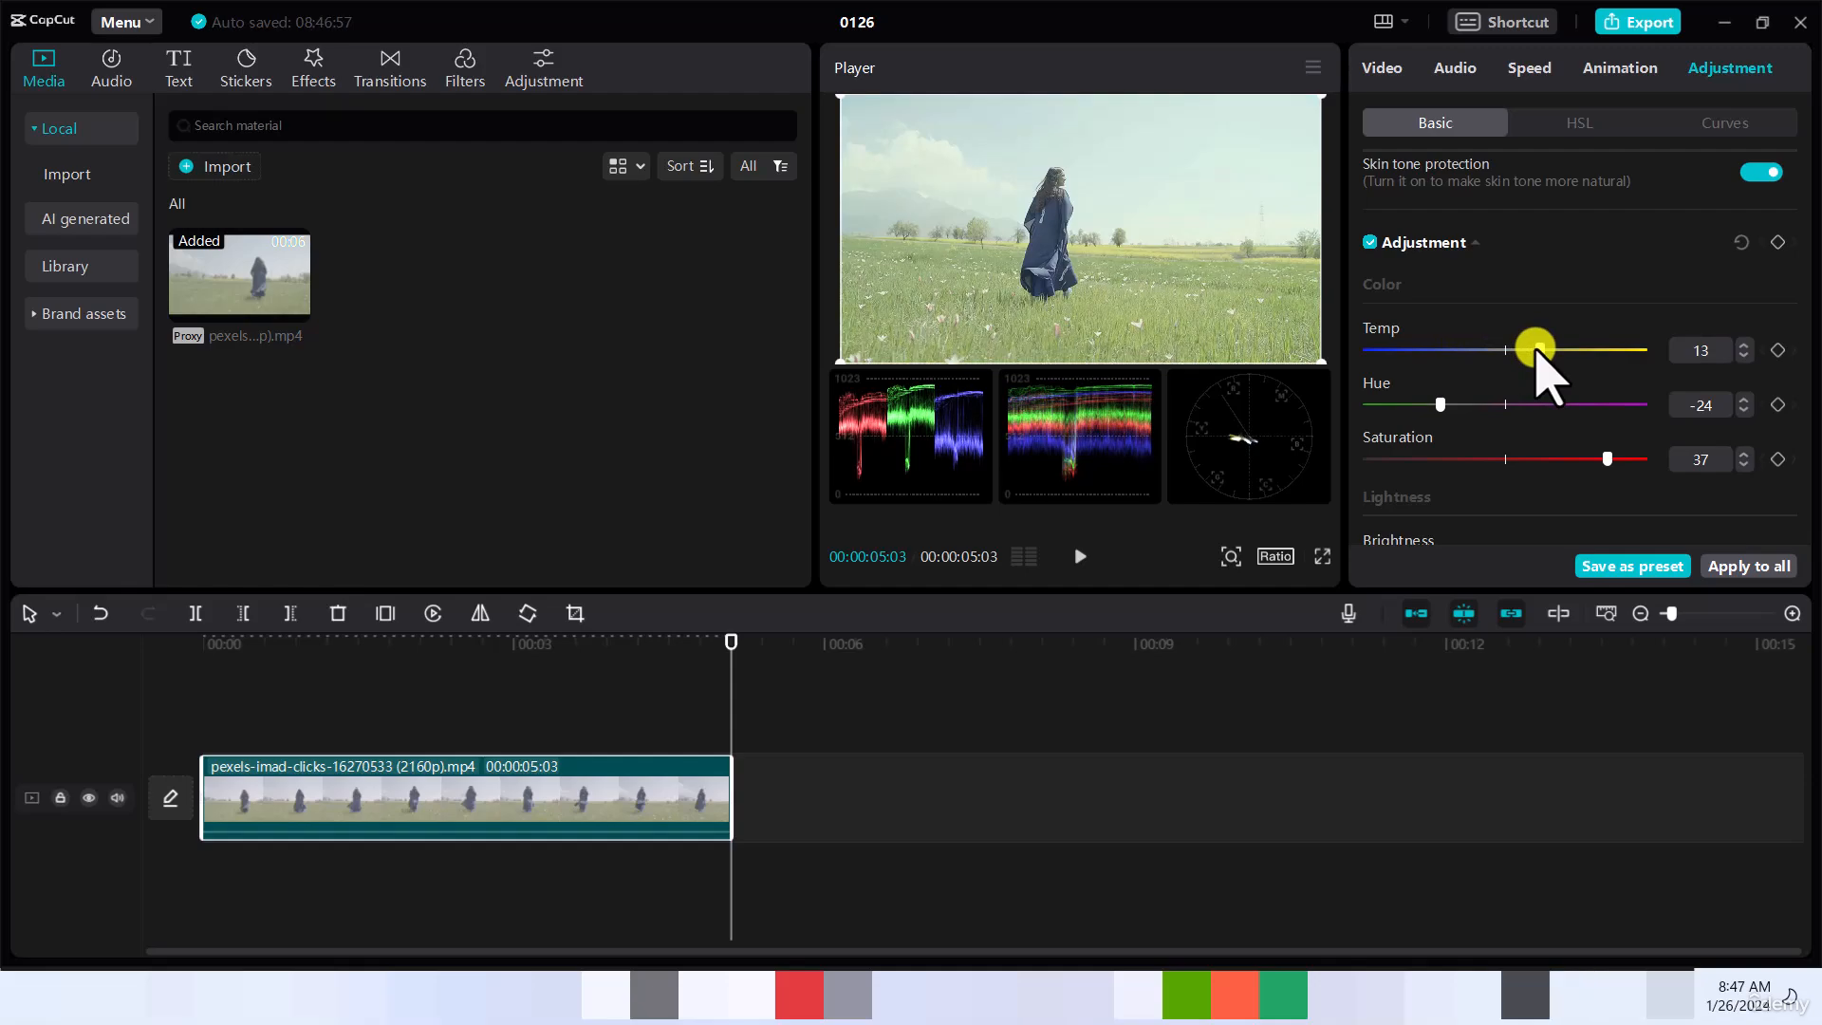
Adjust the blue range in HSL to saturation 92 and hue 14
left_click(1577, 122)
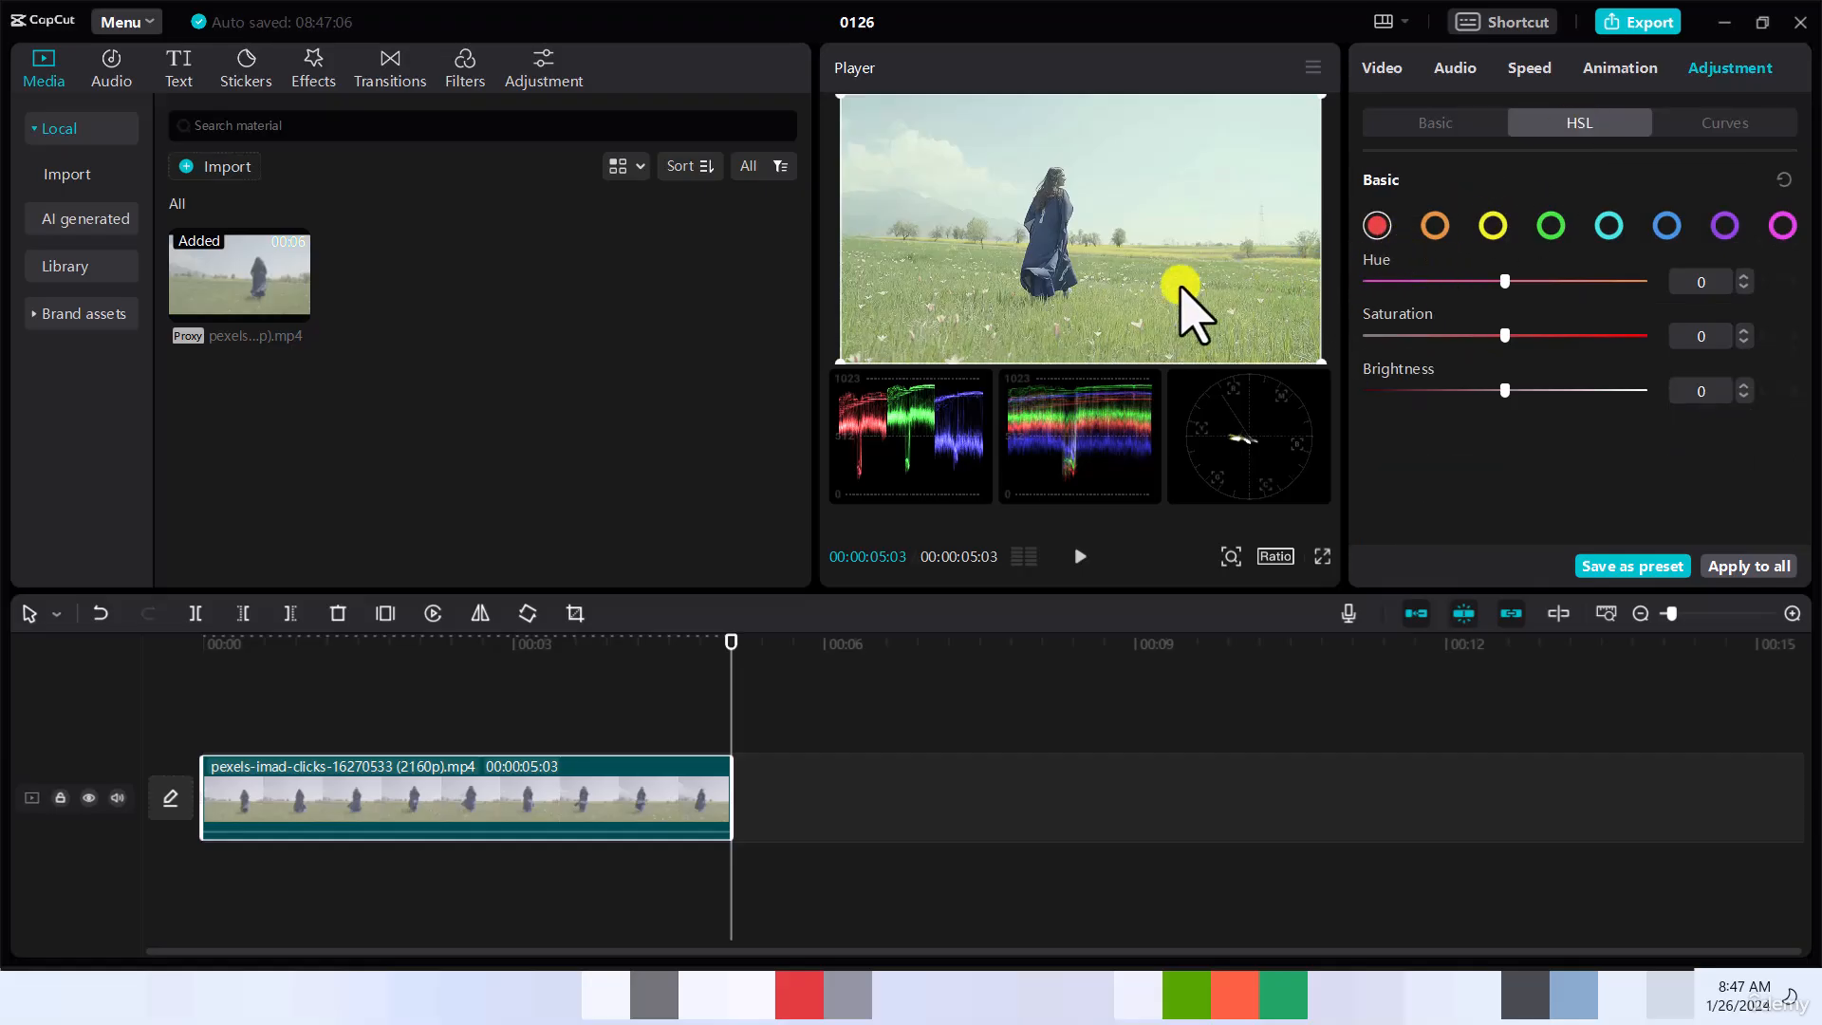
left_click(1664, 226)
left_click(1505, 335)
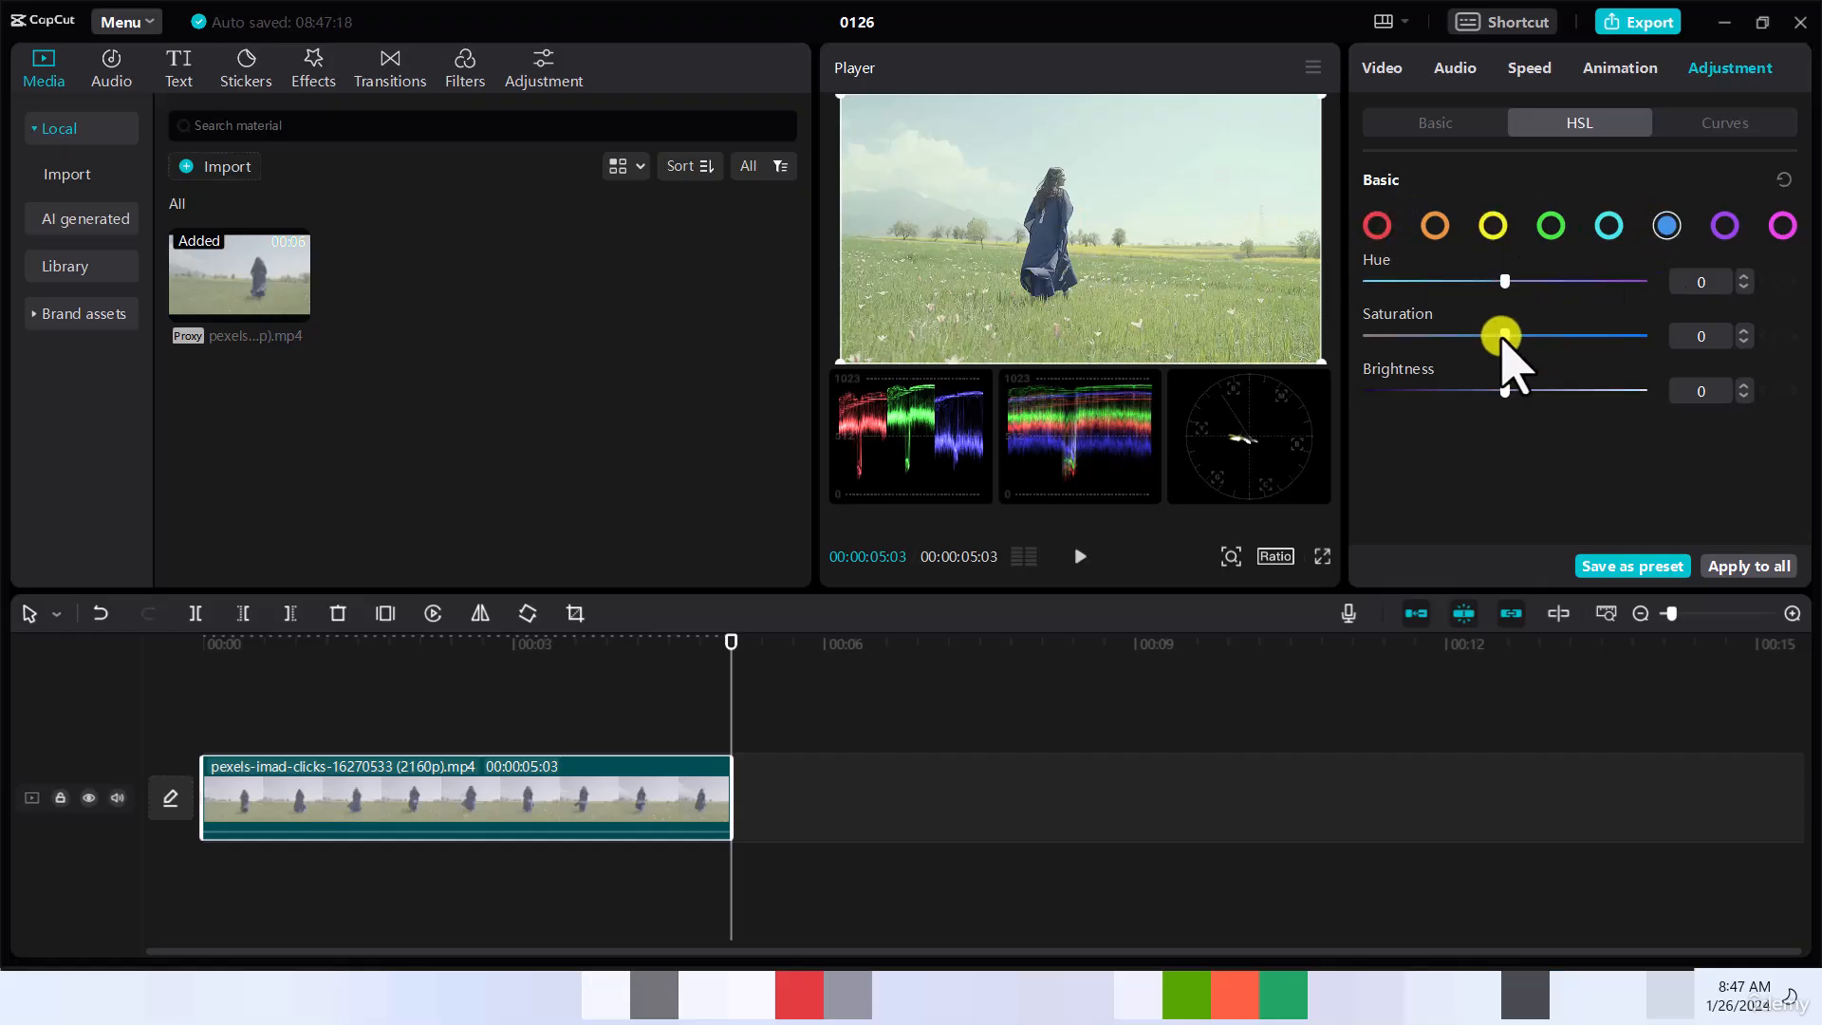
left_click_drag(1508, 334, 1631, 338)
mouse_move(1505, 282)
left_mouse_down()
mouse_move(1415, 281)
mouse_move(1630, 282)
mouse_move(1524, 282)
left_mouse_up()
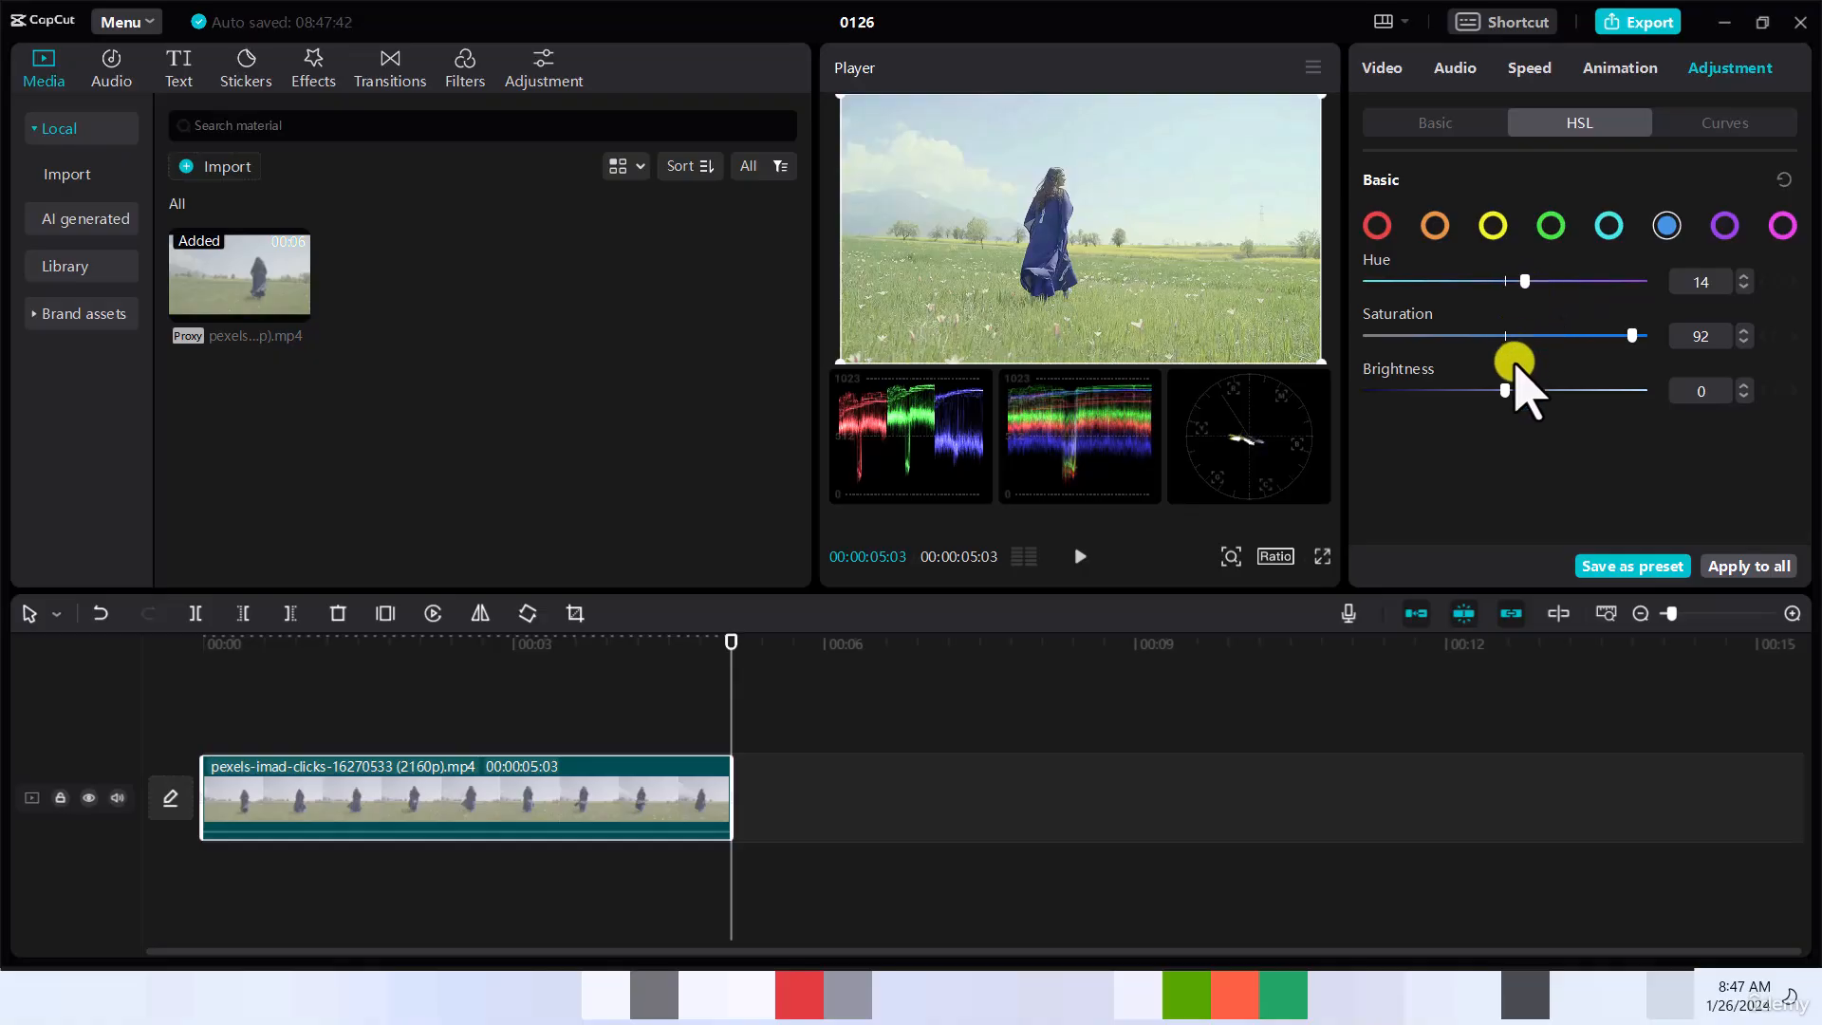
Adjust the cyan range in HSL to saturation 68 and hue 31
left_click(1609, 226)
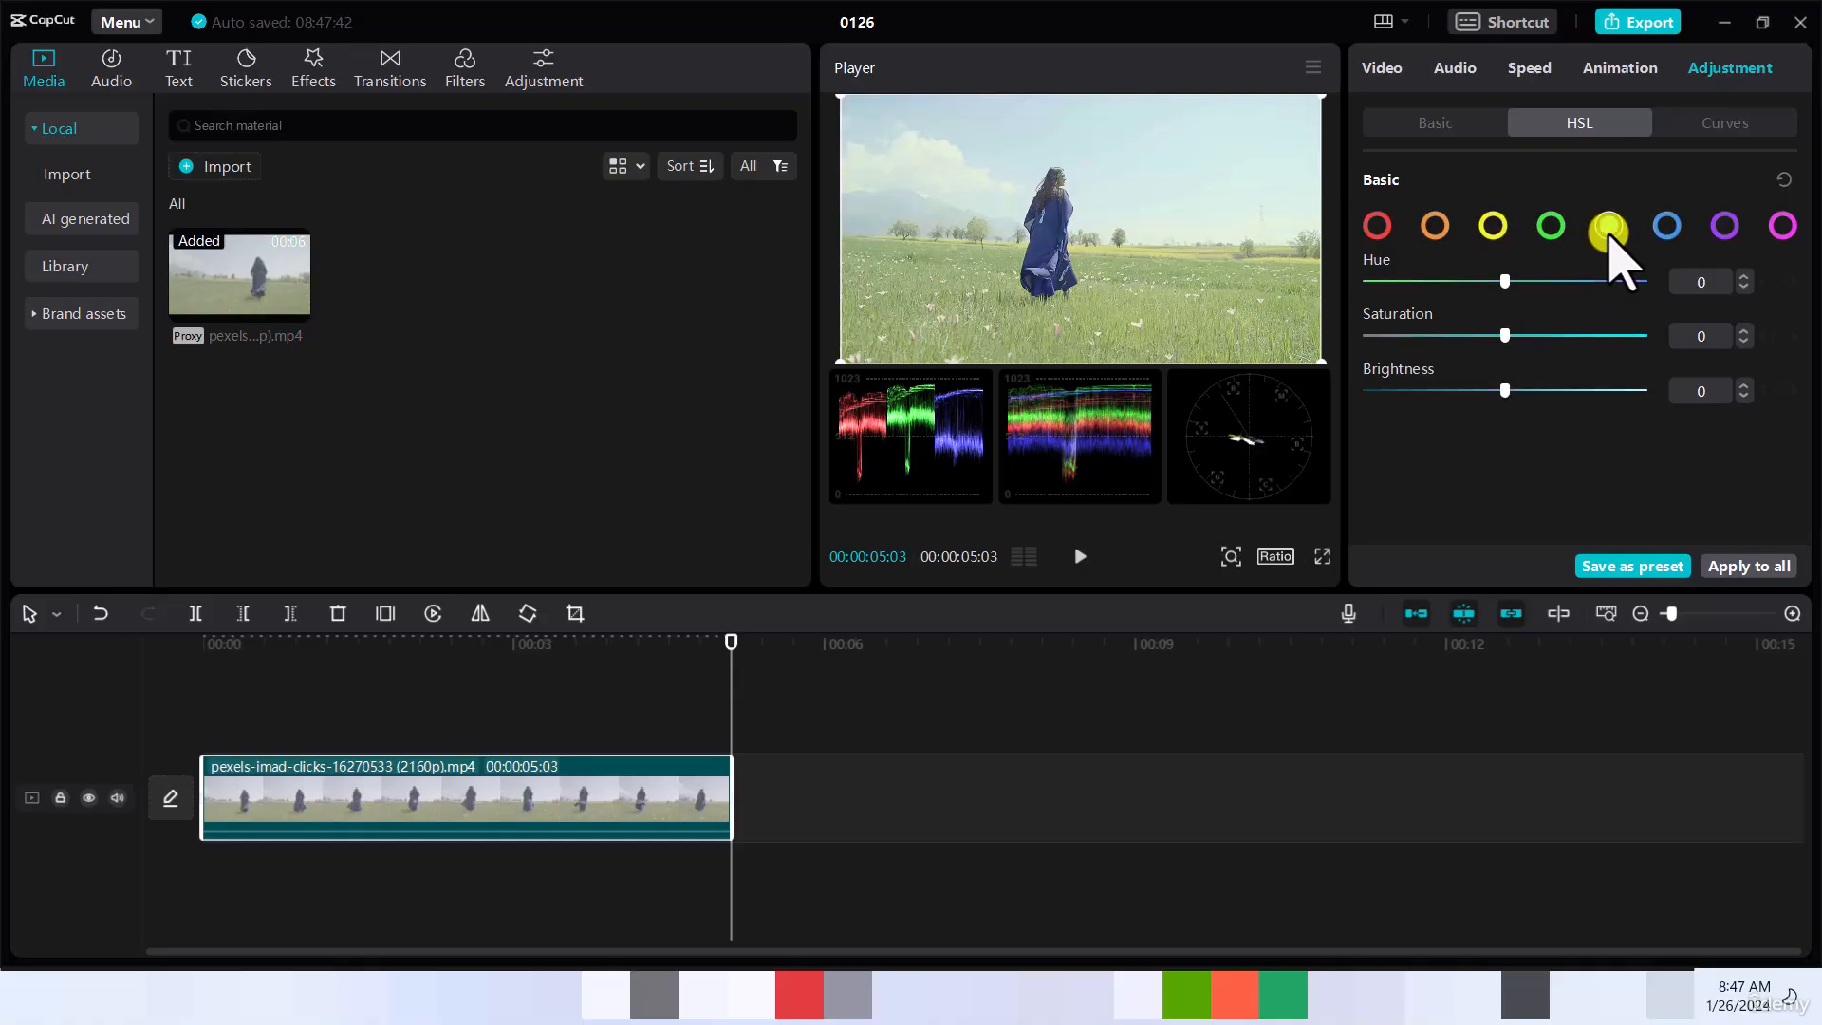
left_click_drag(1505, 328, 1597, 335)
left_click_drag(1505, 280, 1545, 224)
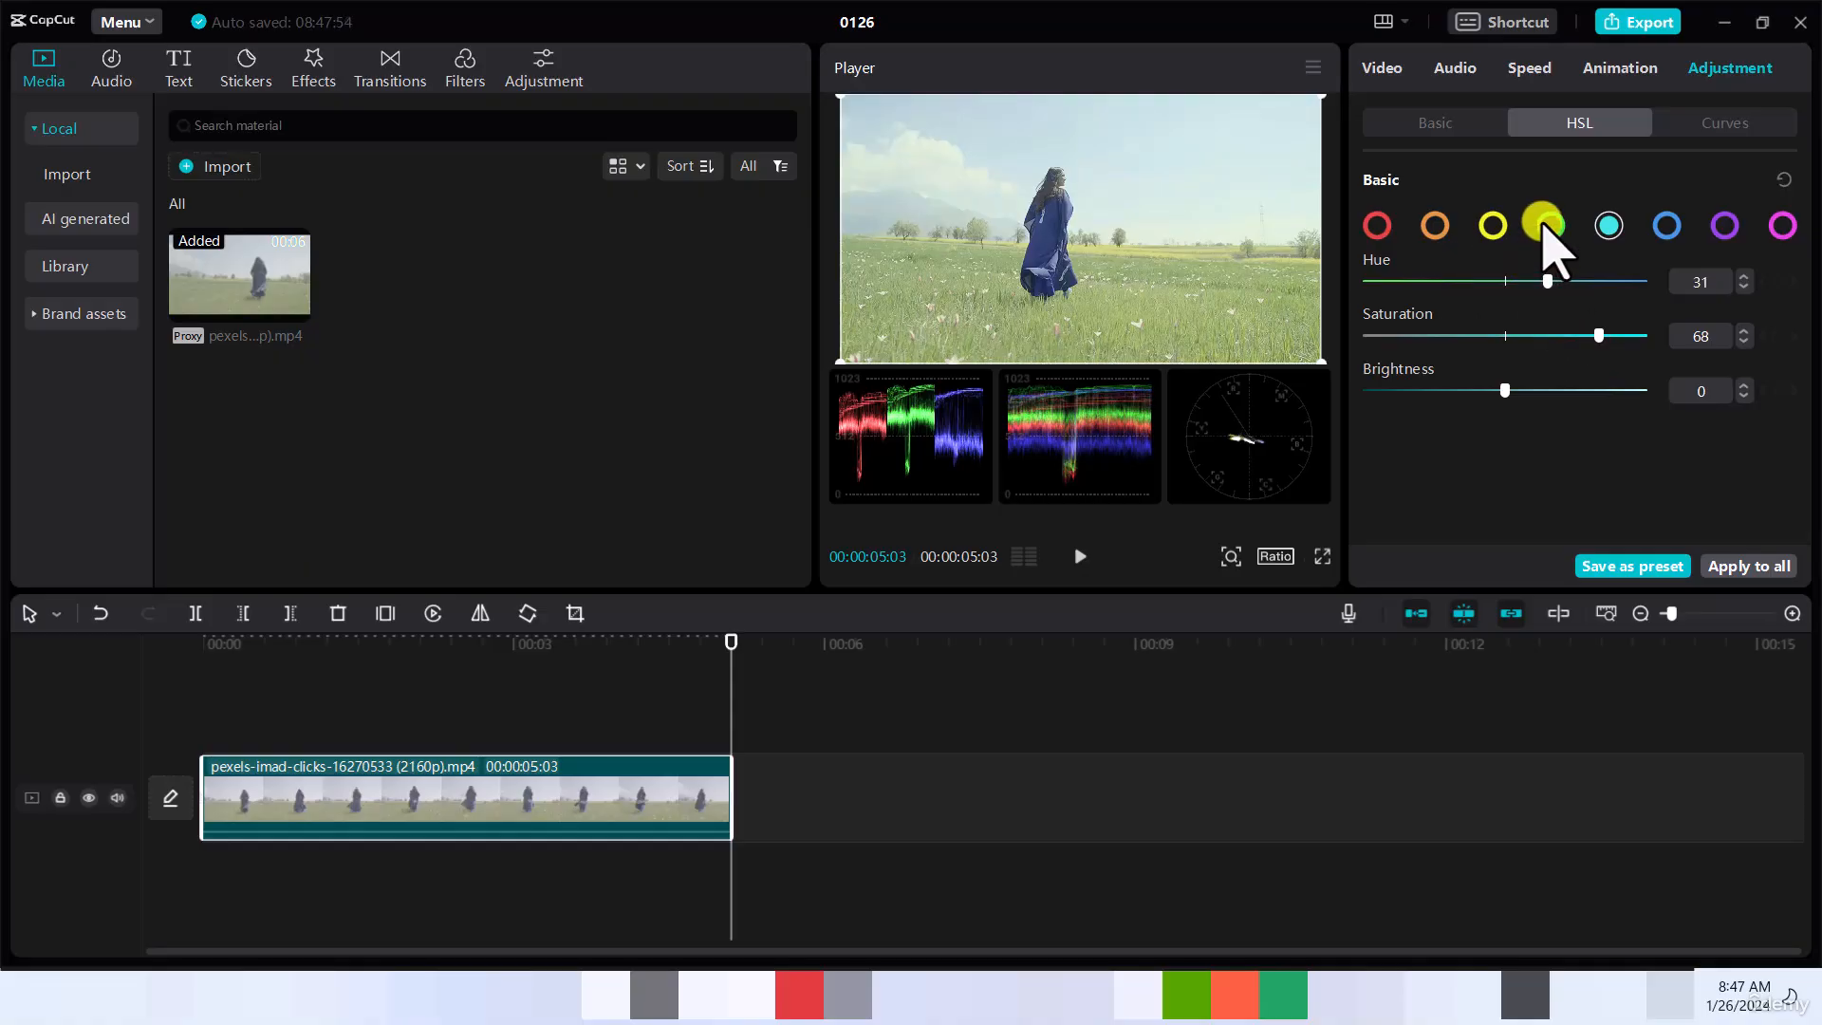
Adjust the green range in HSL to saturation 96 and shift its hue to 79
left_click(1545, 225)
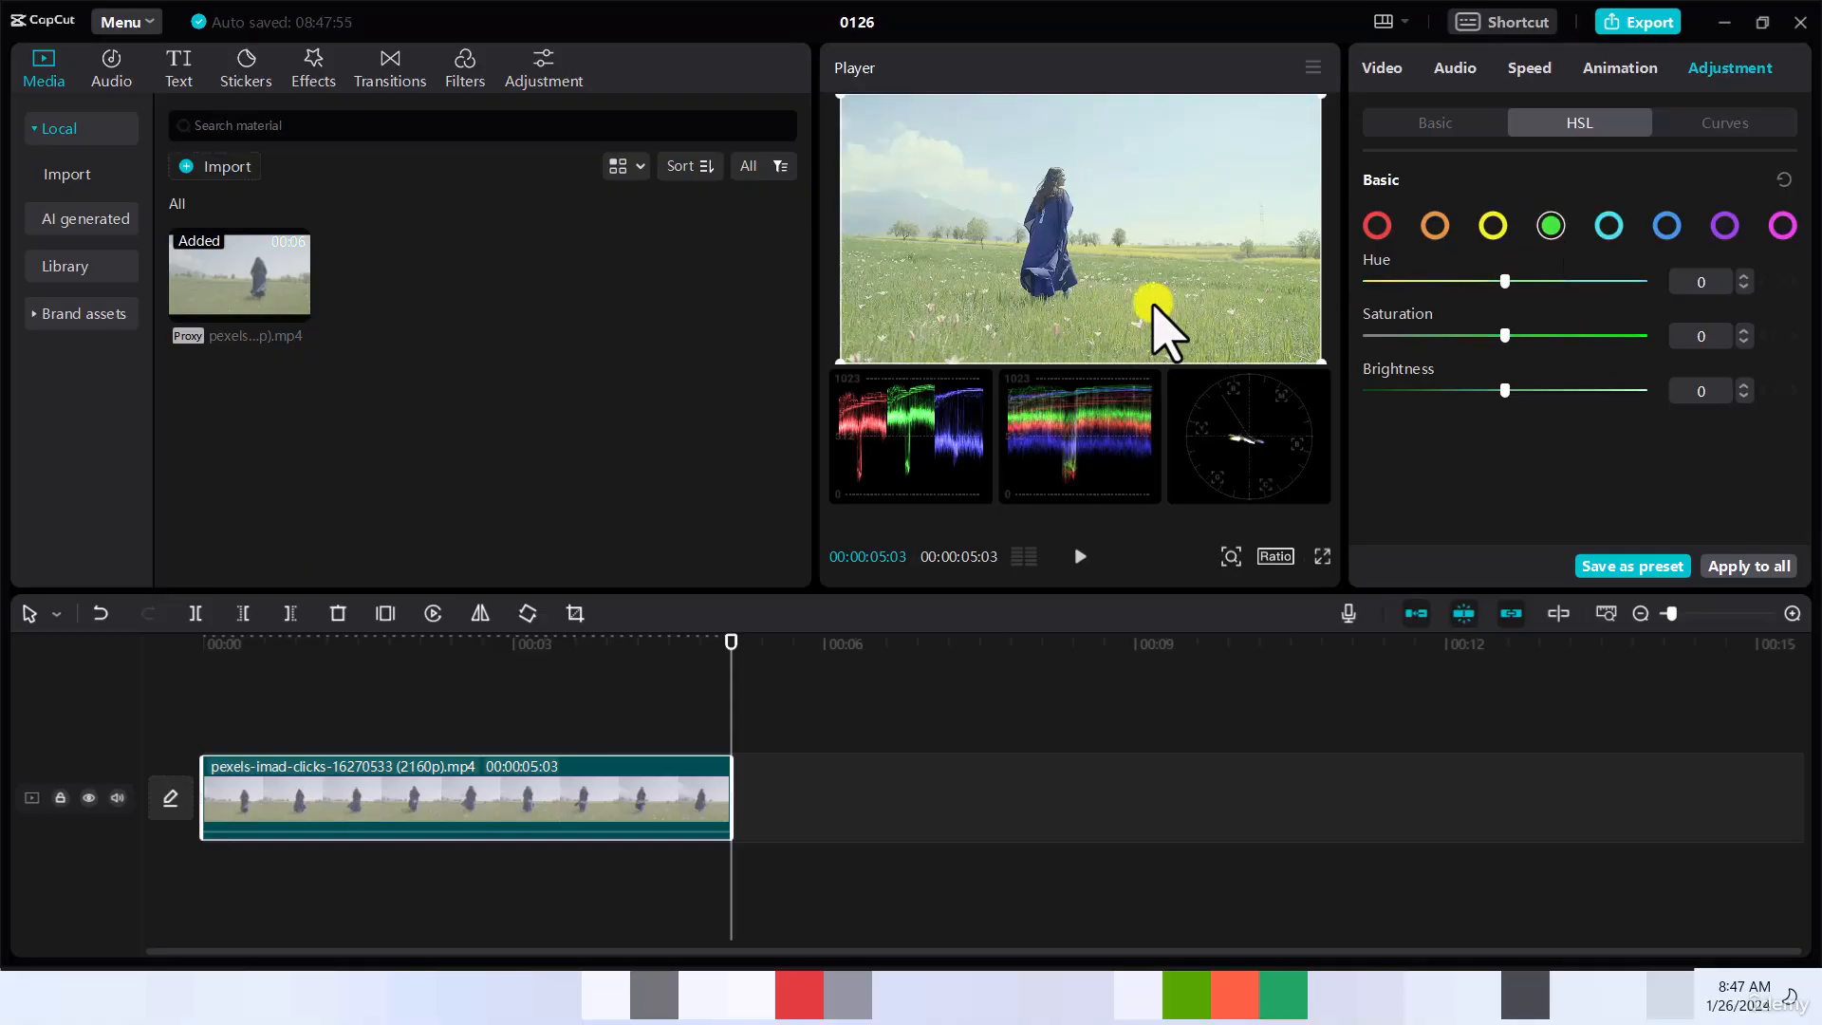
mouse_move(1504, 335)
left_mouse_down()
mouse_move(1611, 337)
mouse_move(1502, 334)
left_mouse_up()
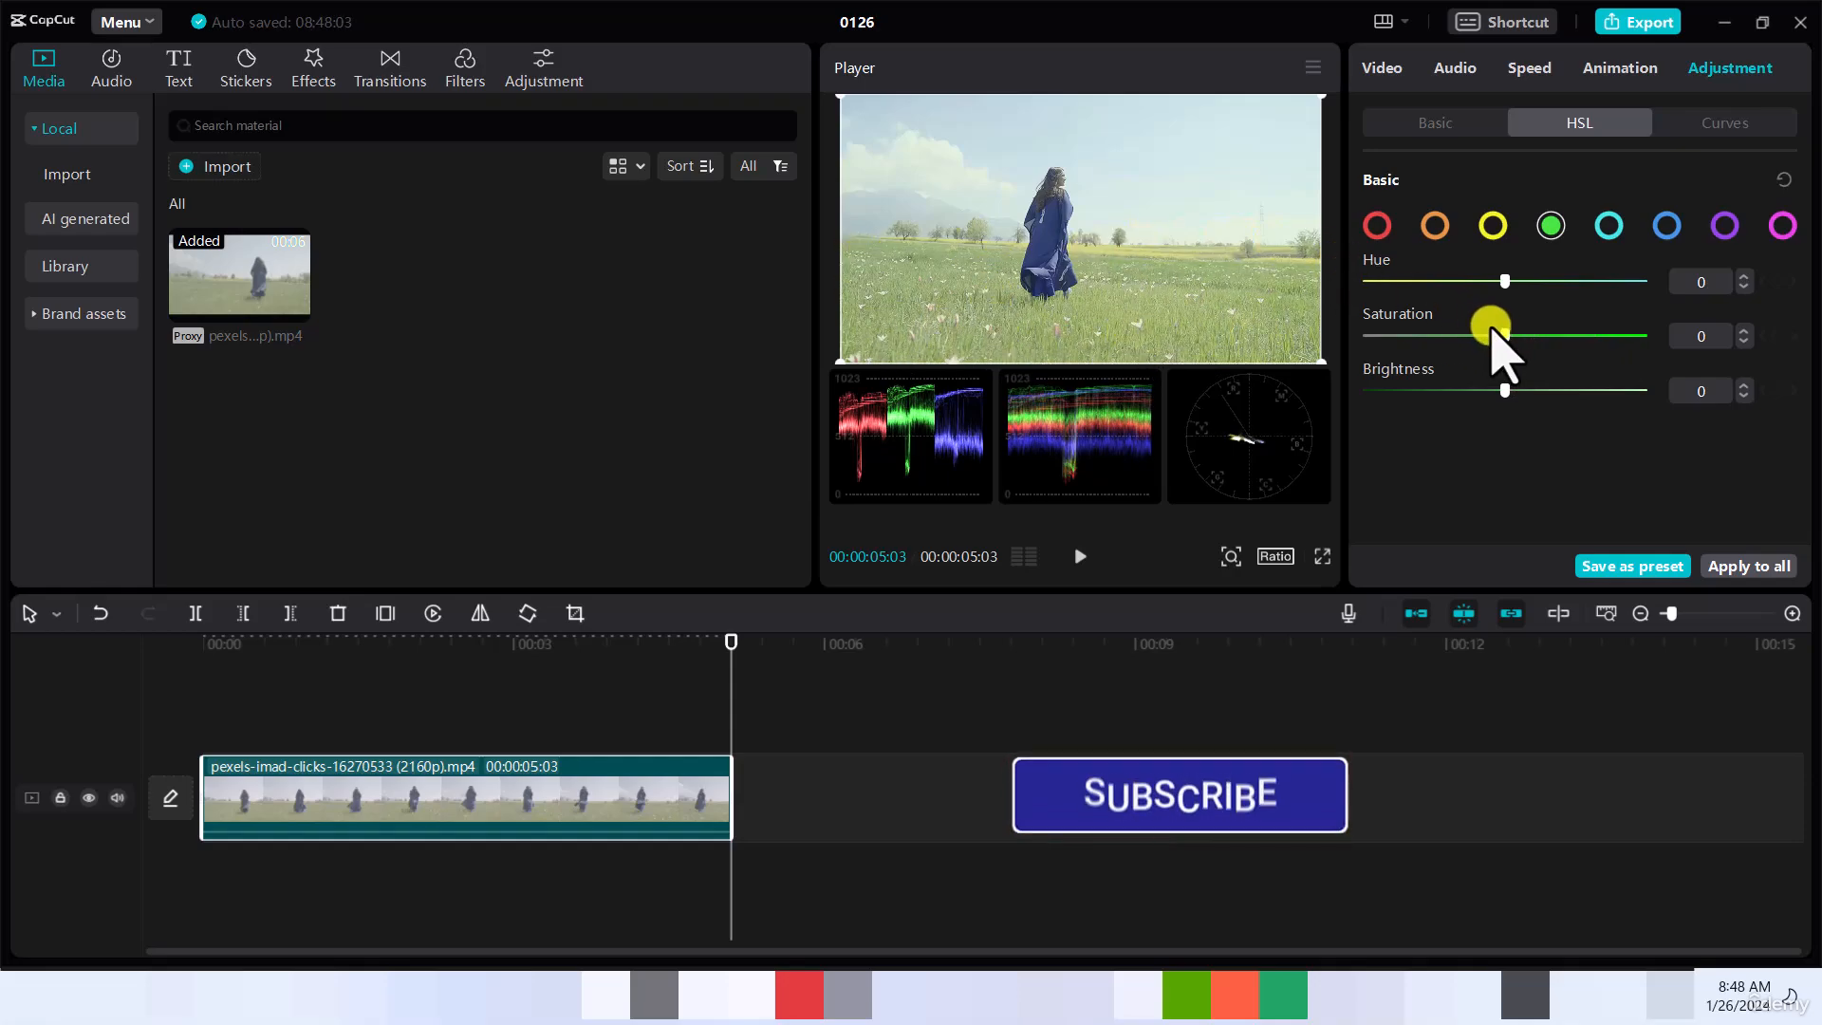
left_click_drag(1505, 335, 1634, 335)
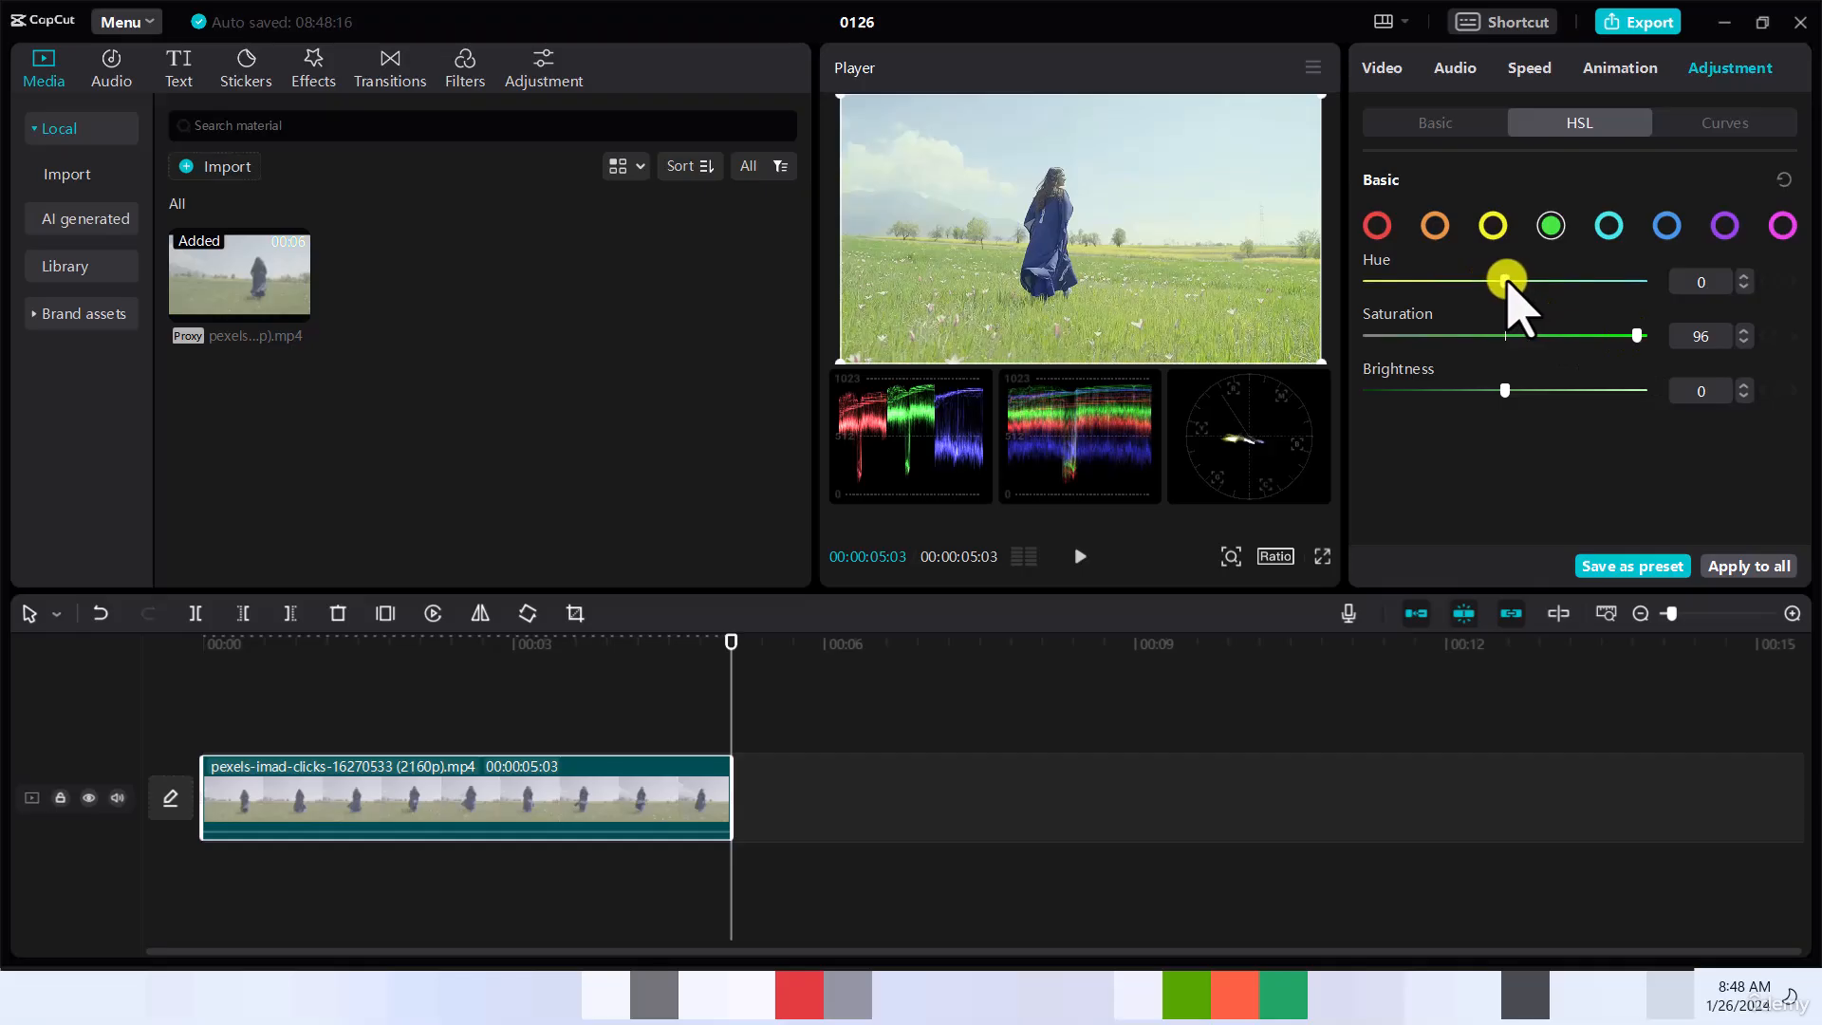
left_click_drag(1507, 283, 1420, 278)
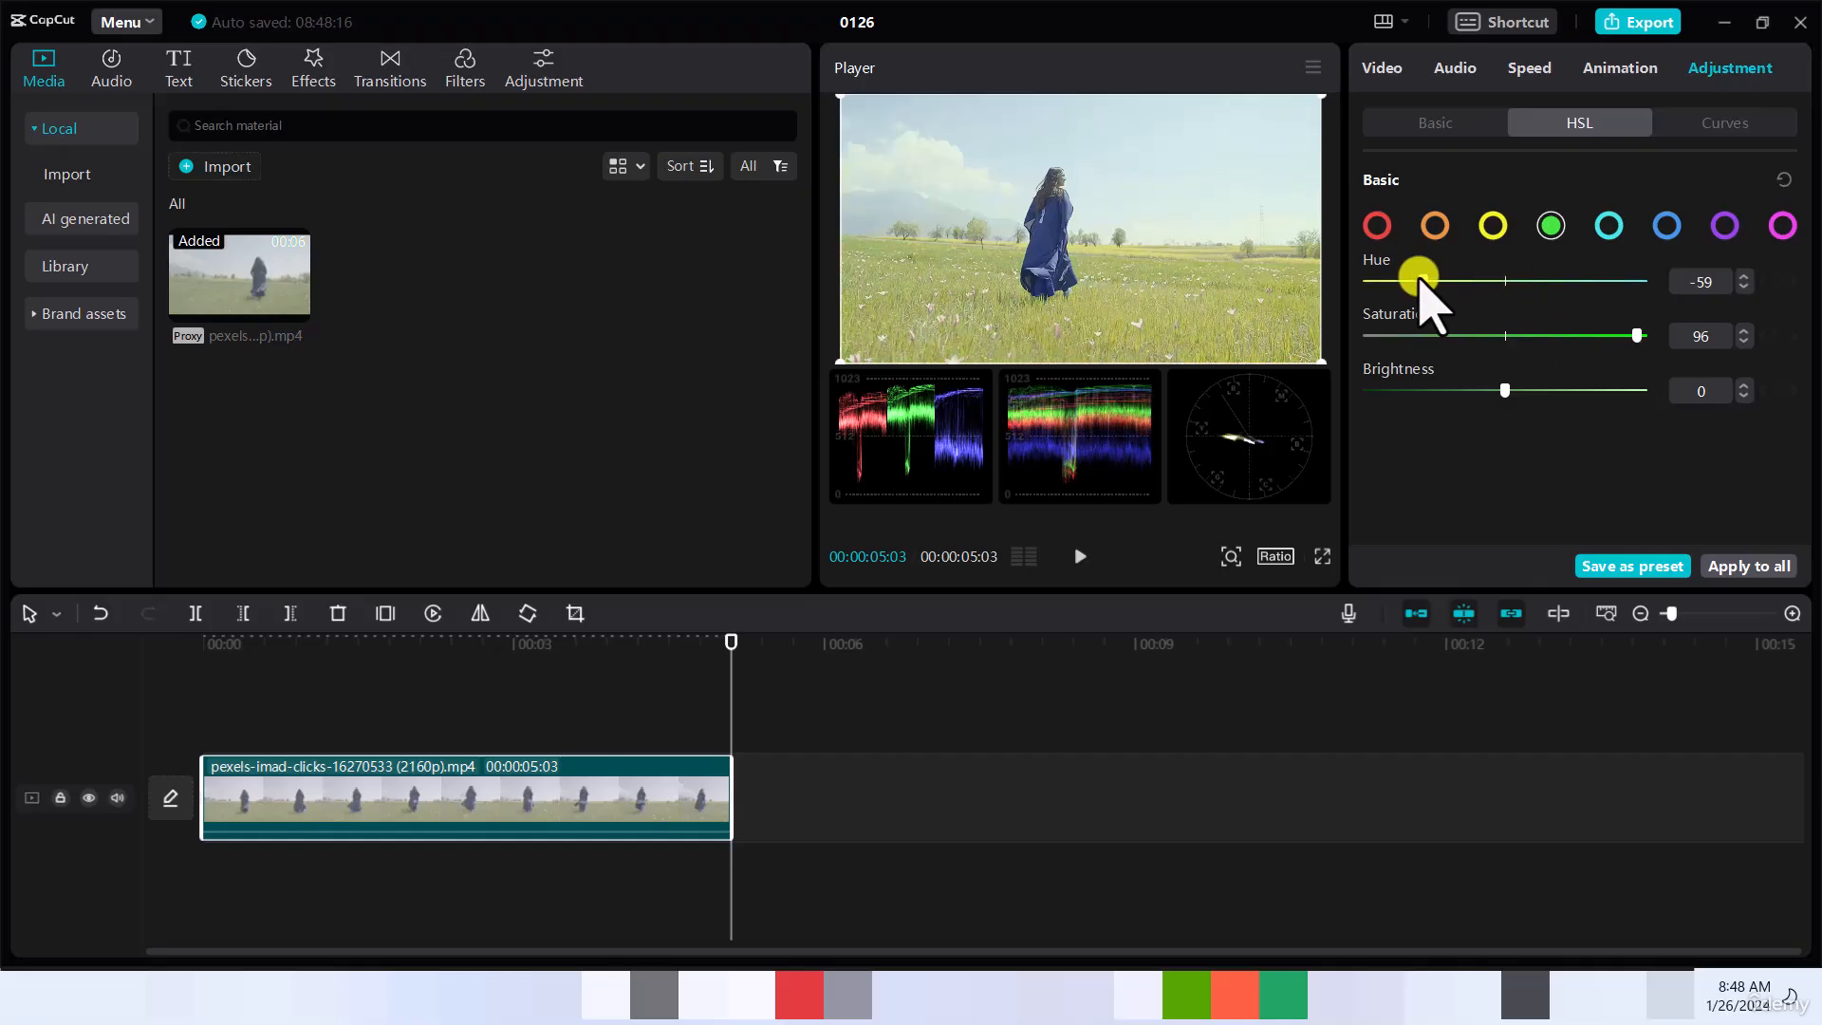
left_click_drag(1421, 278, 1612, 278)
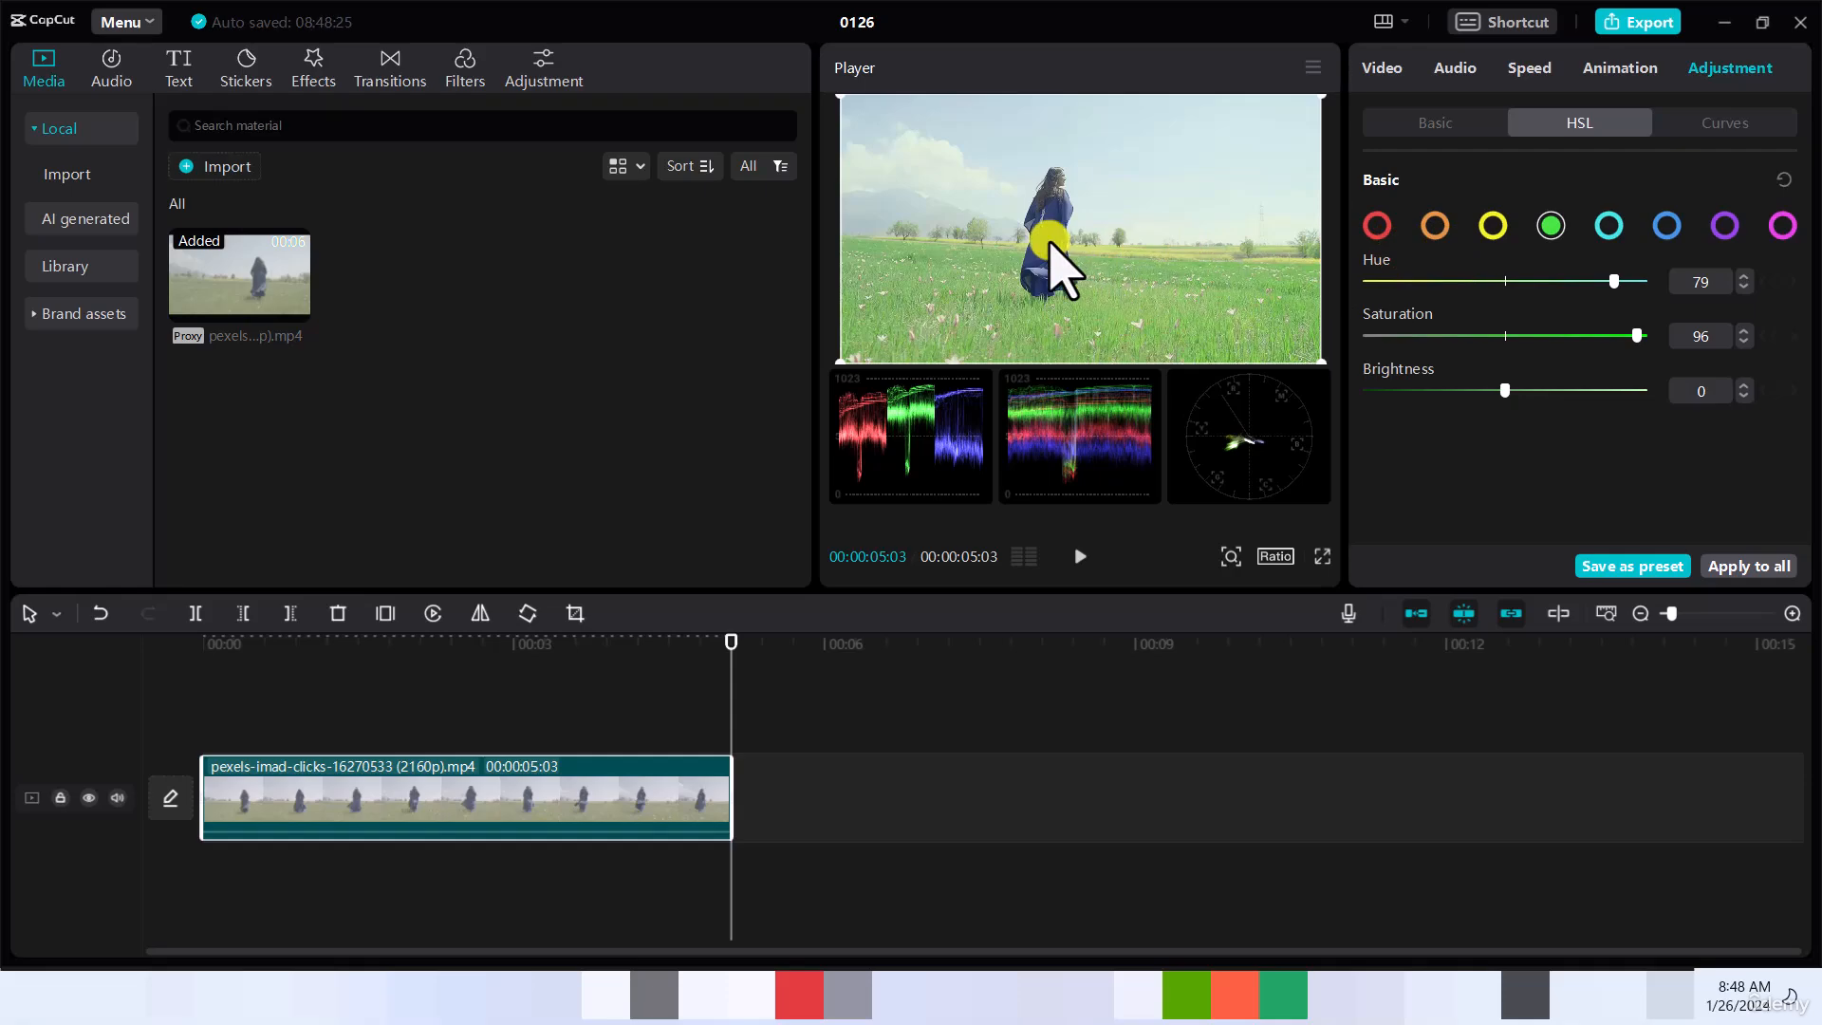
Adjust the red range in HSL to saturation 49 and hue 7
left_click(1369, 233)
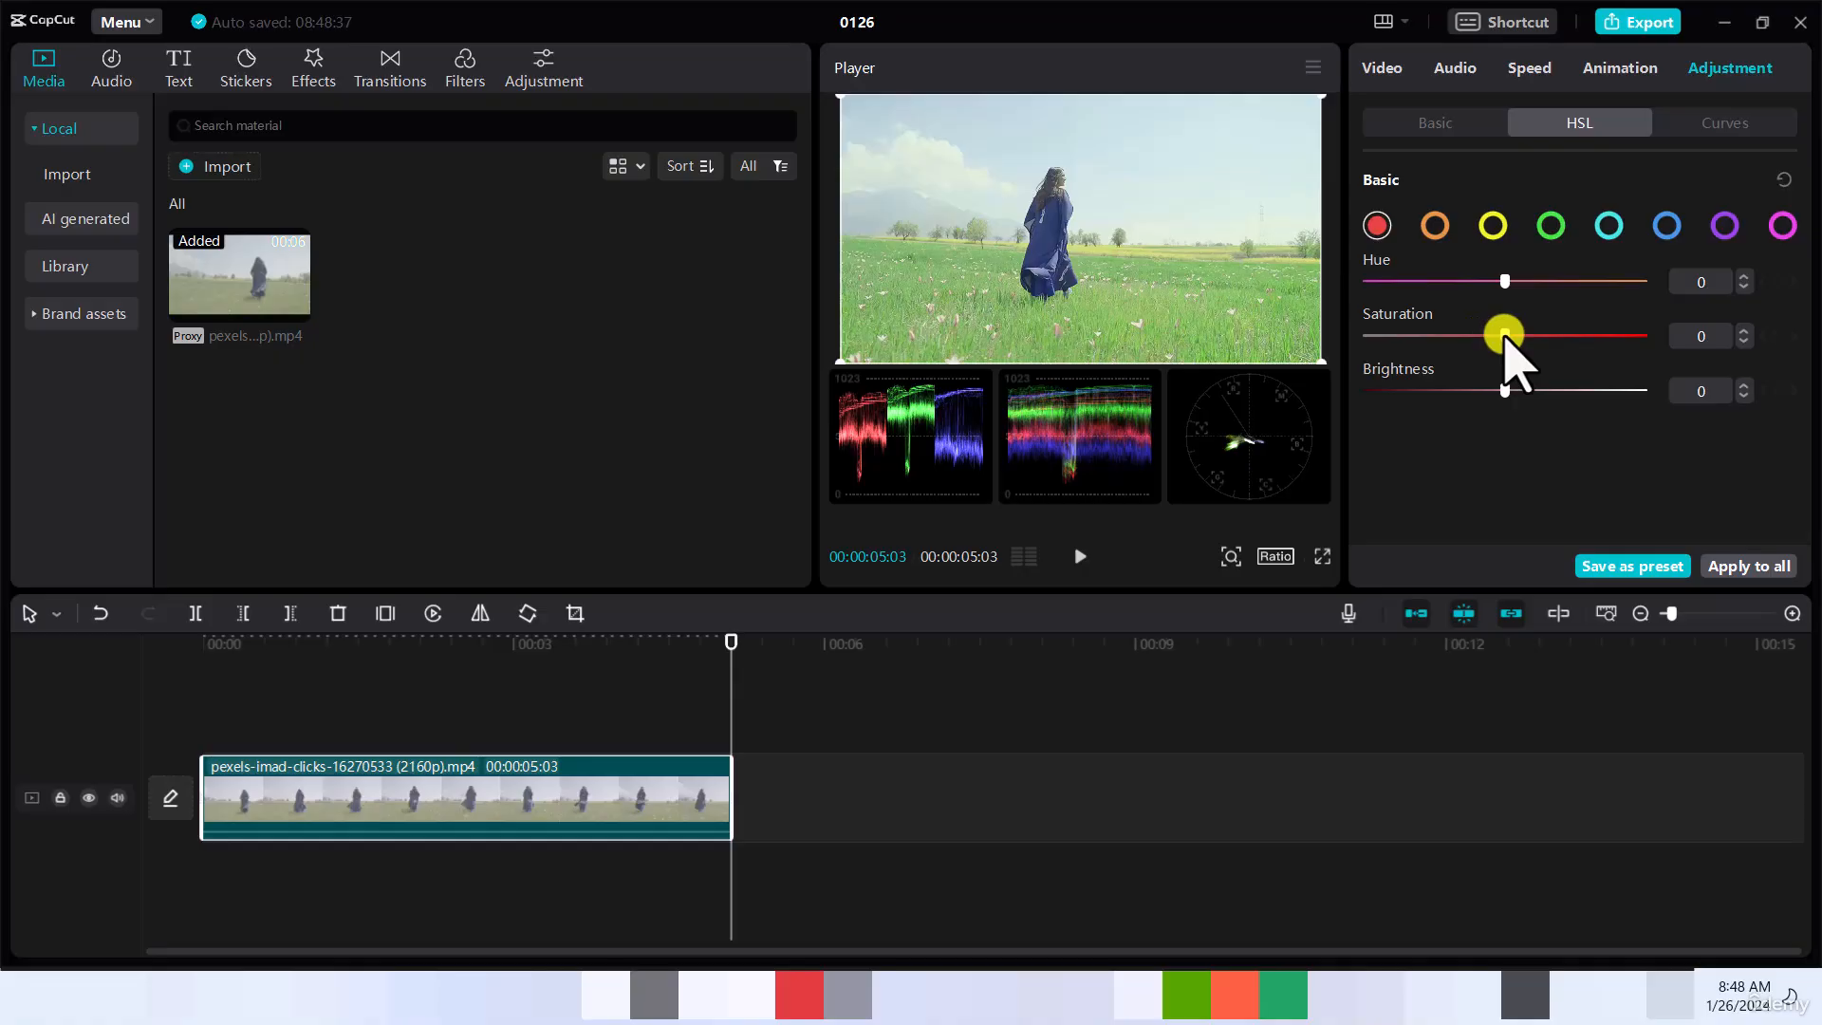
left_click_drag(1505, 335, 1620, 335)
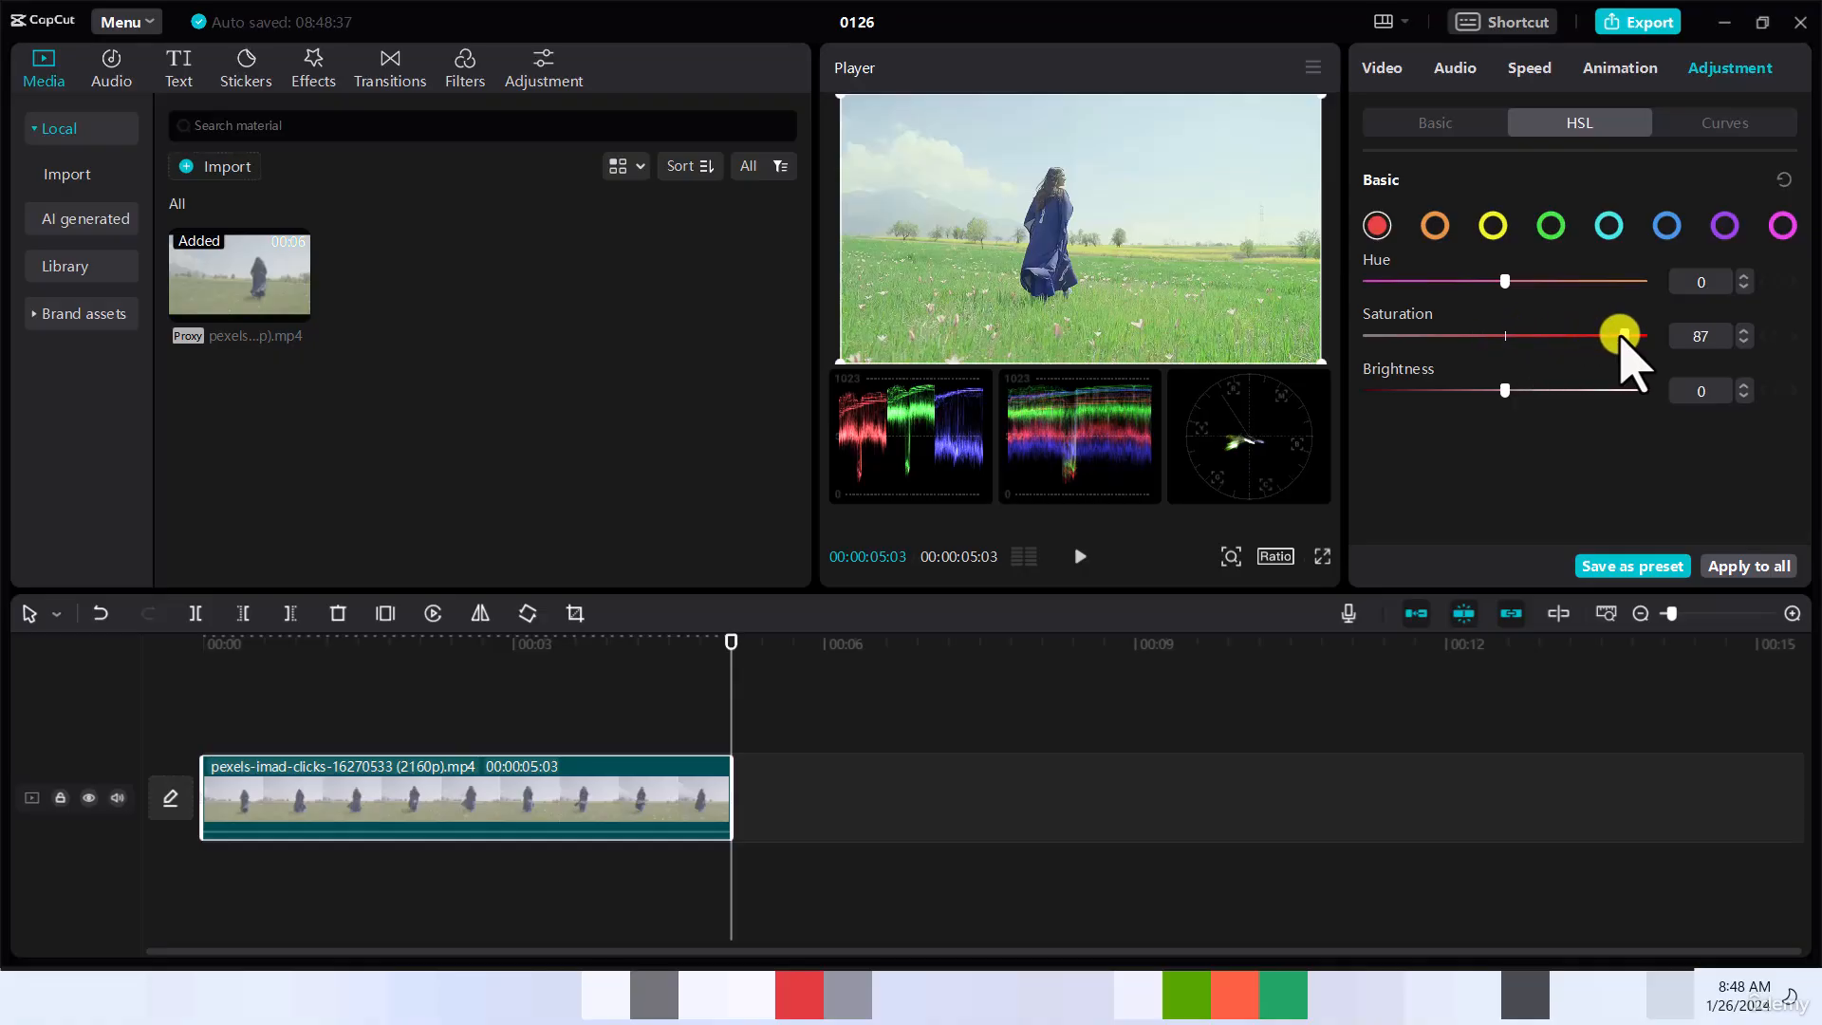
left_click_drag(1623, 335, 1619, 335)
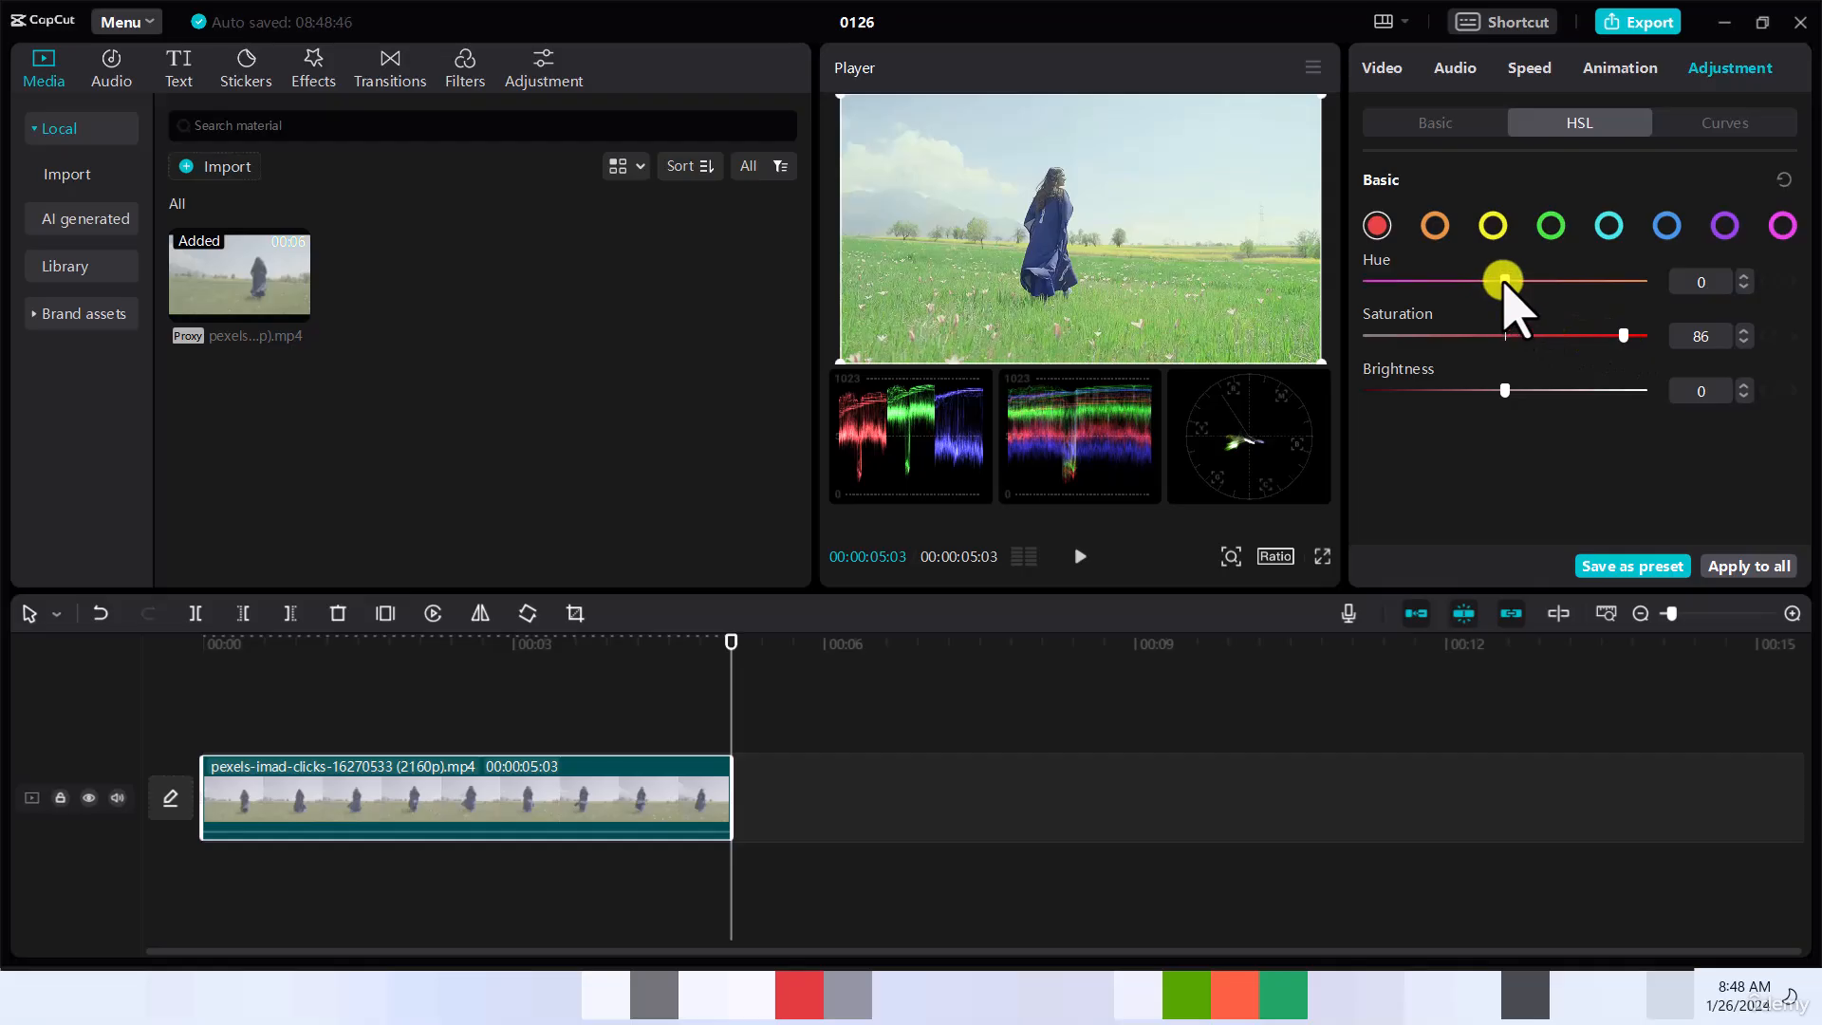
mouse_move(1505, 281)
left_mouse_down()
mouse_move(1441, 281)
mouse_move(1597, 286)
mouse_move(1512, 287)
left_mouse_up()
left_click_drag(1620, 336, 1570, 337)
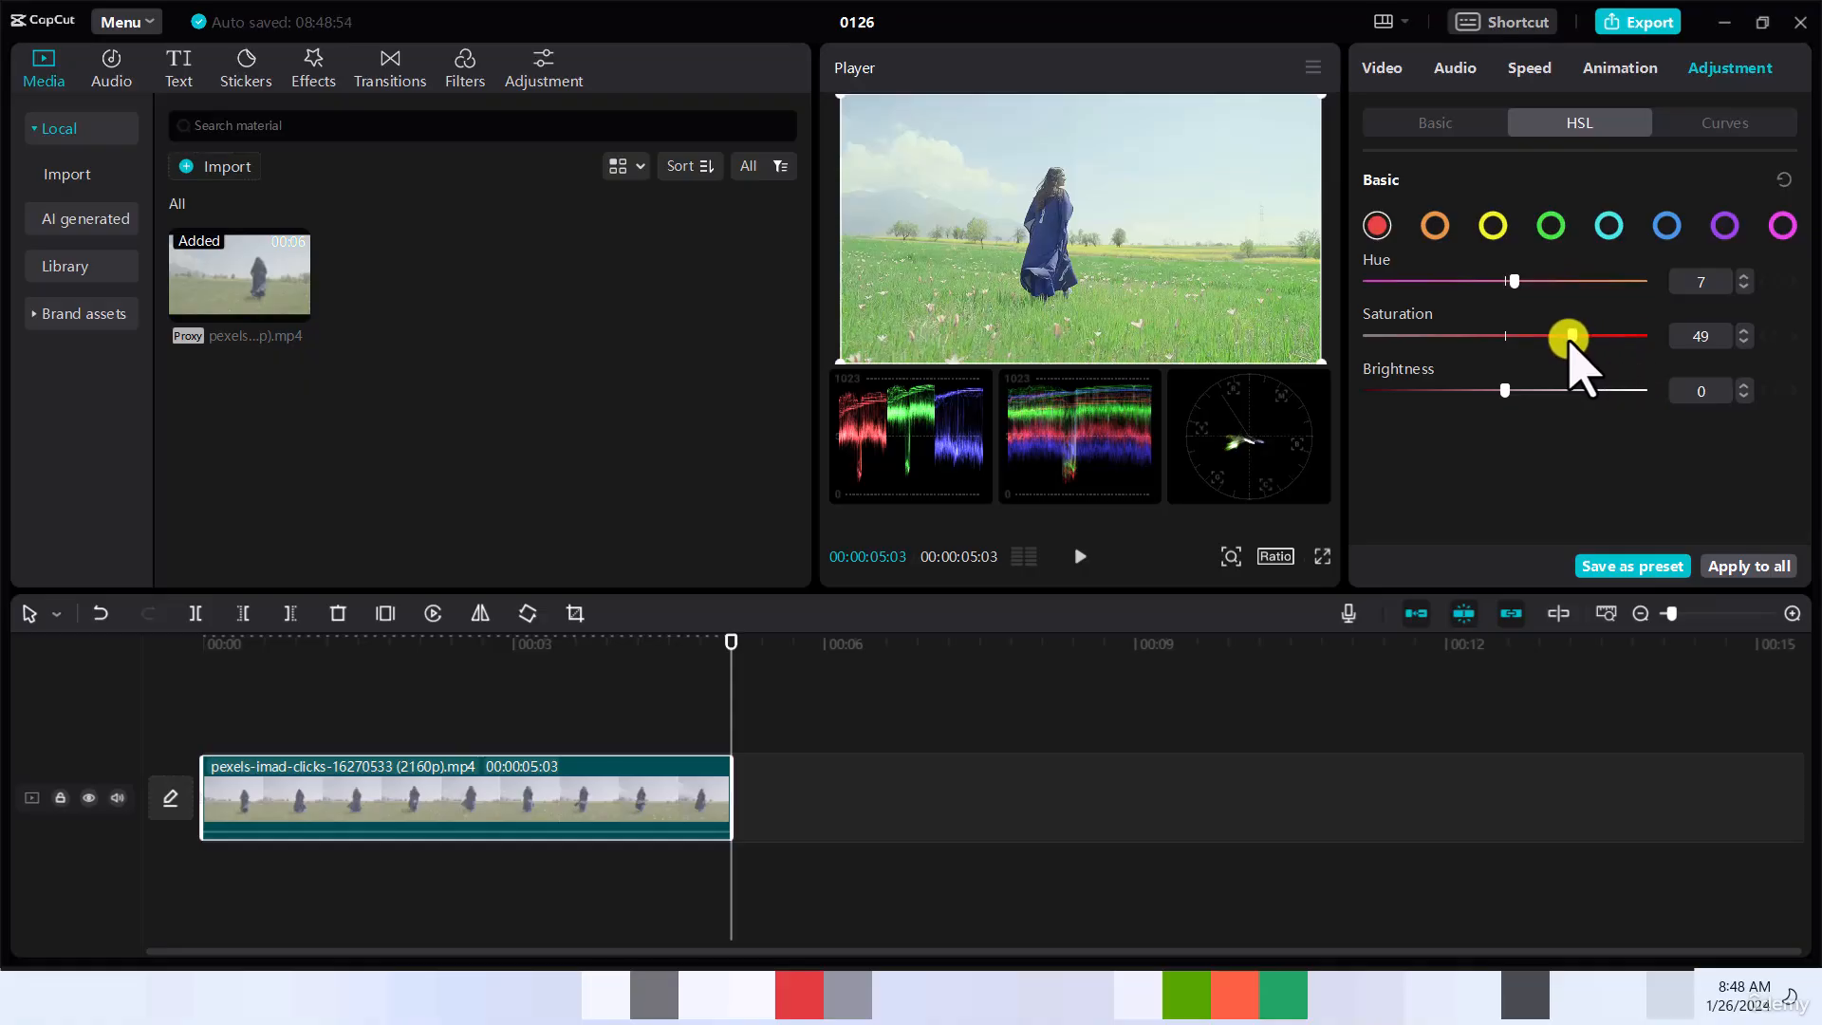
Compare the clip with and without the basic adjustments by switching them off and on twice, leaving them enabled
left_click(1431, 126)
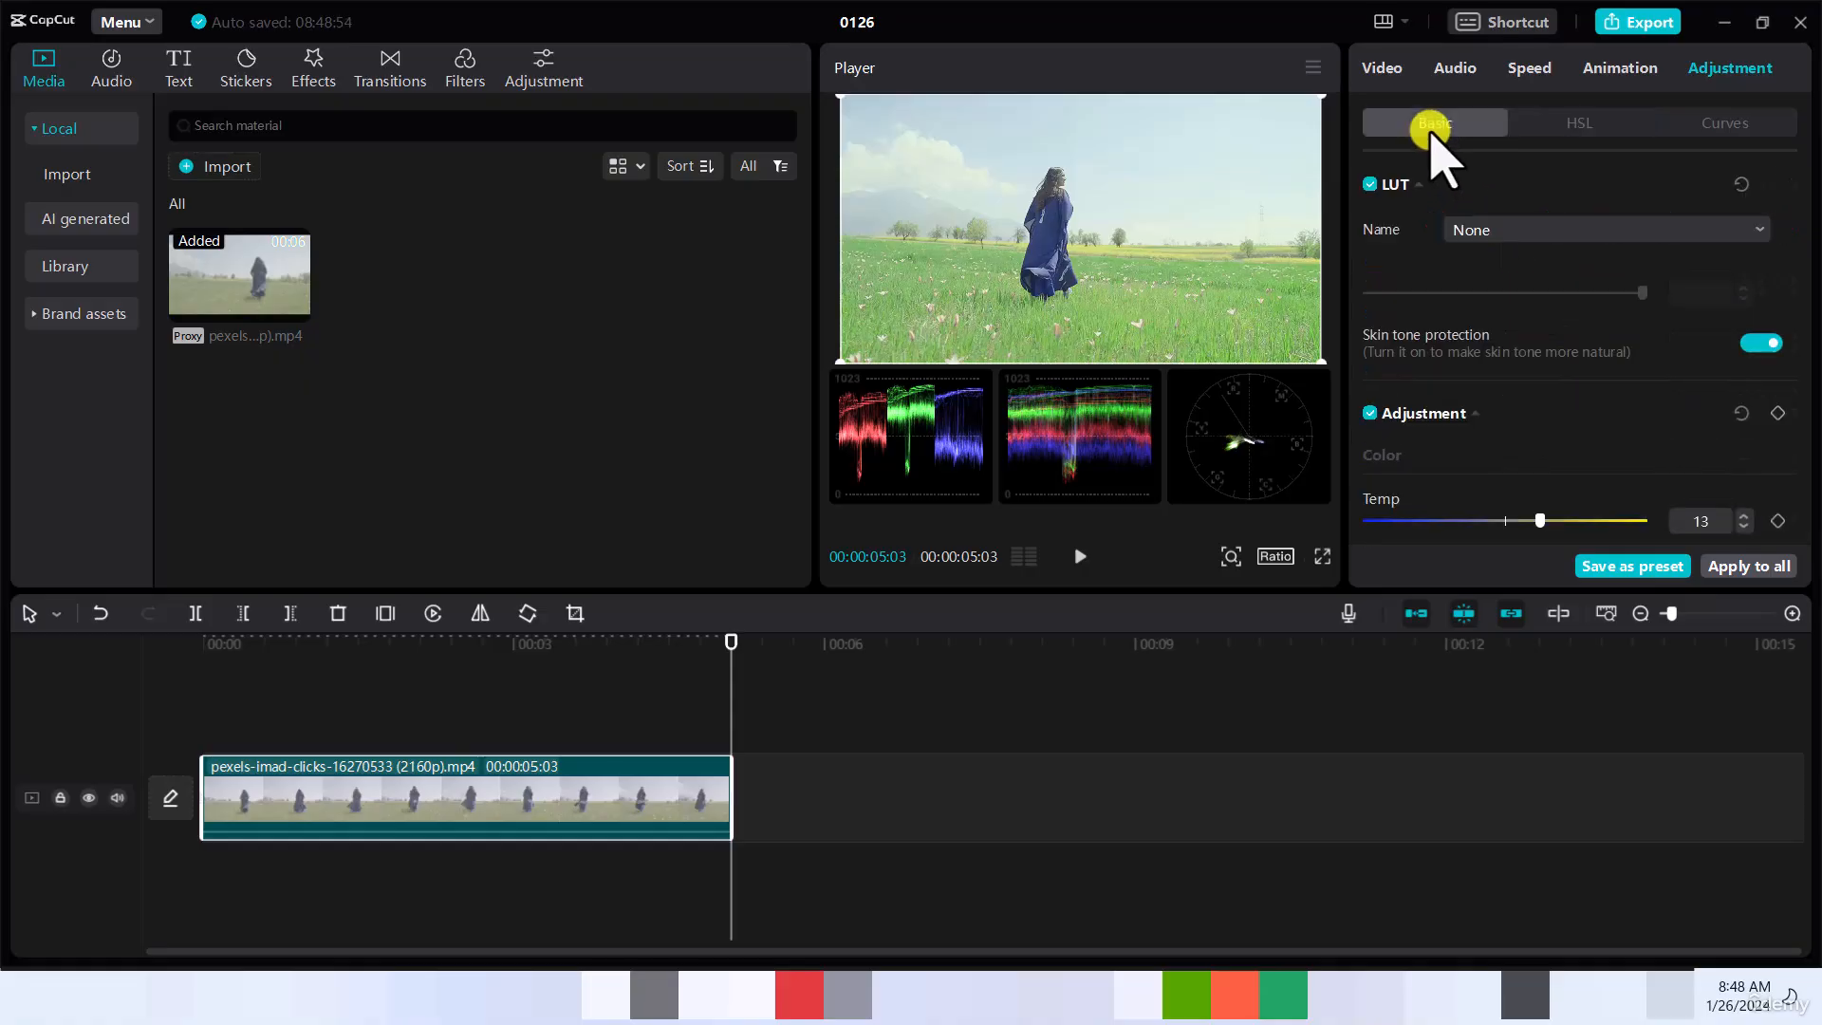
left_click(1370, 412)
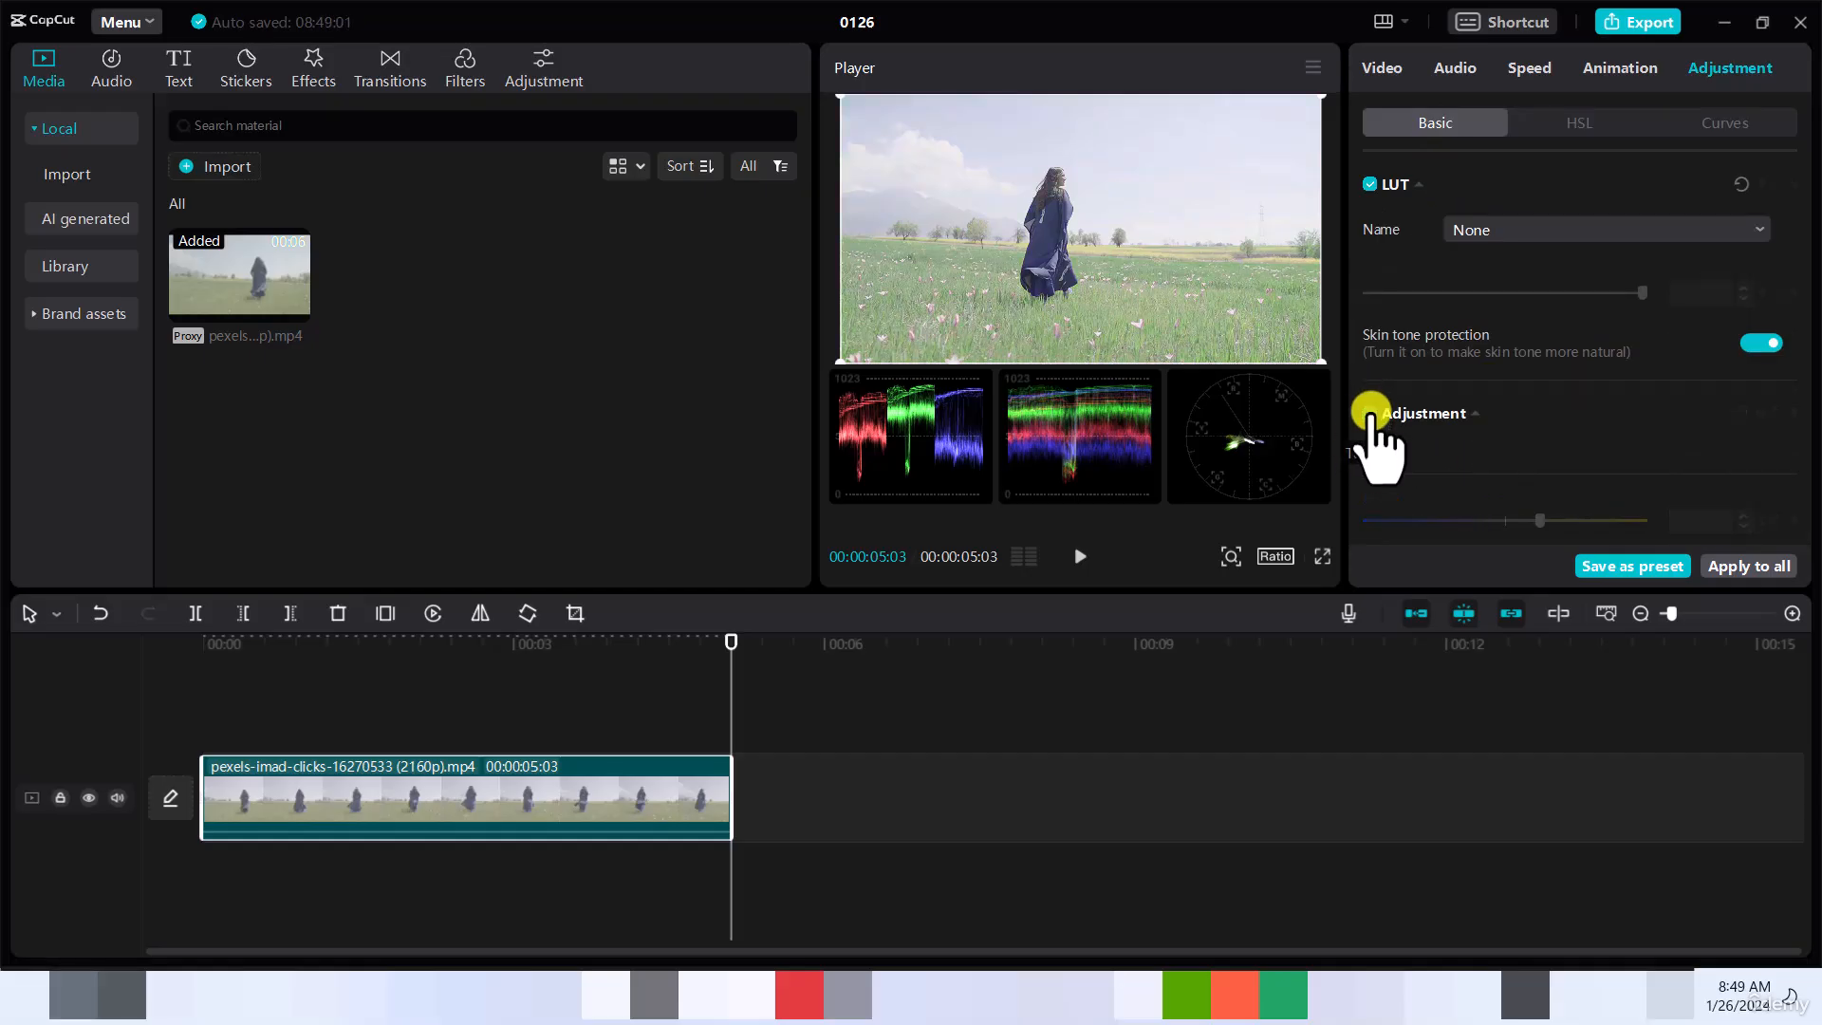
left_click(1370, 412)
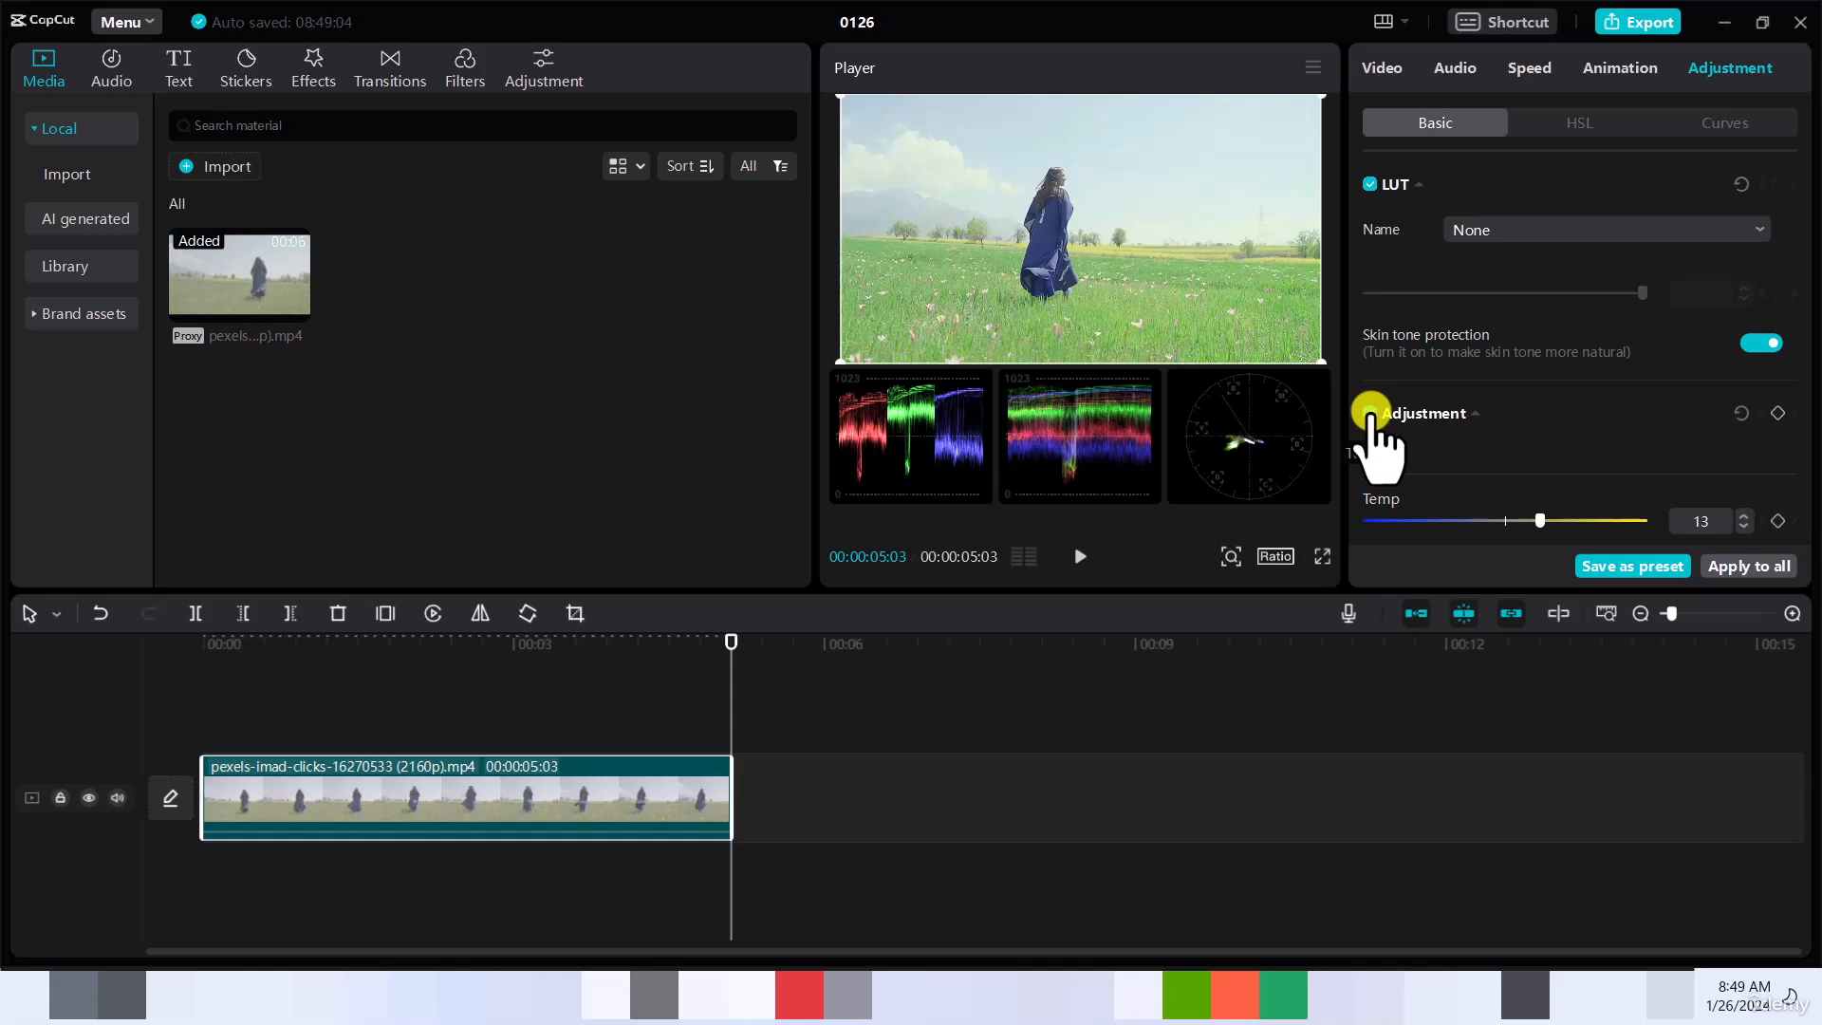
left_click(1370, 411)
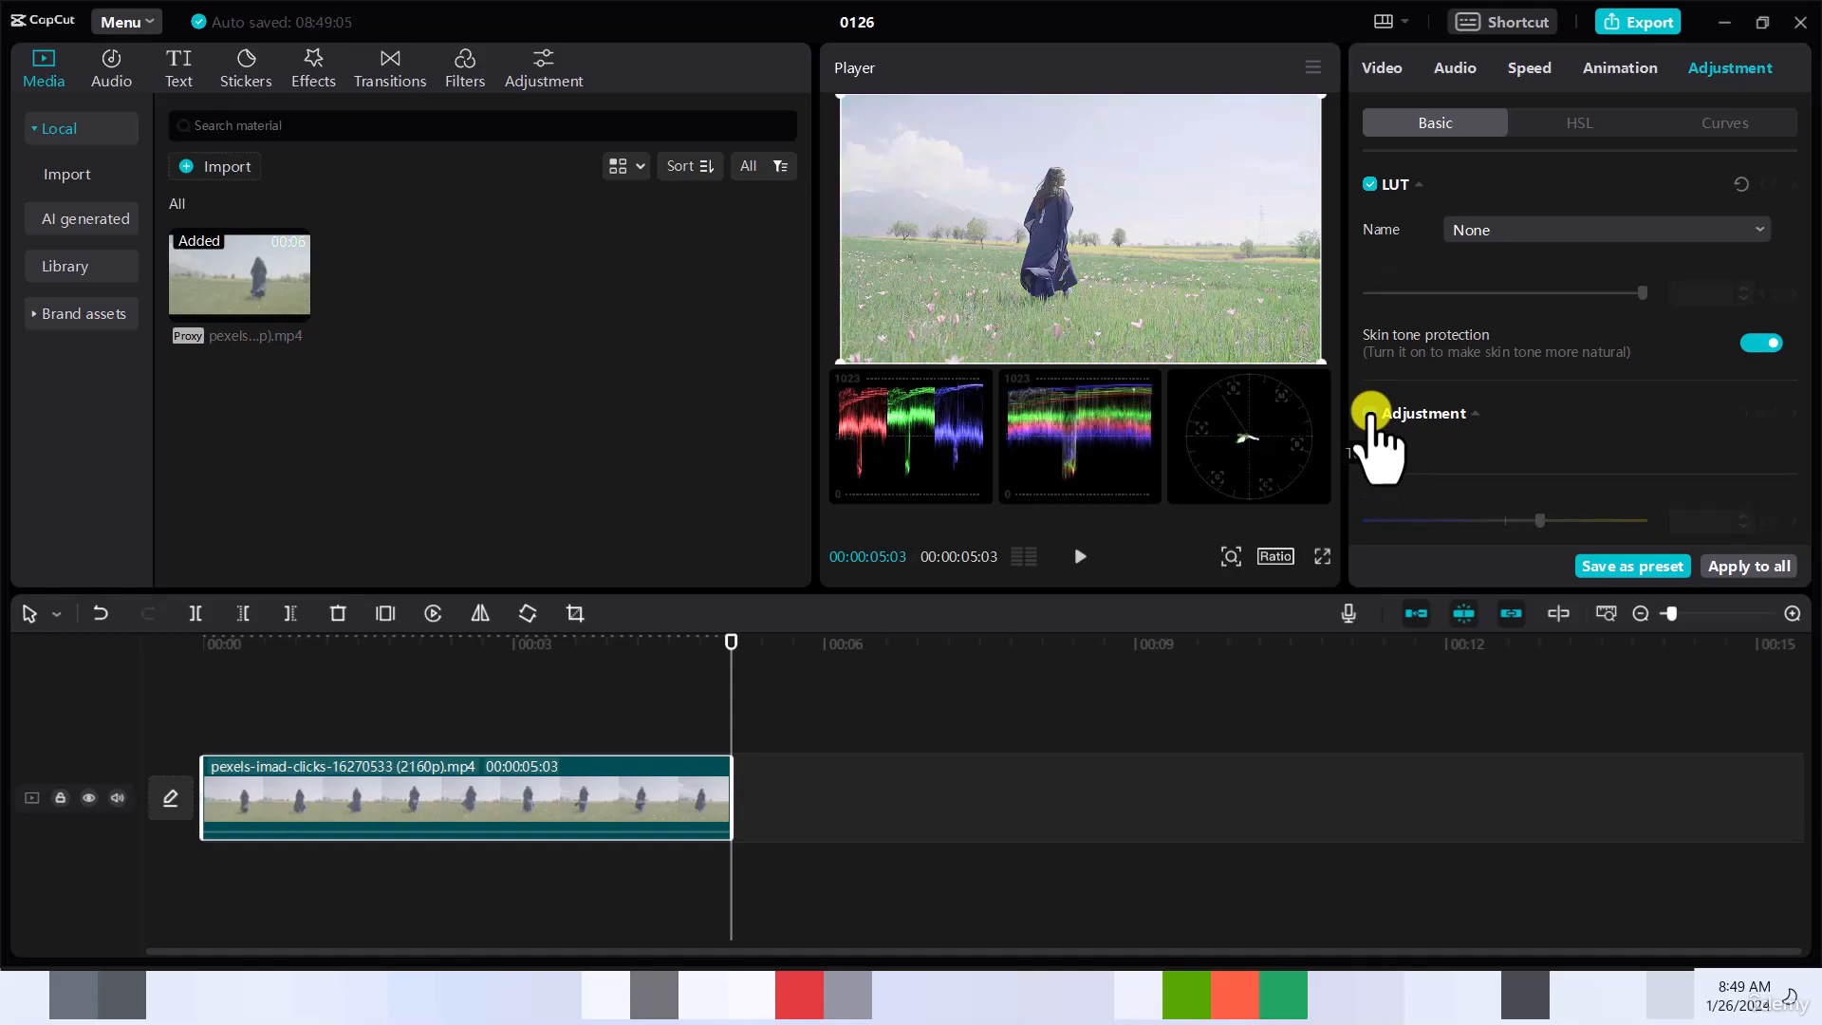
left_click(1371, 411)
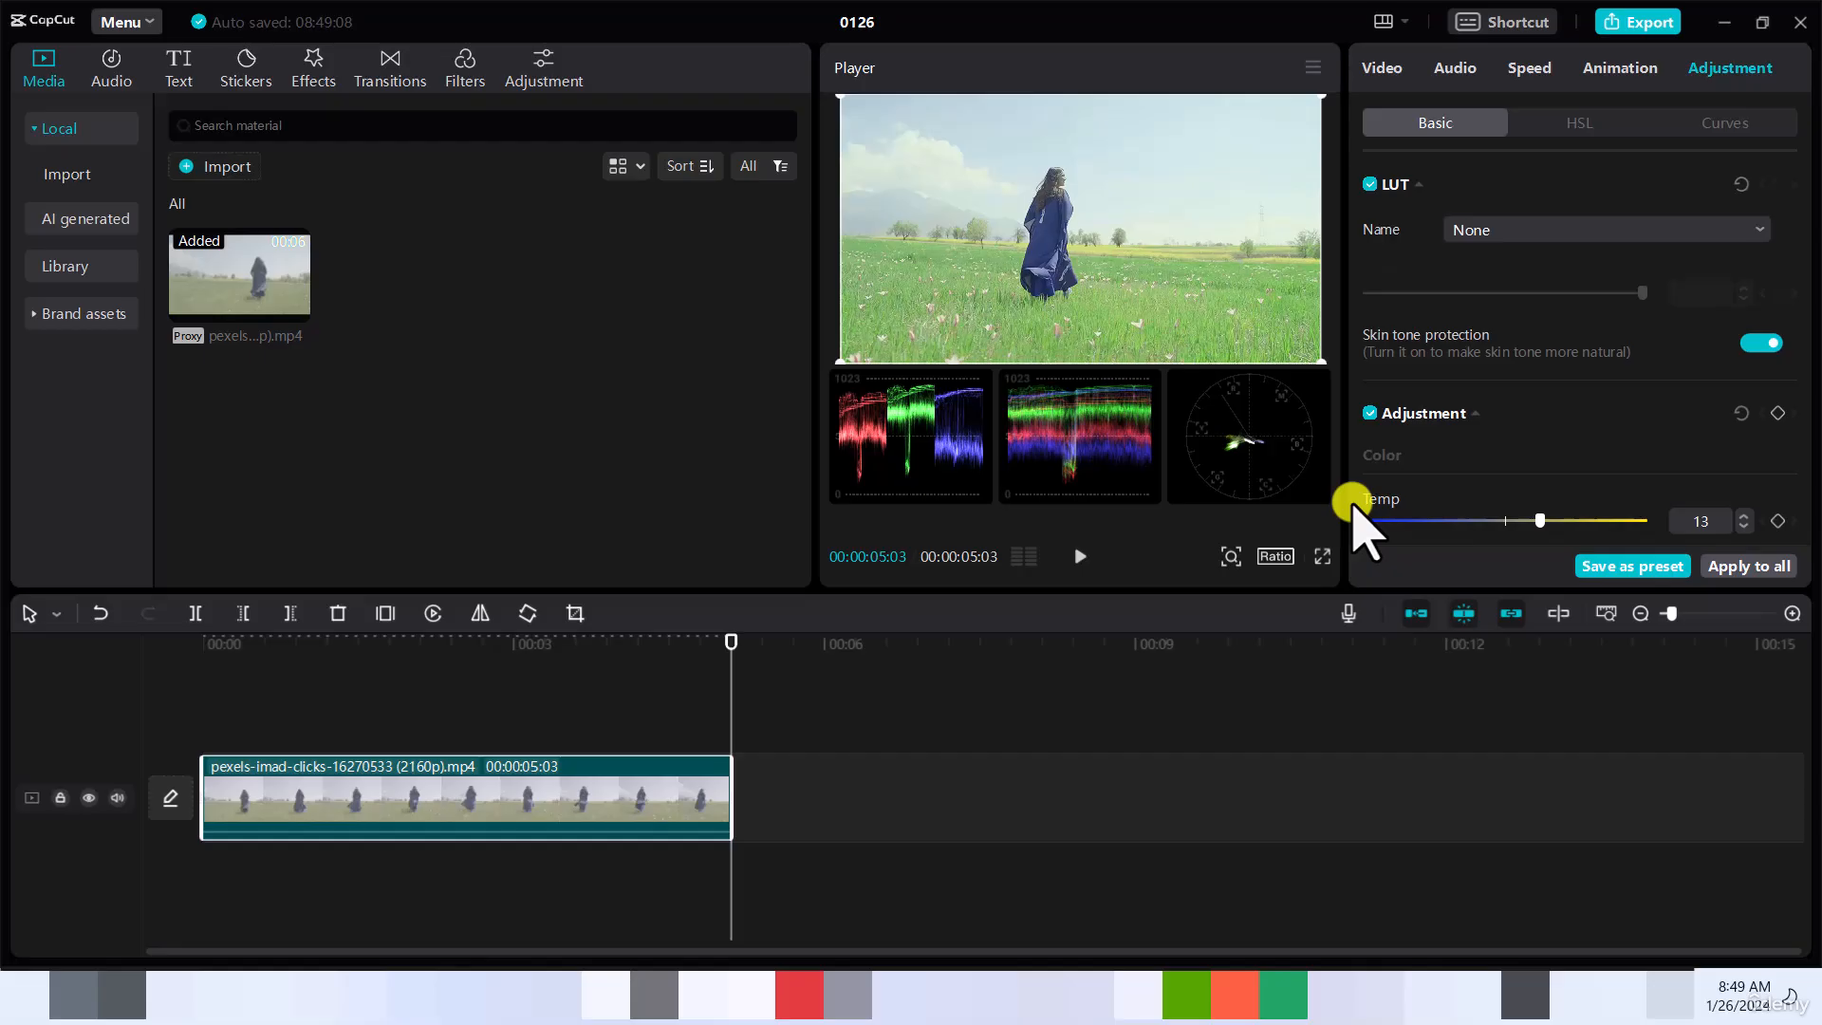
Try brighter and darker Brightness values, return Brightness to 0, and set Highlight to -3 and Shadow to -14
scroll(1353, 505, "down", 5)
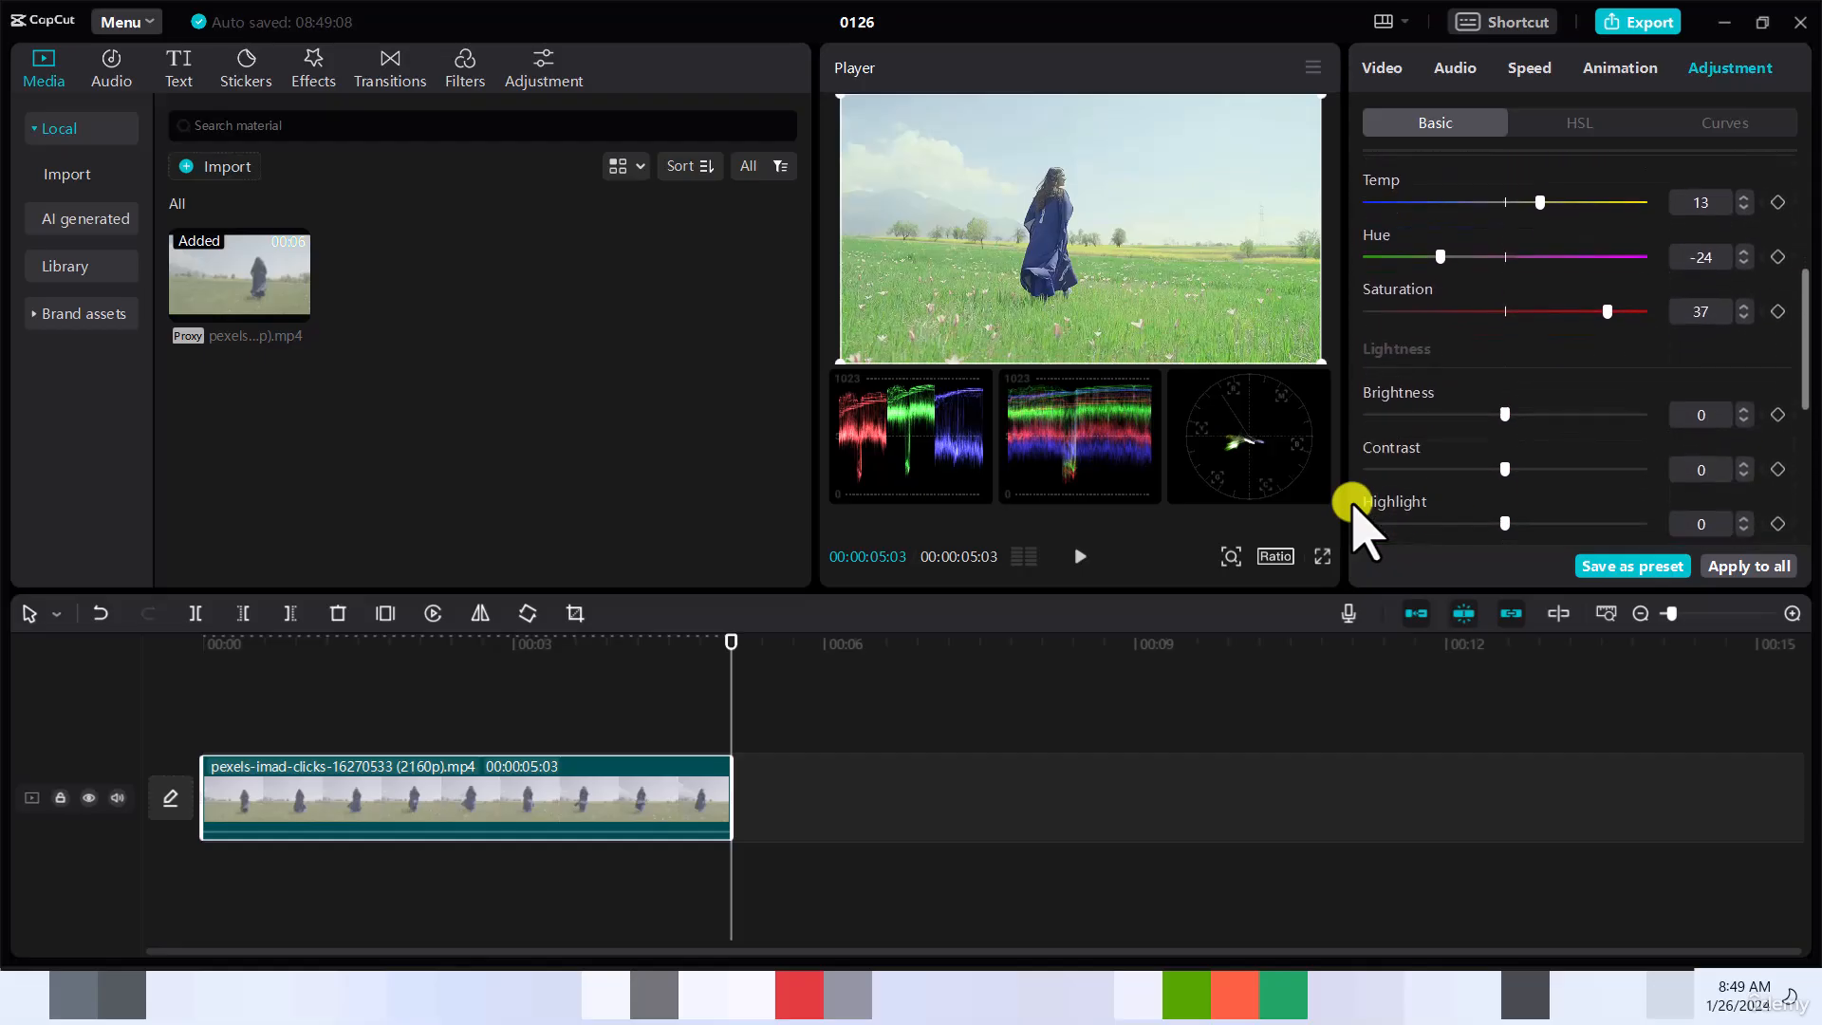
scroll(1354, 505, "down", 3)
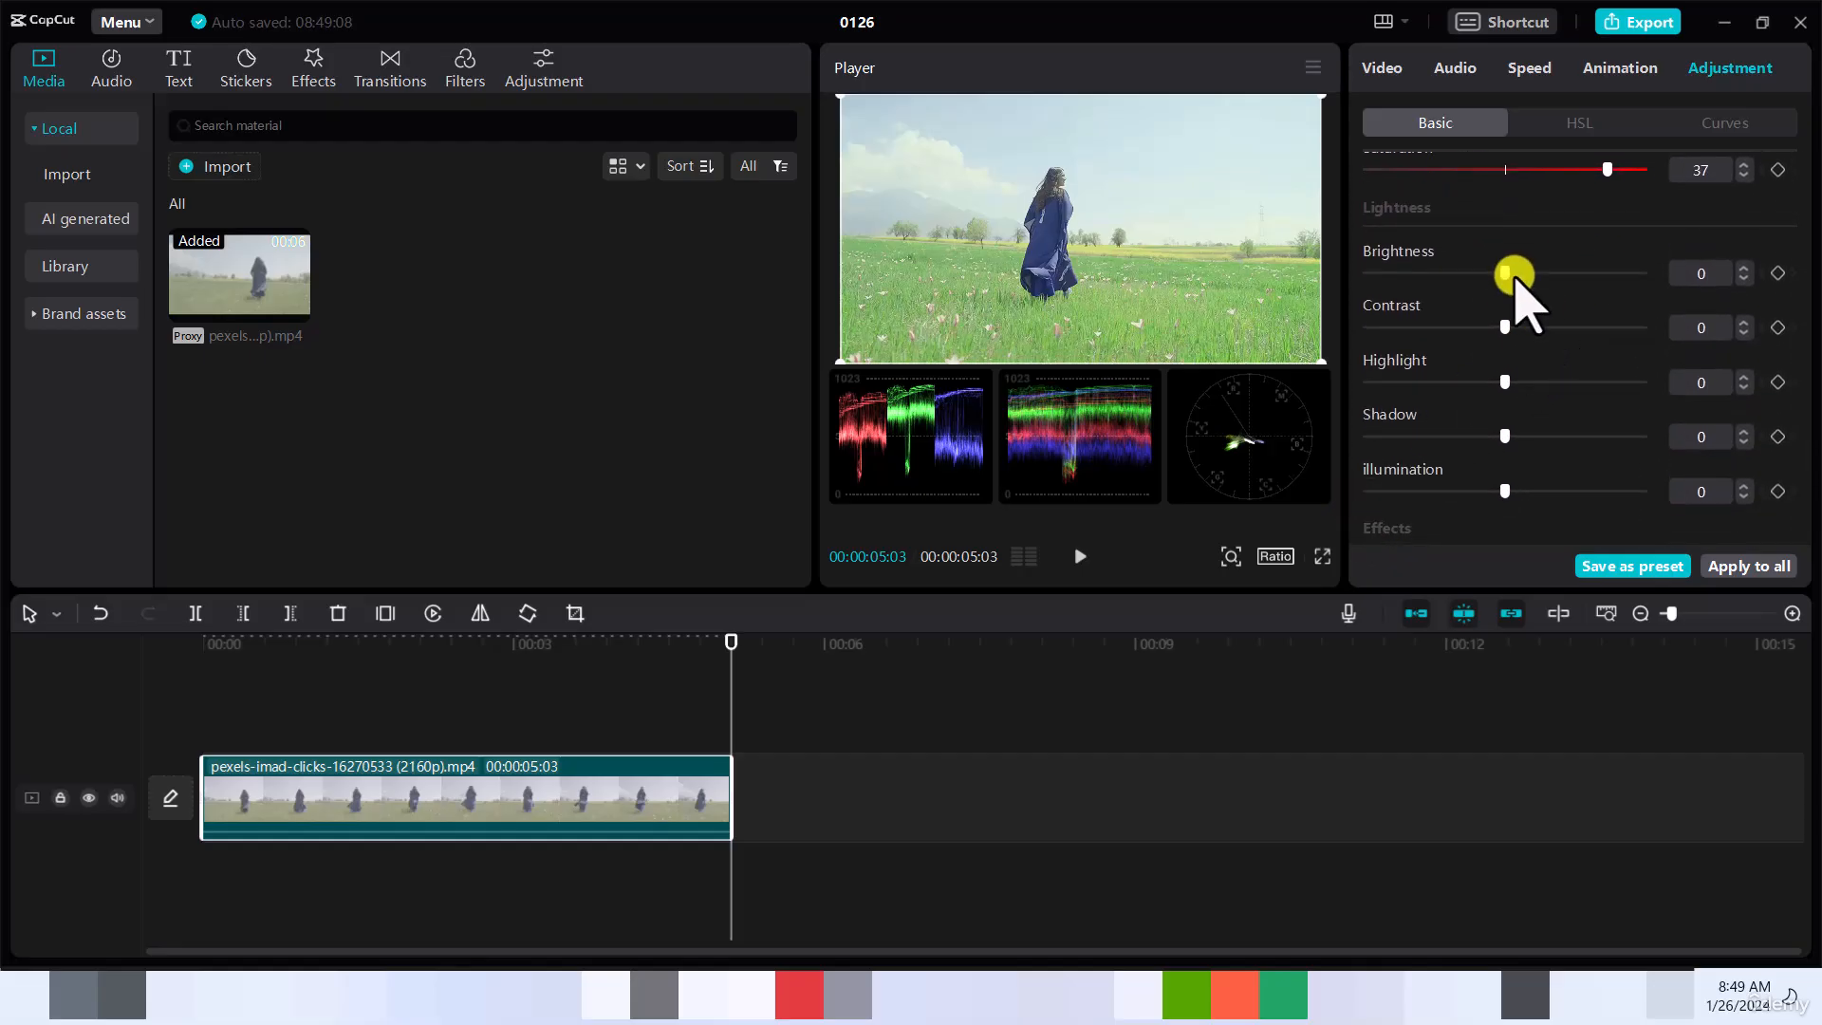
left_click_drag(1507, 274, 1578, 273)
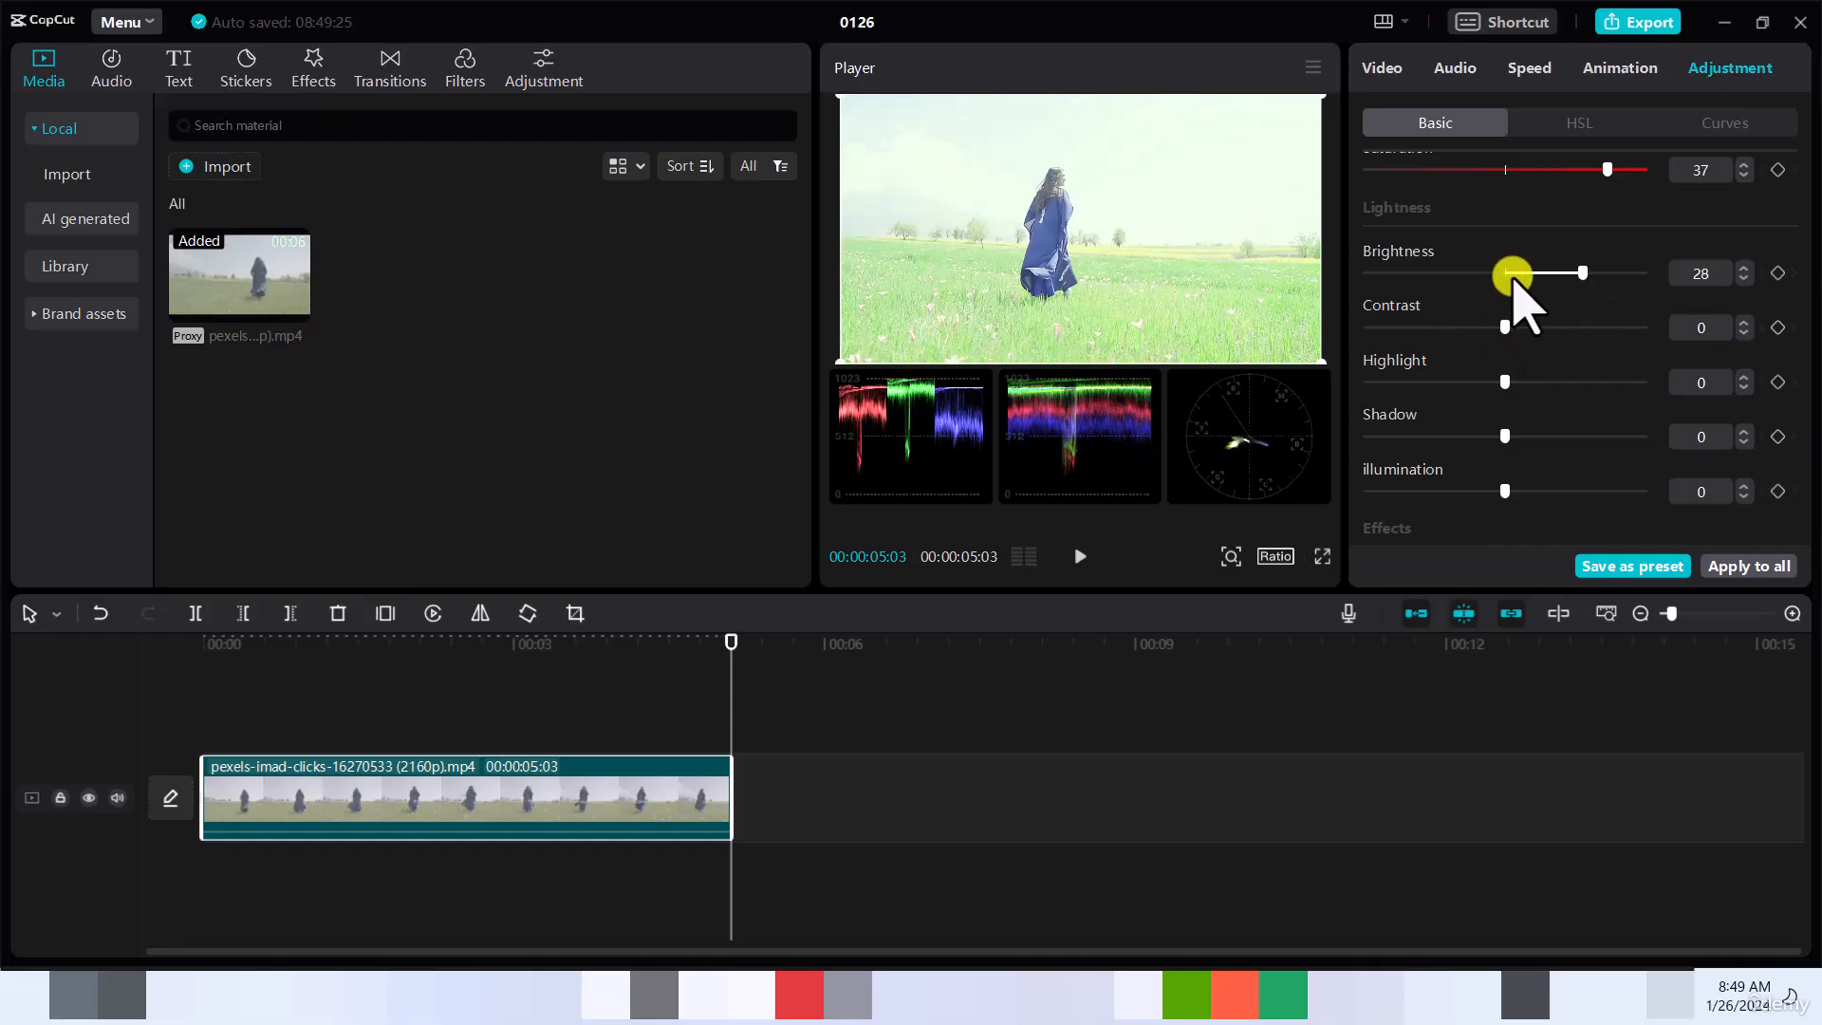
left_click(1485, 273)
left_click_drag(1483, 274, 1501, 277)
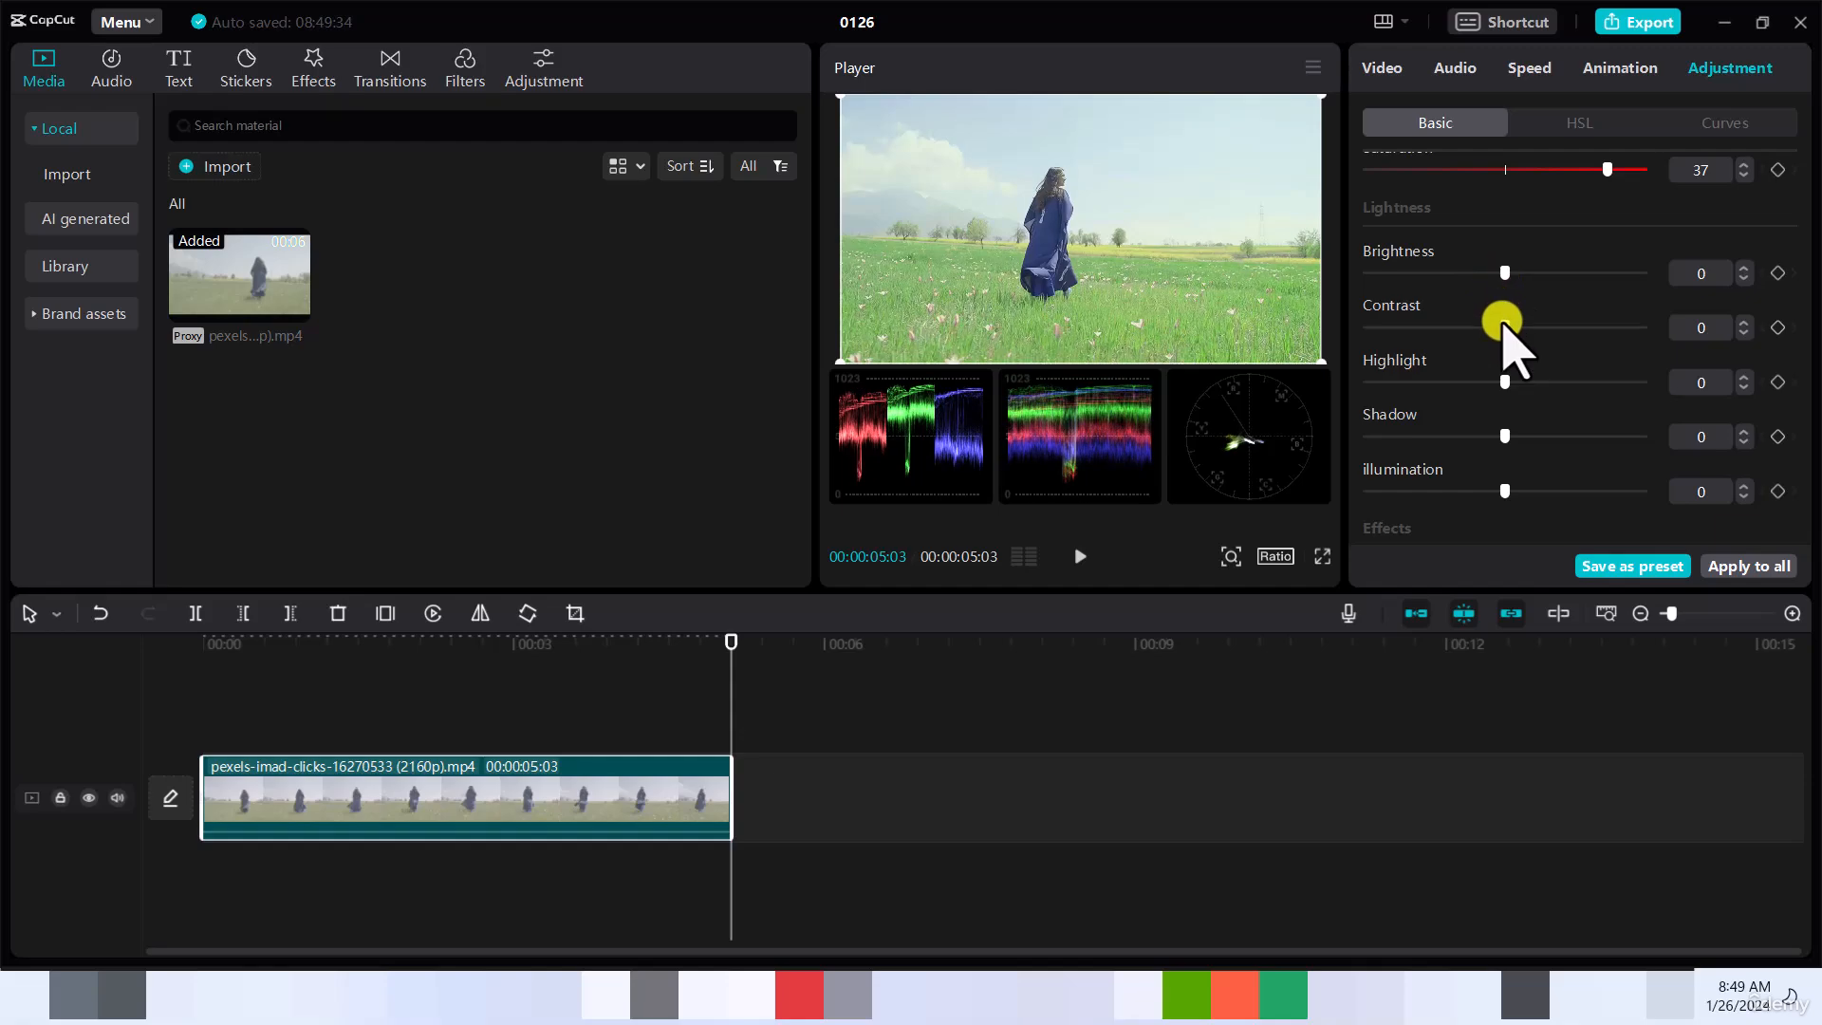
left_click_drag(1504, 328, 1466, 437)
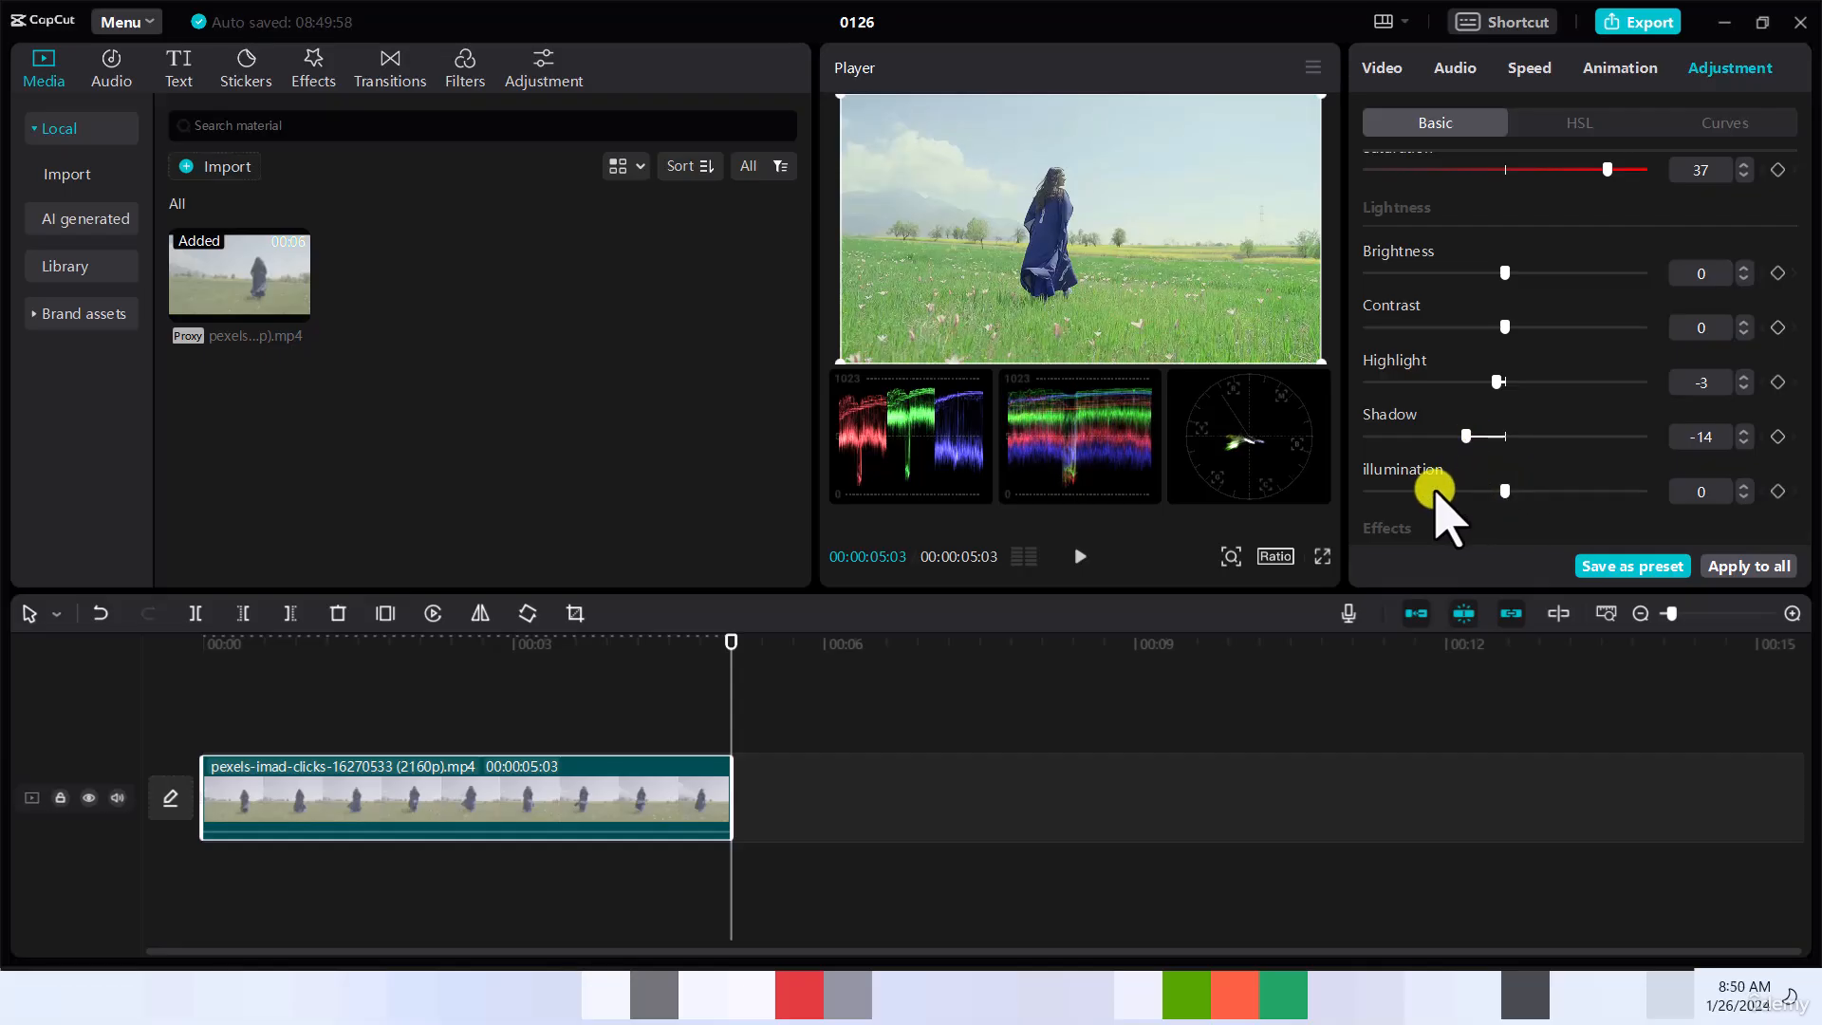
Set the clip's Vignette to 4 and try a Fade of 39 before reducing it to 4
scroll(1434, 489, "down", 5)
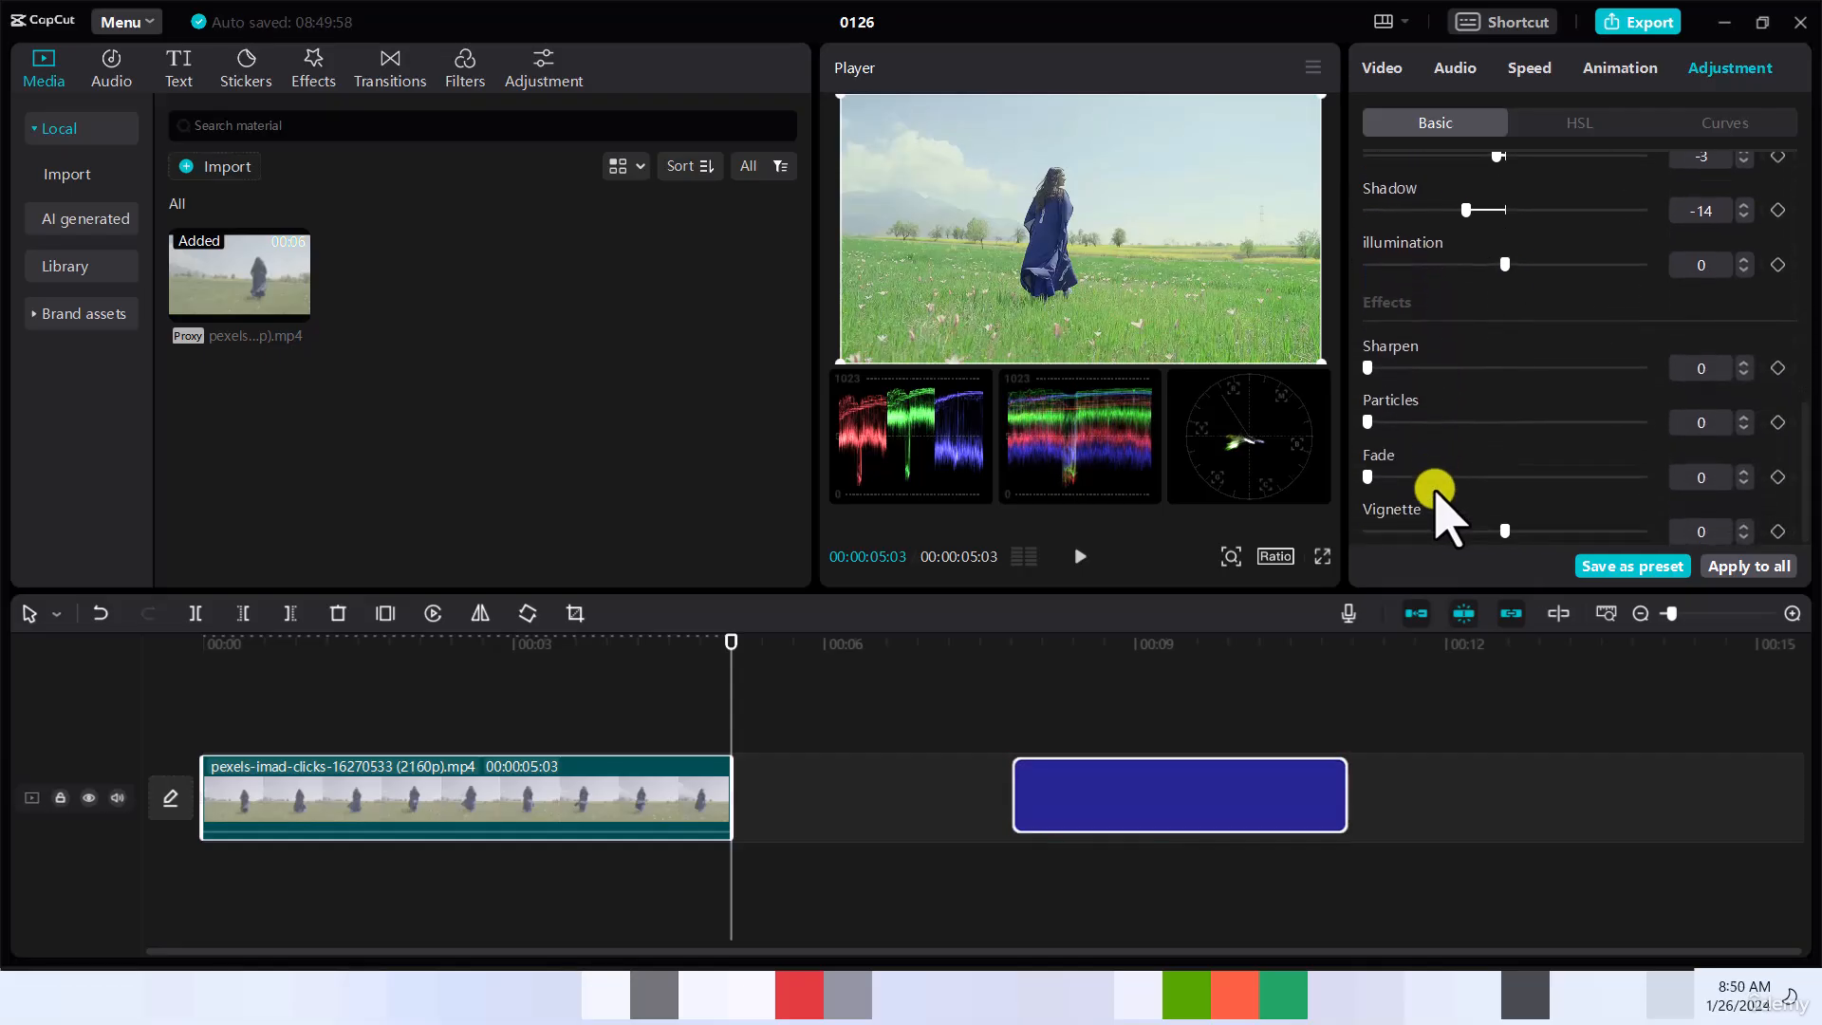
mouse_move(1508, 534)
left_mouse_down()
mouse_move(1543, 532)
mouse_move(1512, 531)
left_mouse_up()
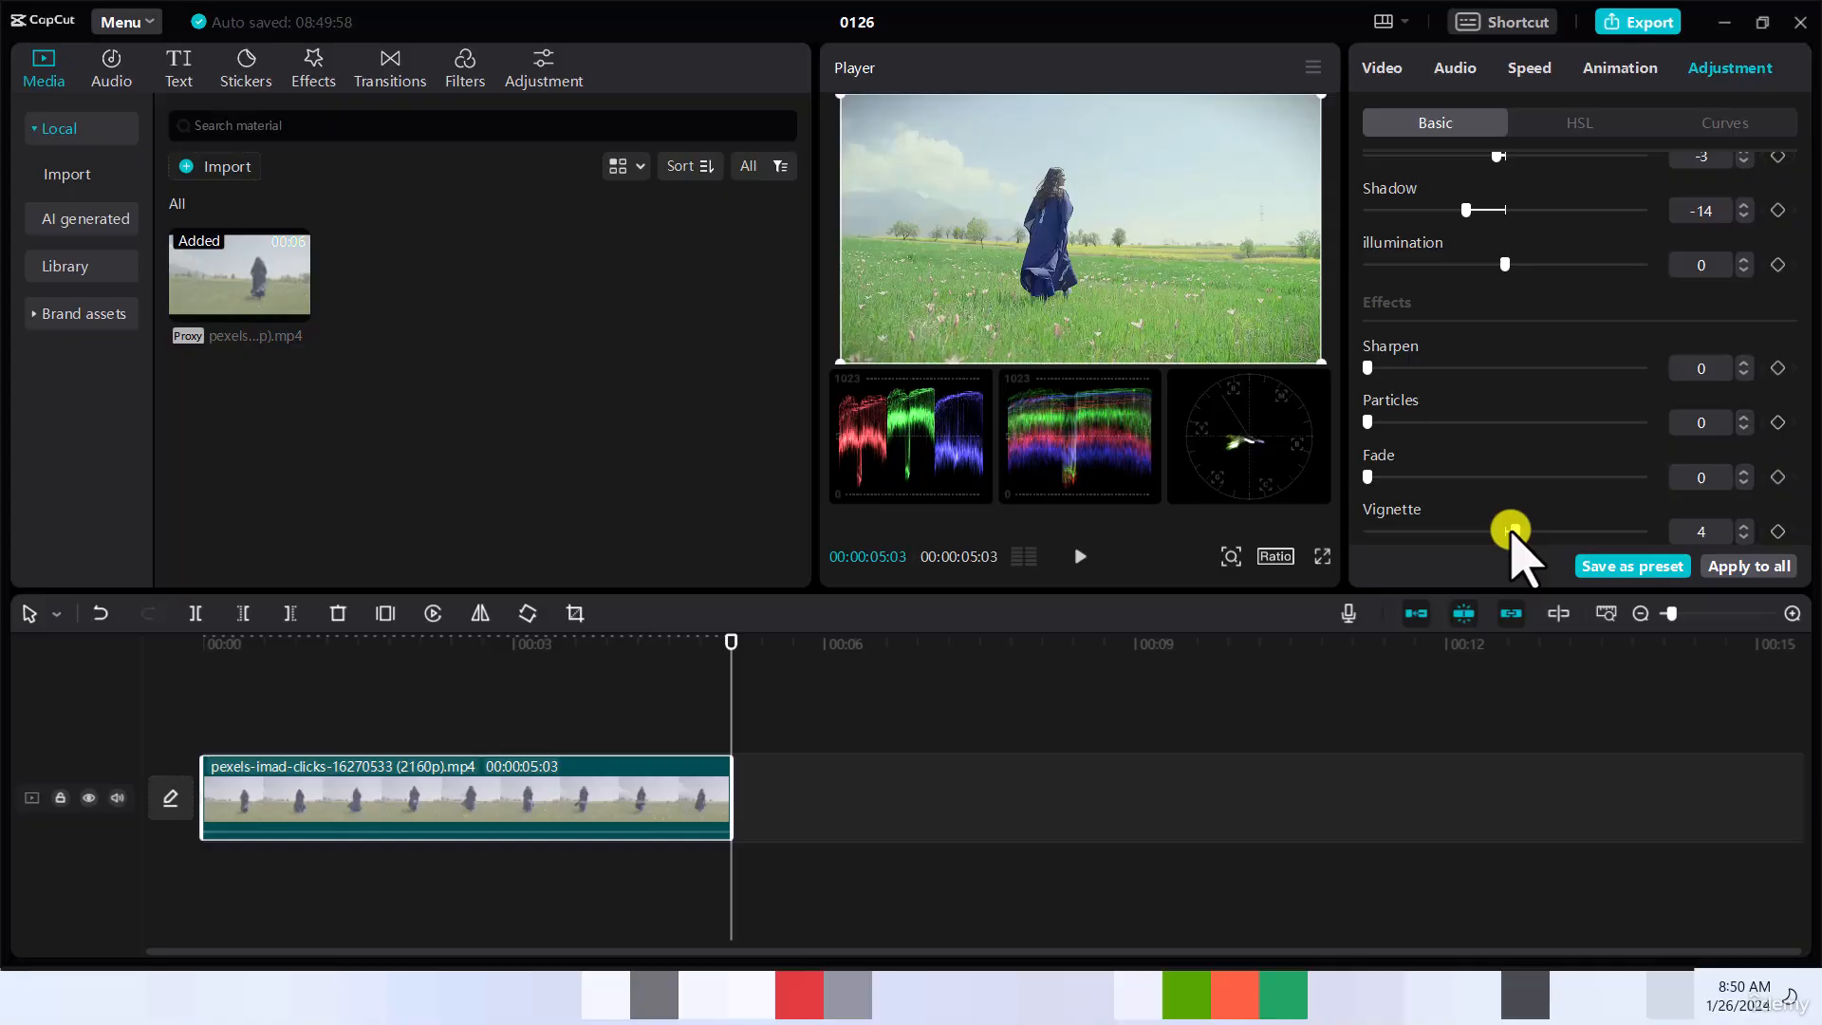
left_click_drag(1375, 476, 1478, 477)
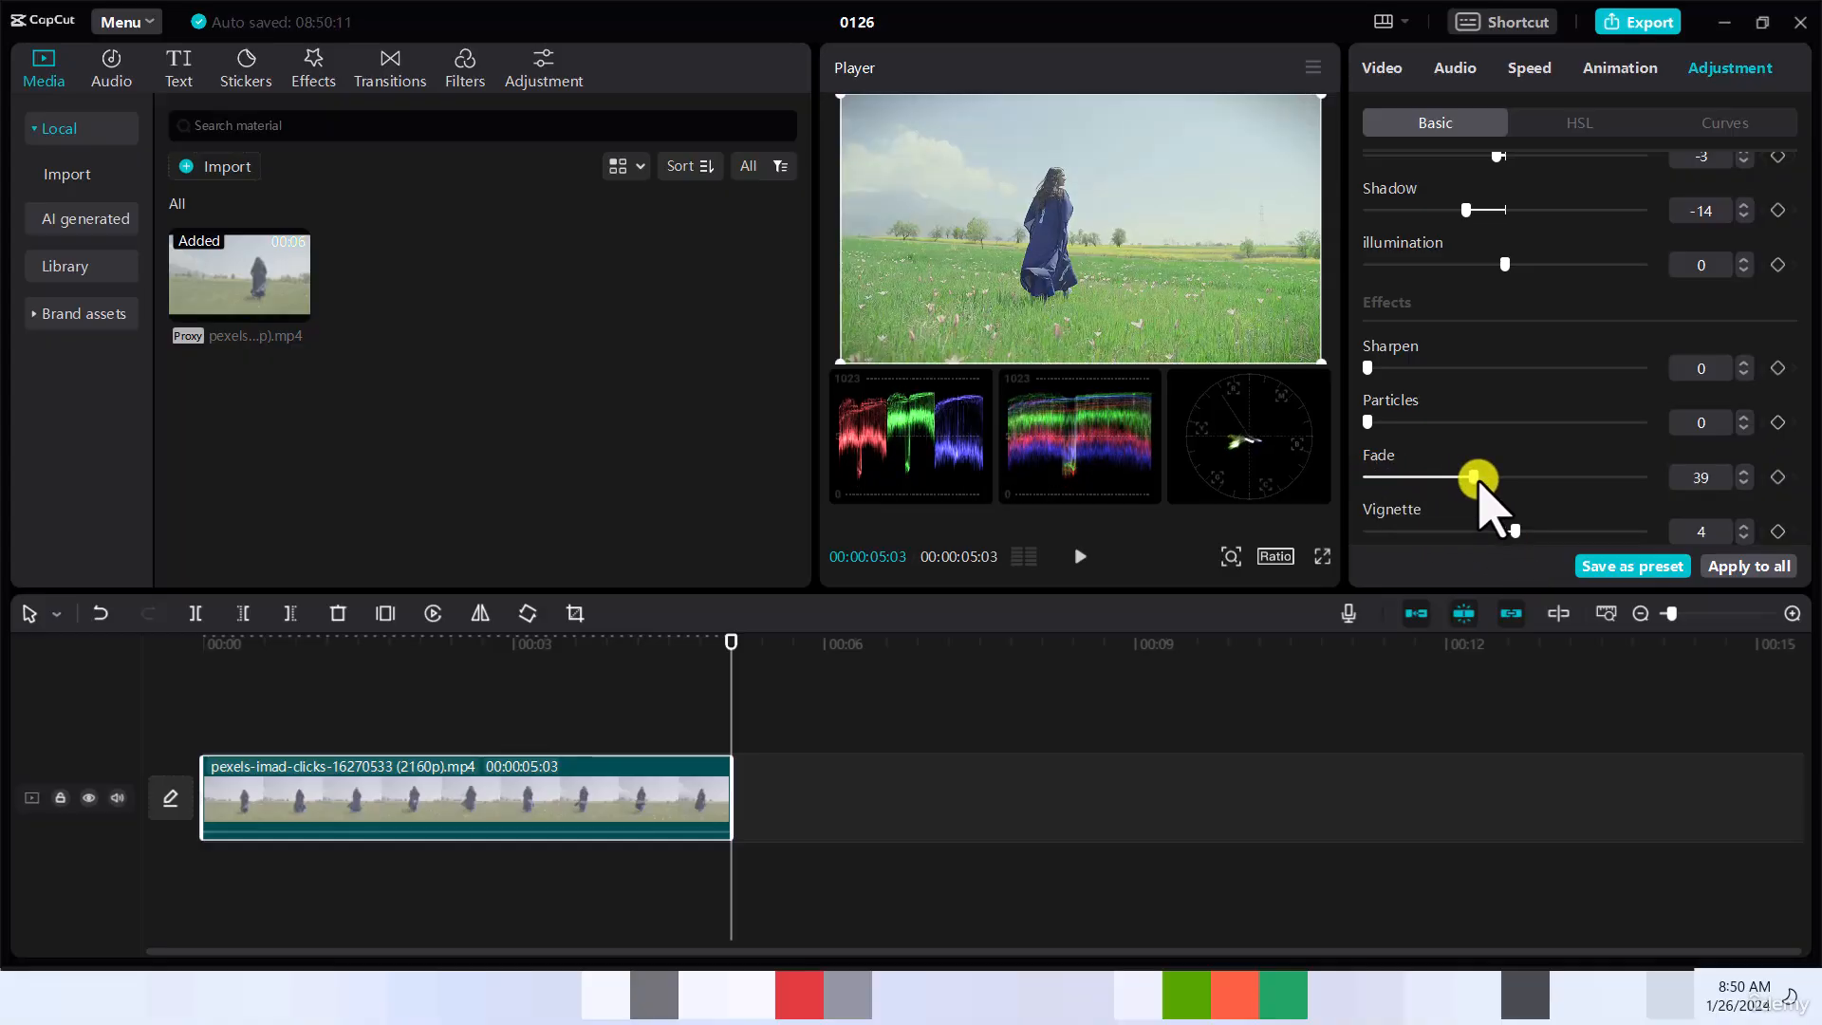
left_click_drag(1474, 478, 1378, 477)
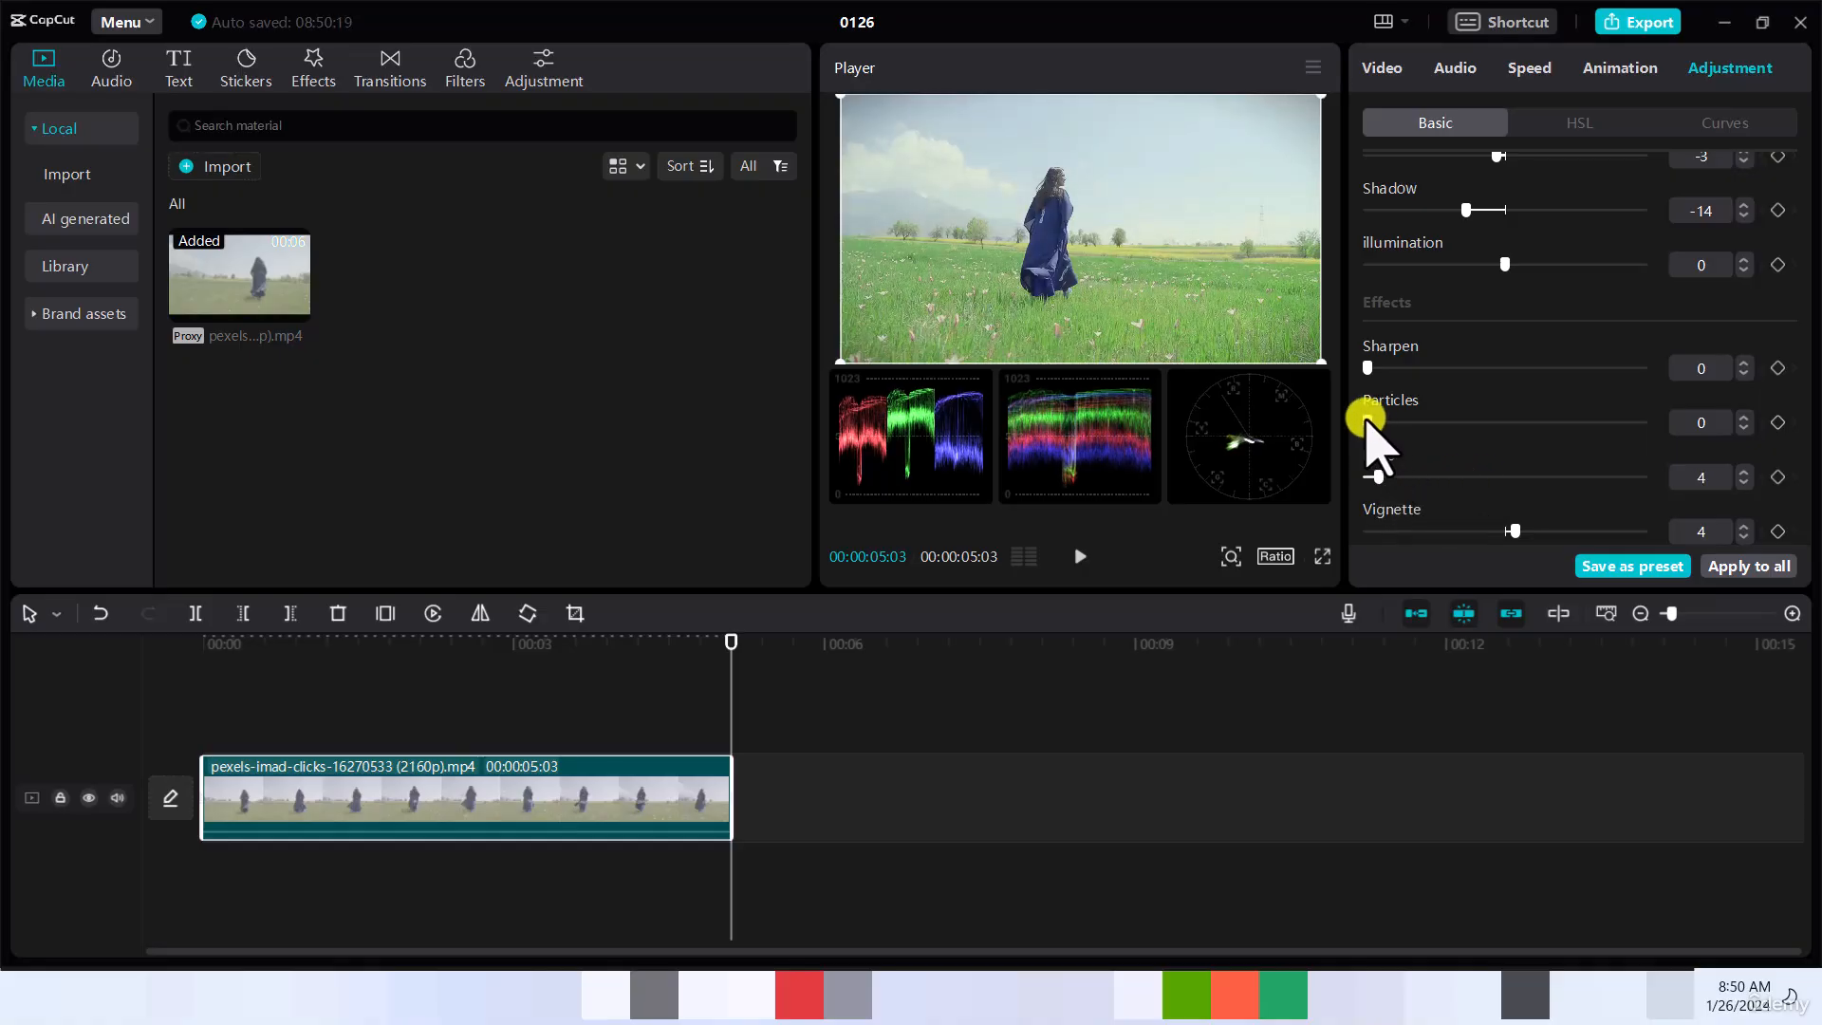
Try stronger Particles and Sharpen effects on the clip, settling on Particles 6 and Sharpen 2
left_click_drag(1370, 419, 1459, 419)
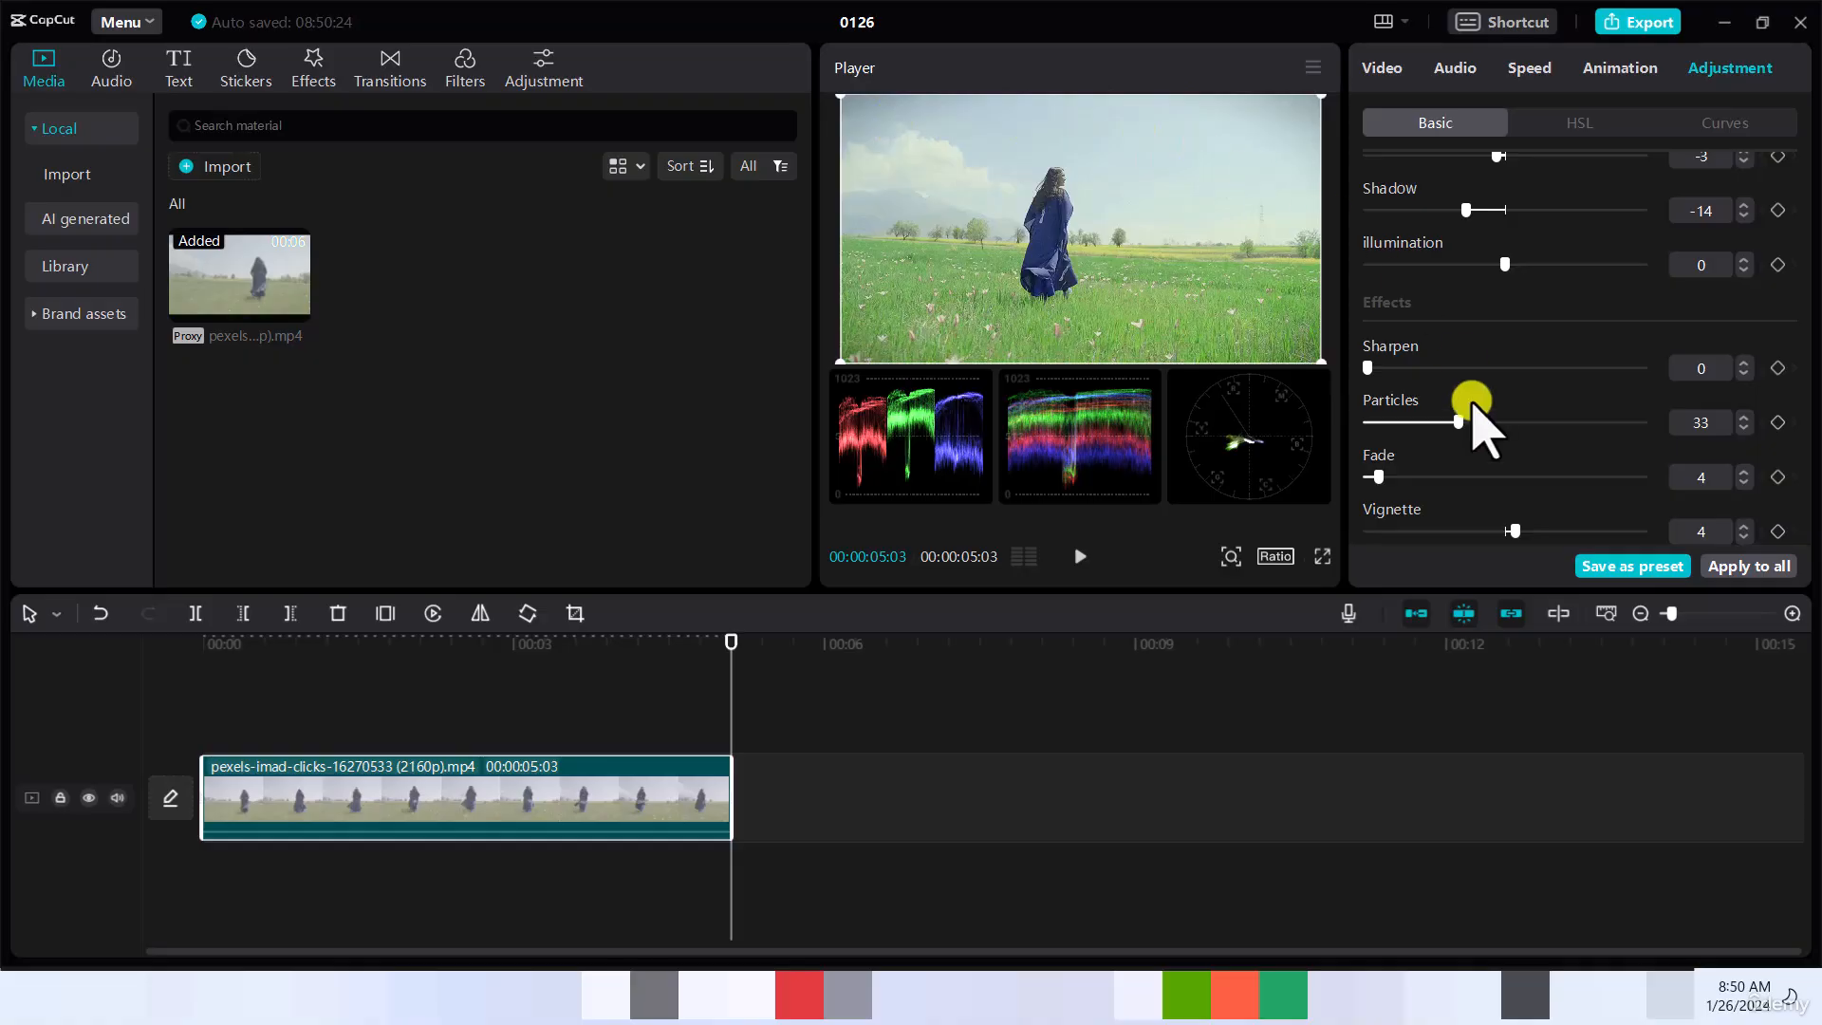
left_click_drag(1456, 418, 1469, 365)
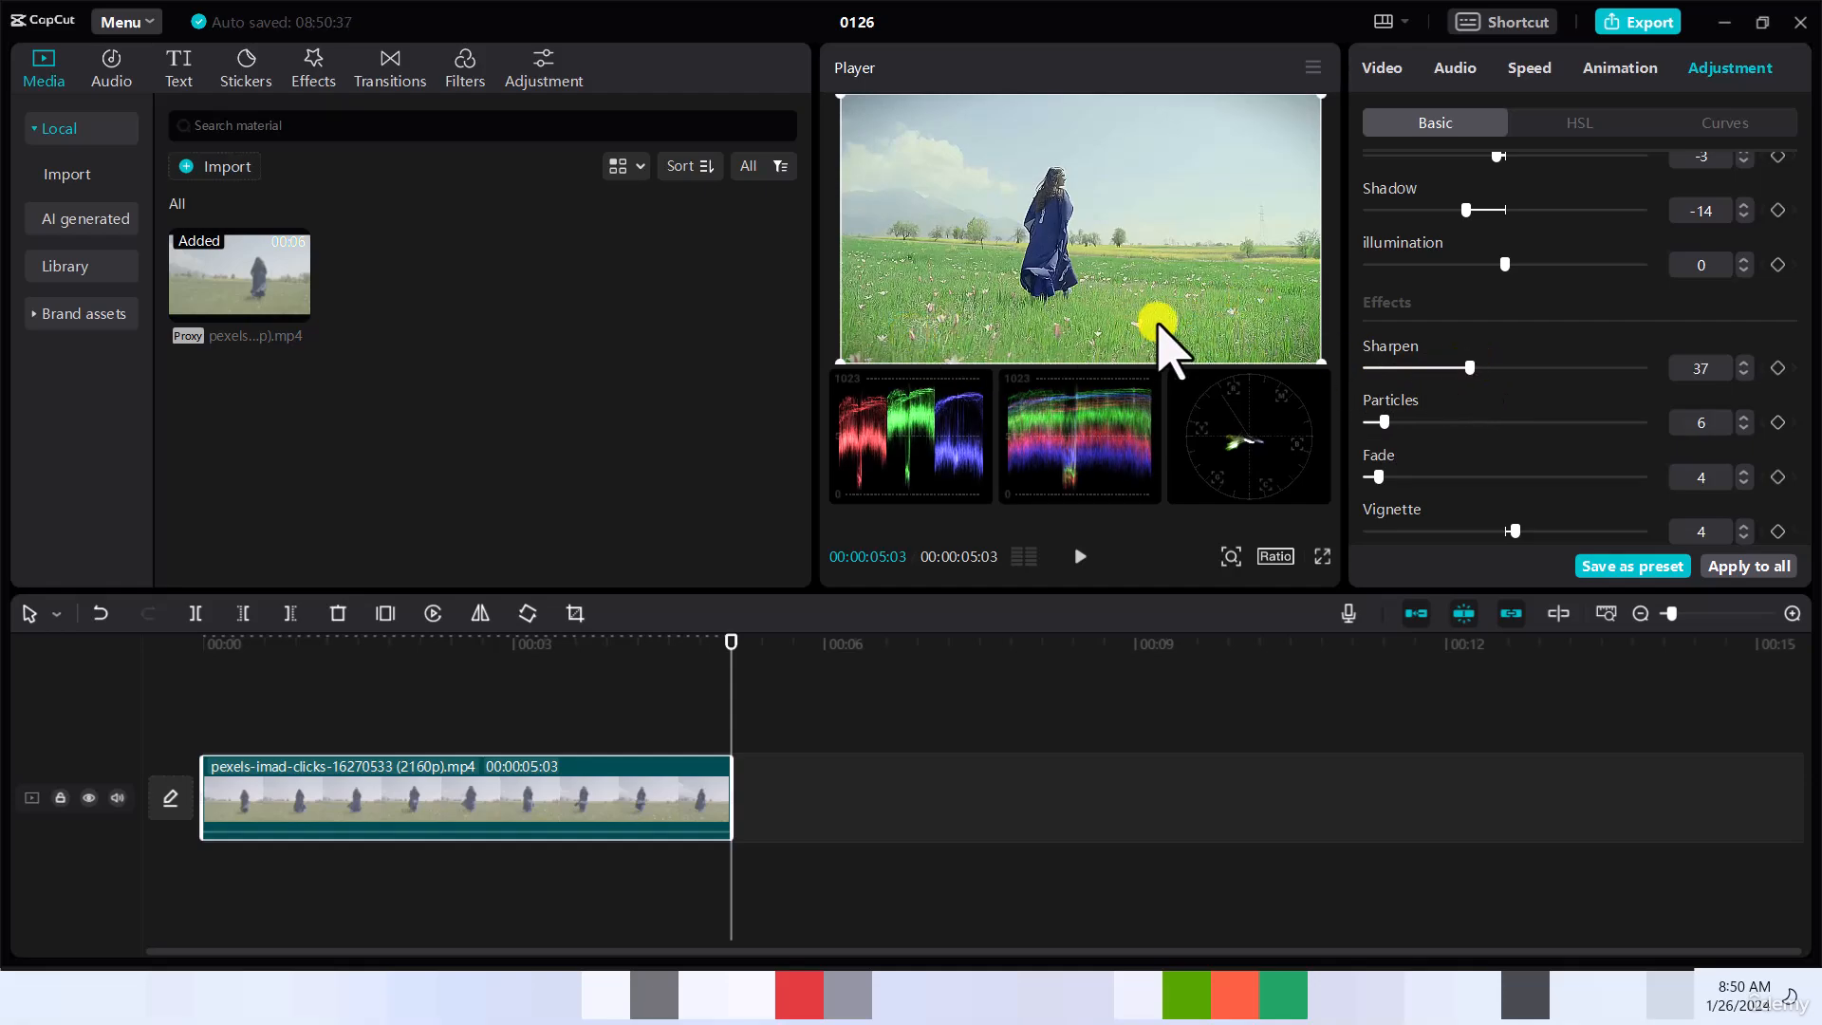
left_click_drag(1468, 368, 1374, 366)
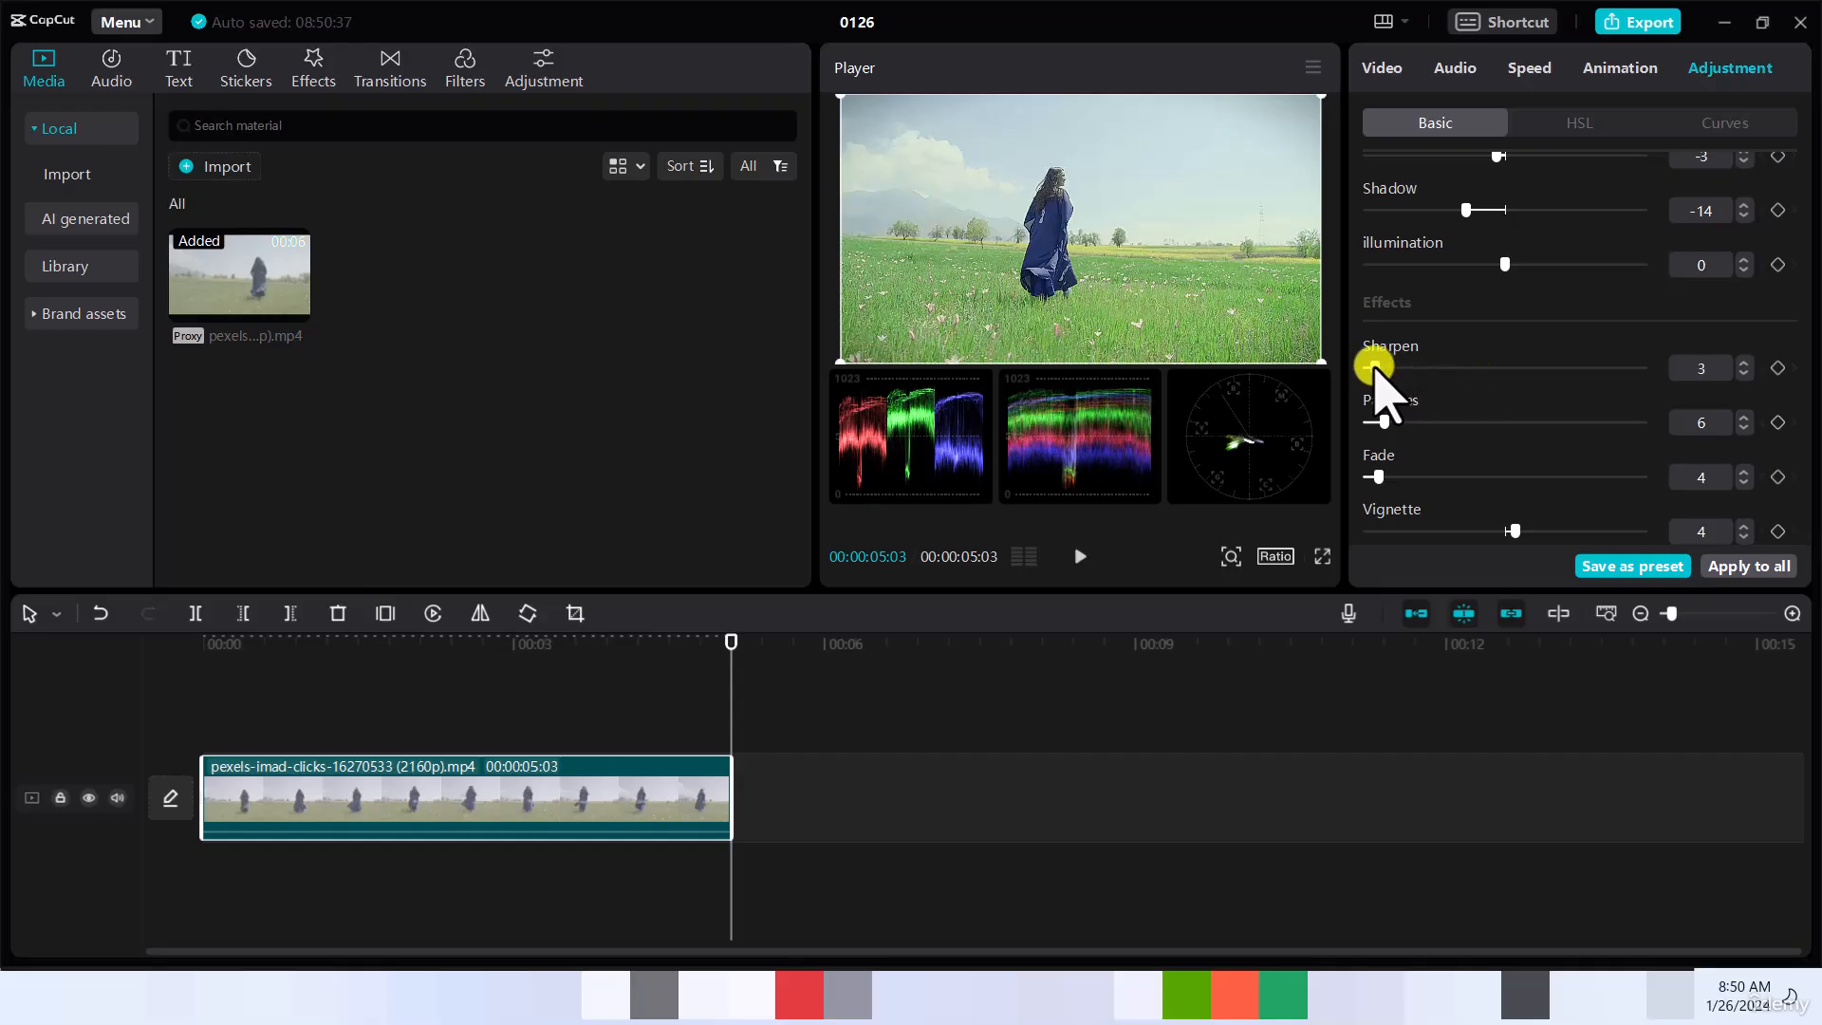
left_click_drag(1375, 366, 1372, 366)
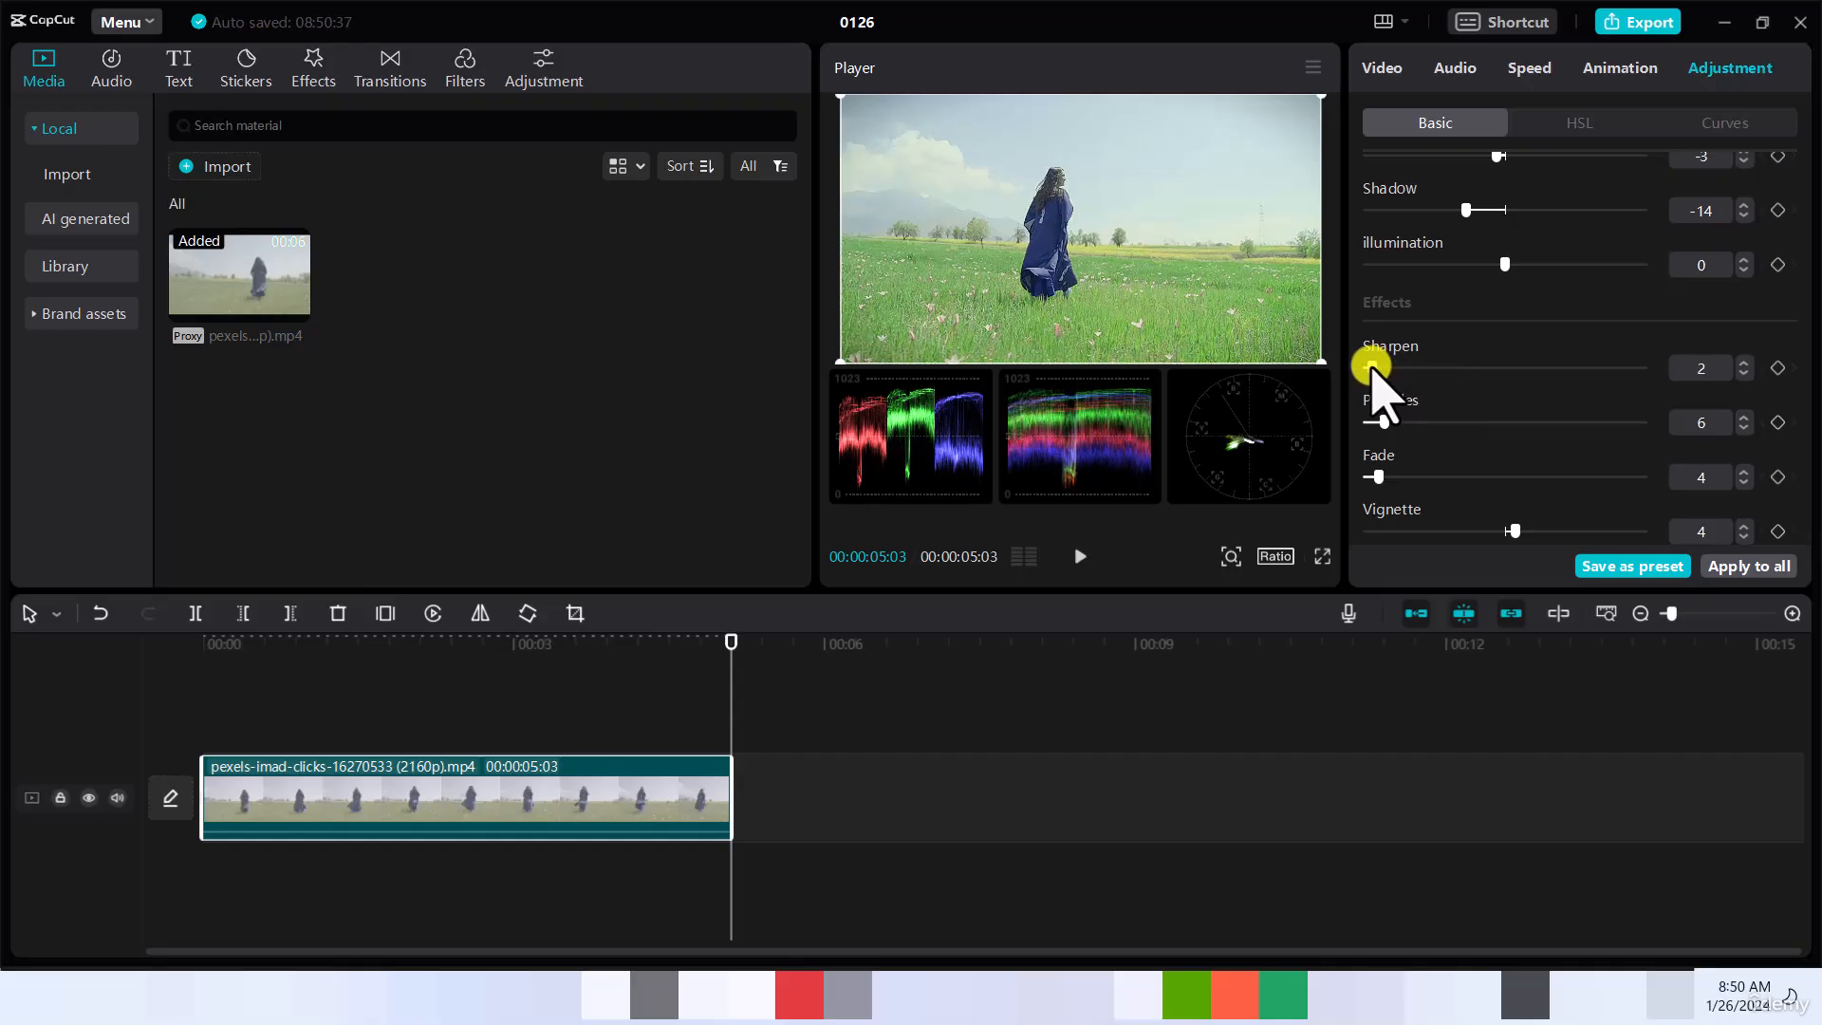